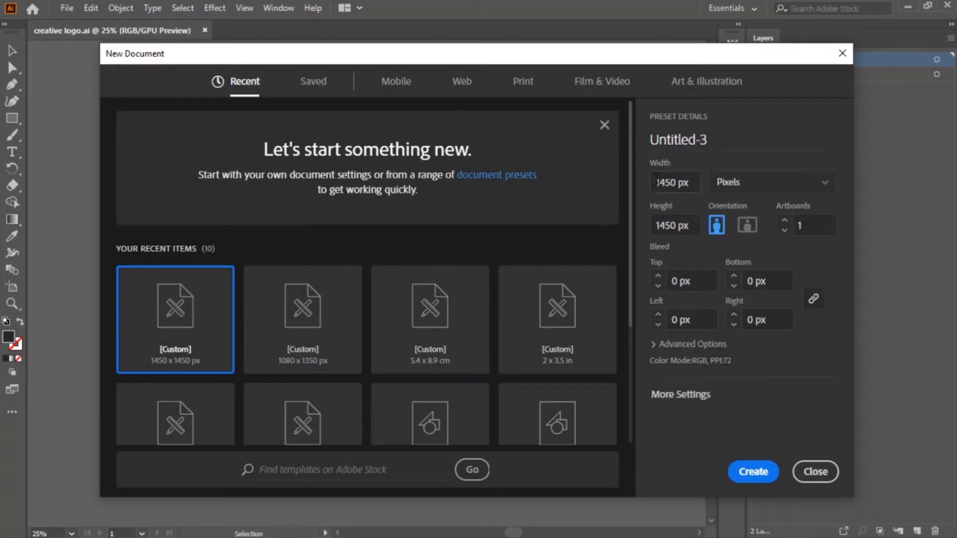
Create a new 1450 x 1450 px document with one artboard in RGB color mode
left_click(670, 182)
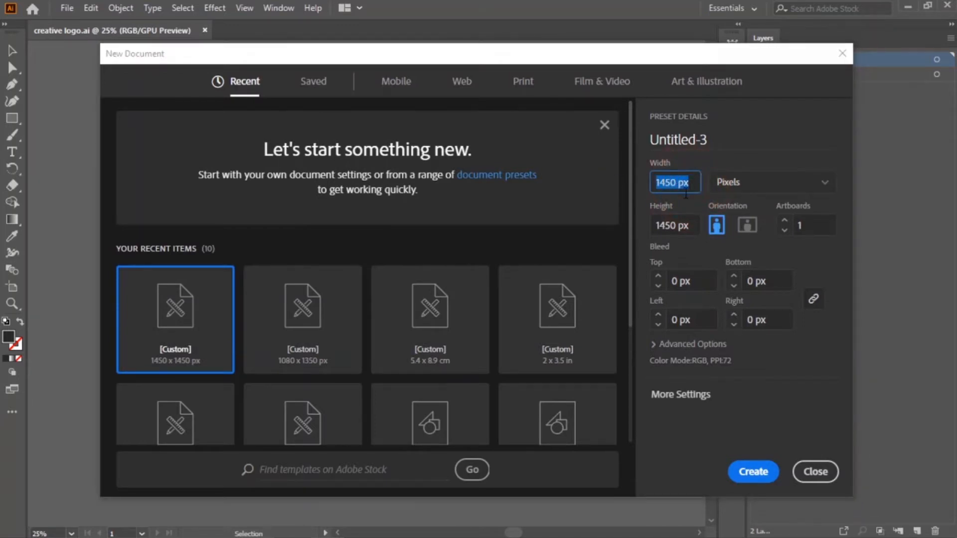
left_click(675, 227)
left_click(805, 225)
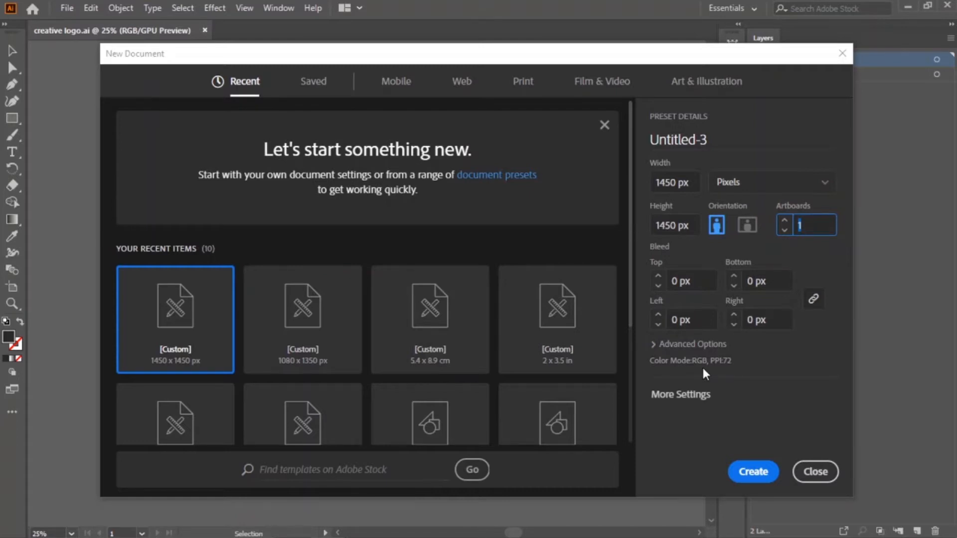
left_click(746, 475)
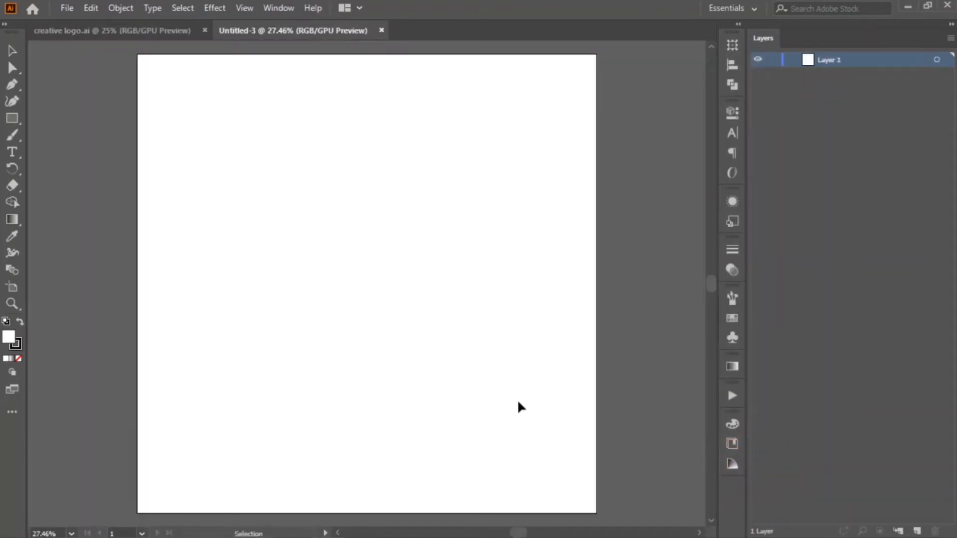
Place the CREATIVE-03 logo image from the desktop into the new document as a reference
left_click(927, 5)
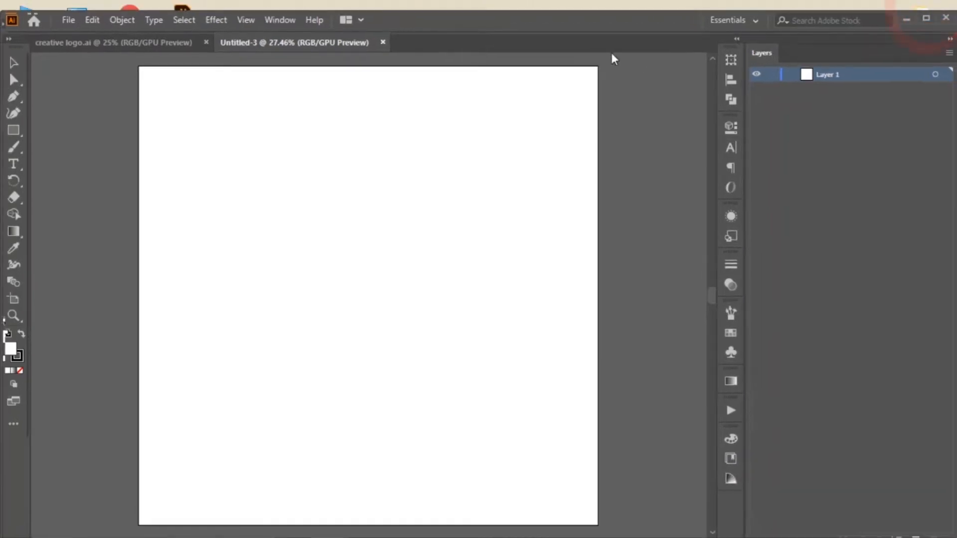
left_click_drag(465, 33, 687, 34)
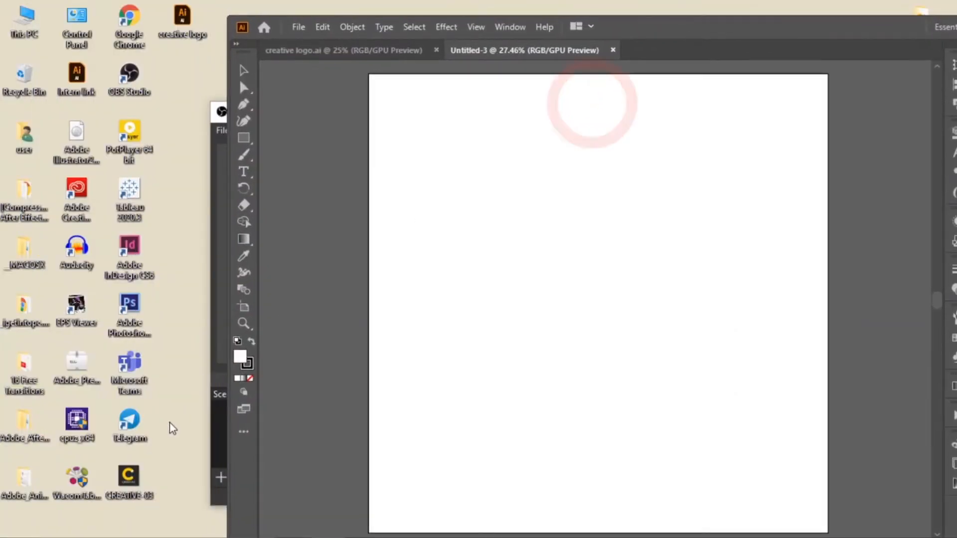
left_click_drag(129, 488, 707, 159)
left_click_drag(692, 26, 450, 53)
left_click(911, 51)
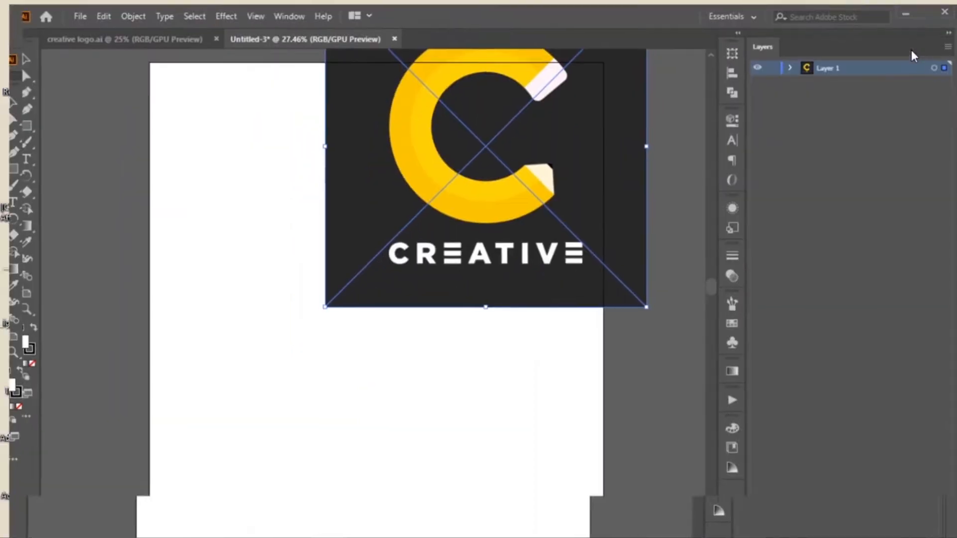
Scale the logo image down proportionally to a small thumbnail and fit it into the artboard's upper-right corner
left_click_drag(529, 188, 491, 246)
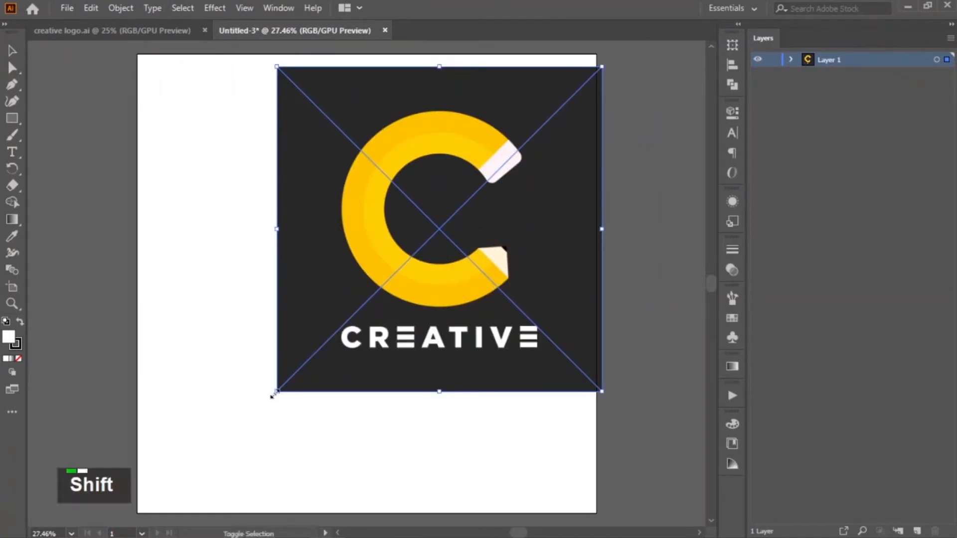
left_click_drag(272, 396, 504, 180)
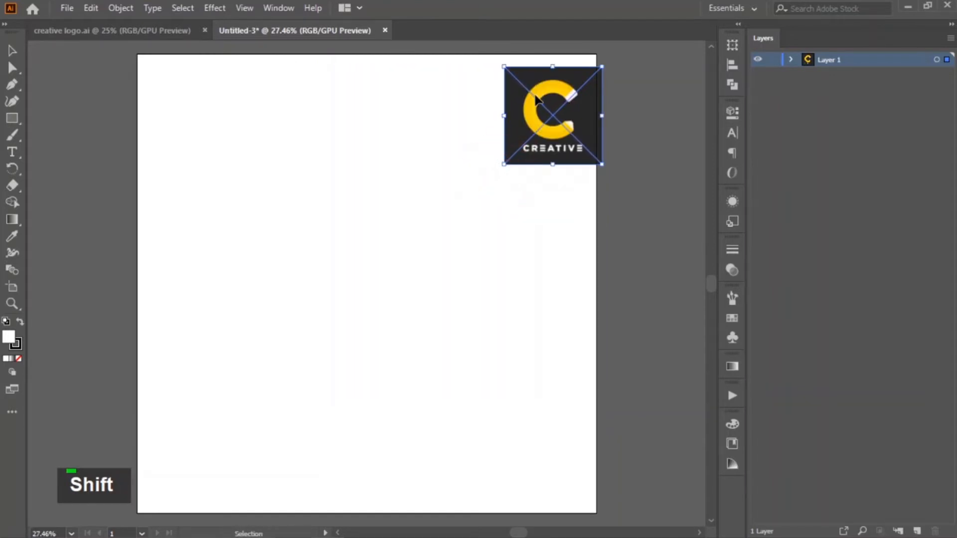
left_click_drag(536, 98, 529, 85)
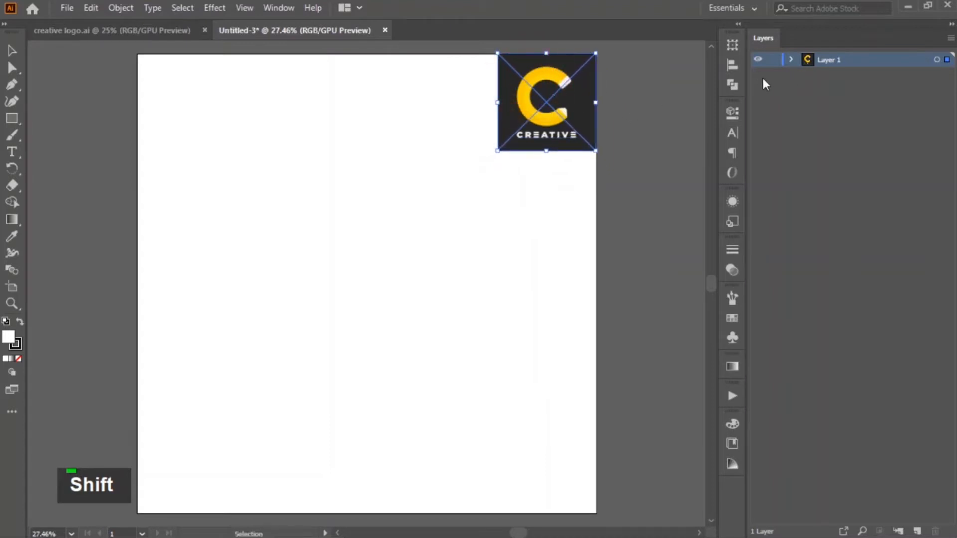
Lock Layer 1 holding the reference image and add a new layer above it
left_click(772, 59)
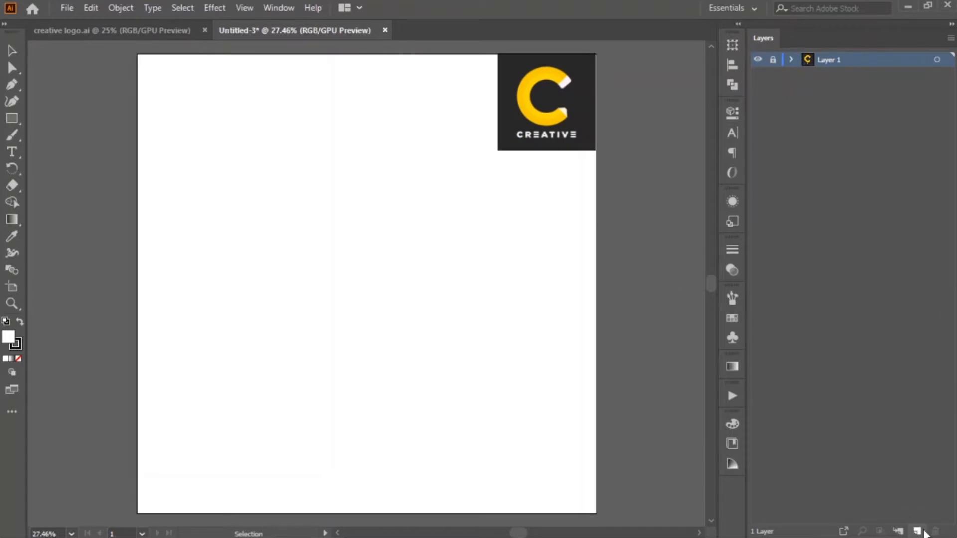
left_click(917, 532)
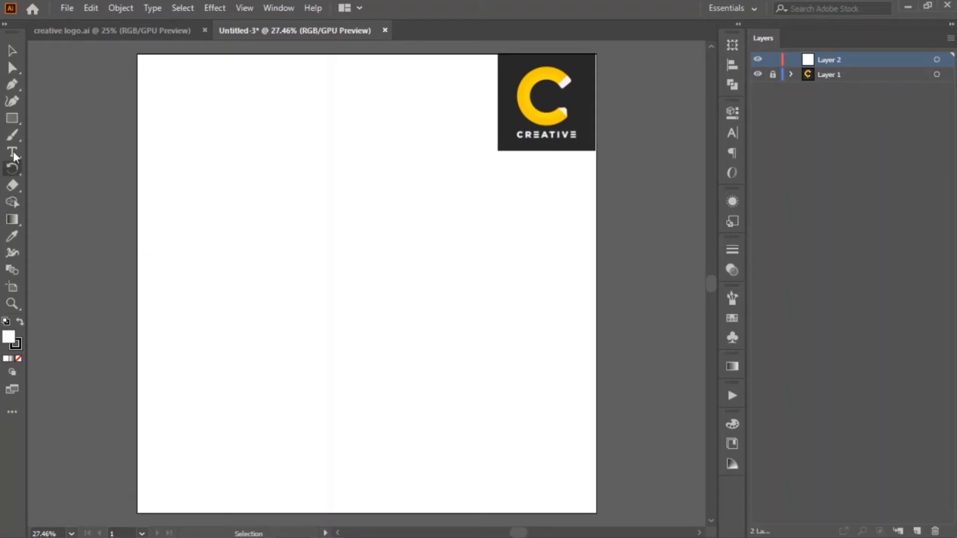
Draw a square about half the artboard's width near the middle of the artboard with the Rectangle tool
left_click(16, 122)
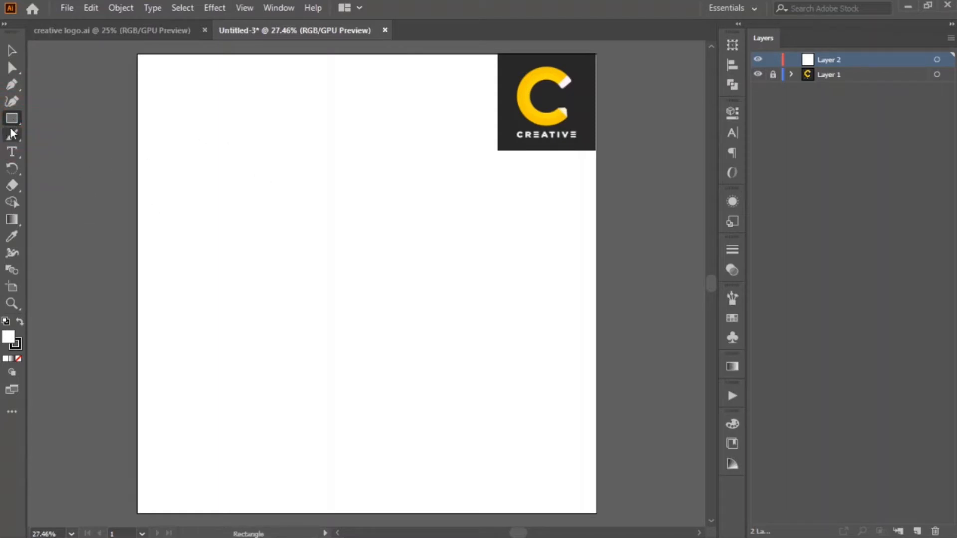
right_click(16, 129)
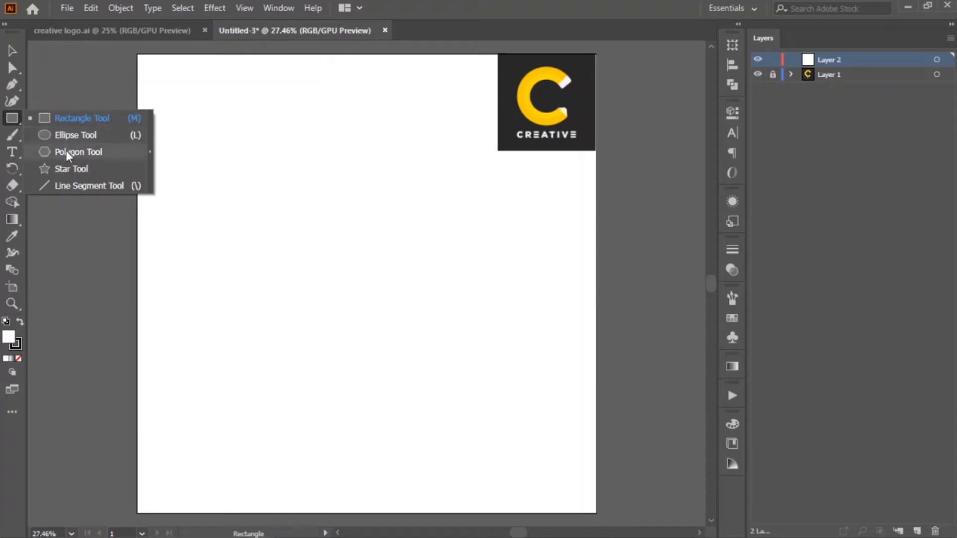
left_click(47, 121)
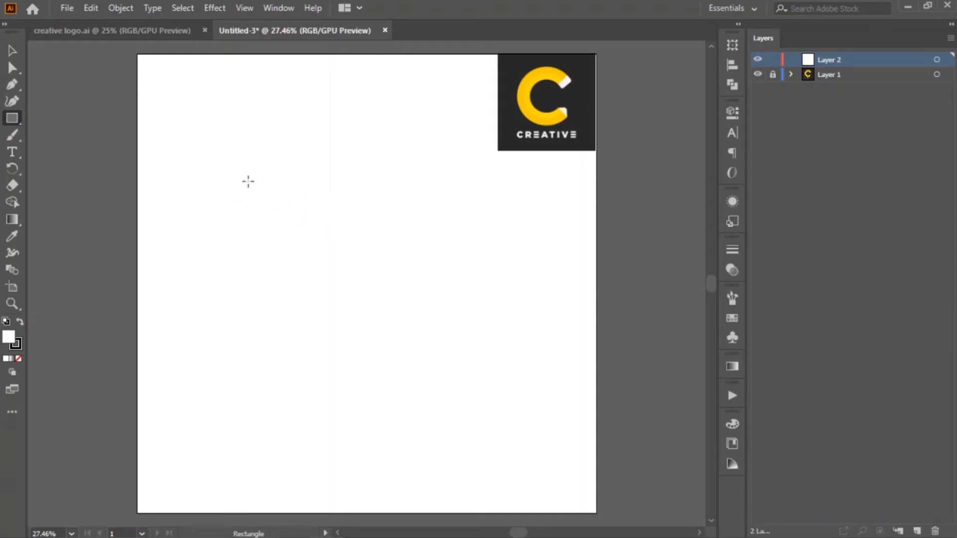
left_click_drag(242, 180, 482, 347)
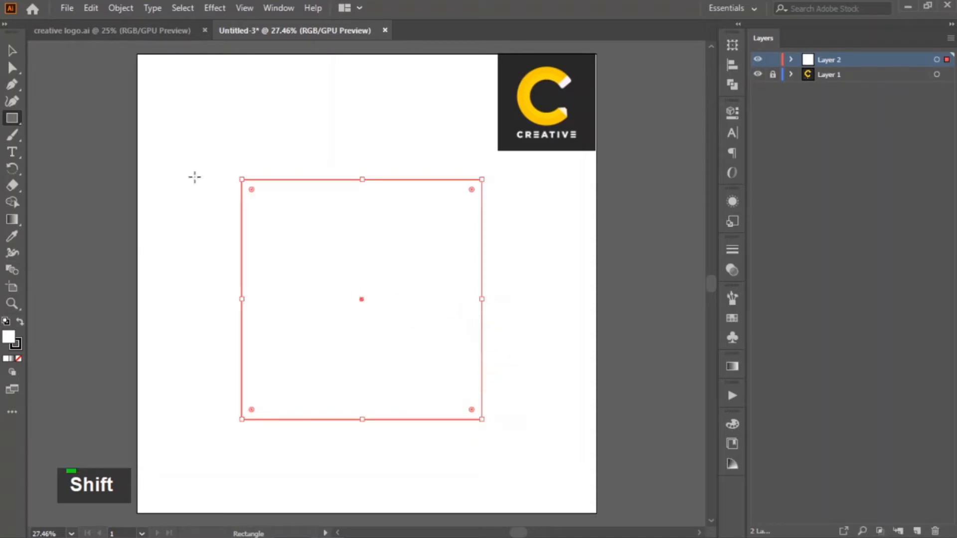
left_click(12, 53)
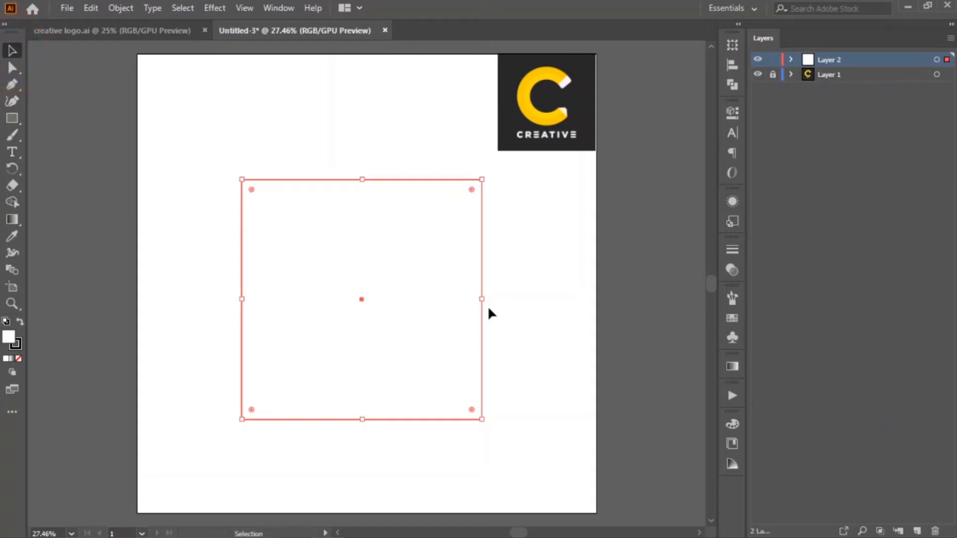
Center the square horizontally and vertically on the artboard, aligning to the artboard, and deselect it
left_click(732, 64)
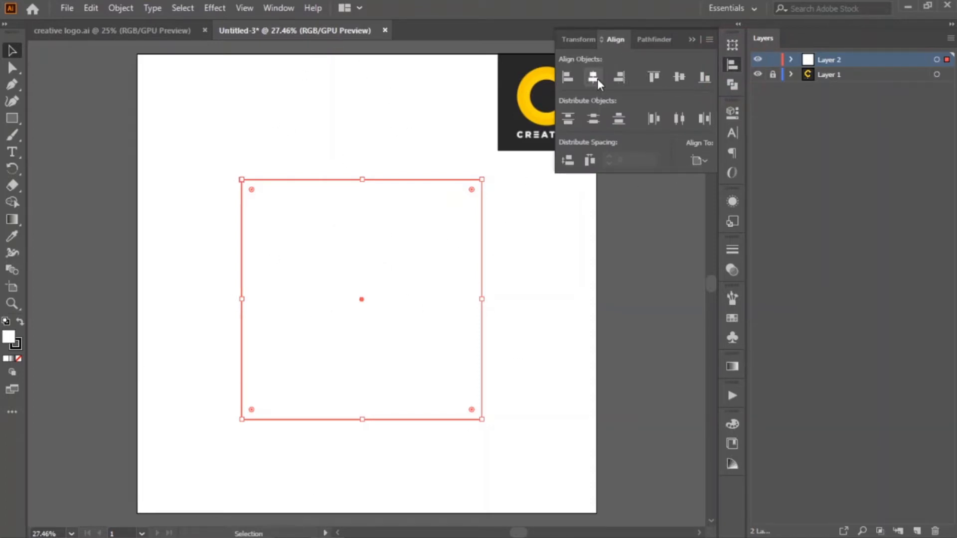
left_click(703, 160)
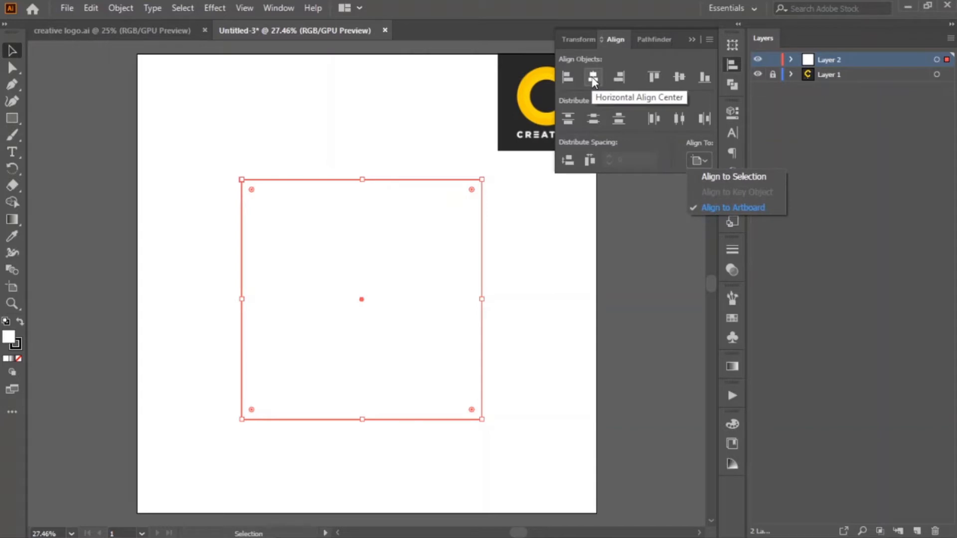
left_click(592, 77)
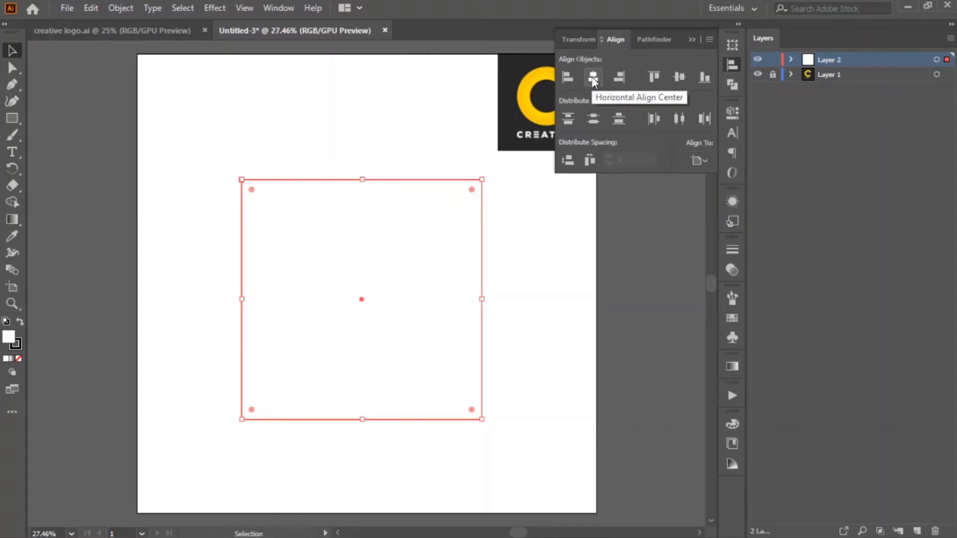
left_click(680, 77)
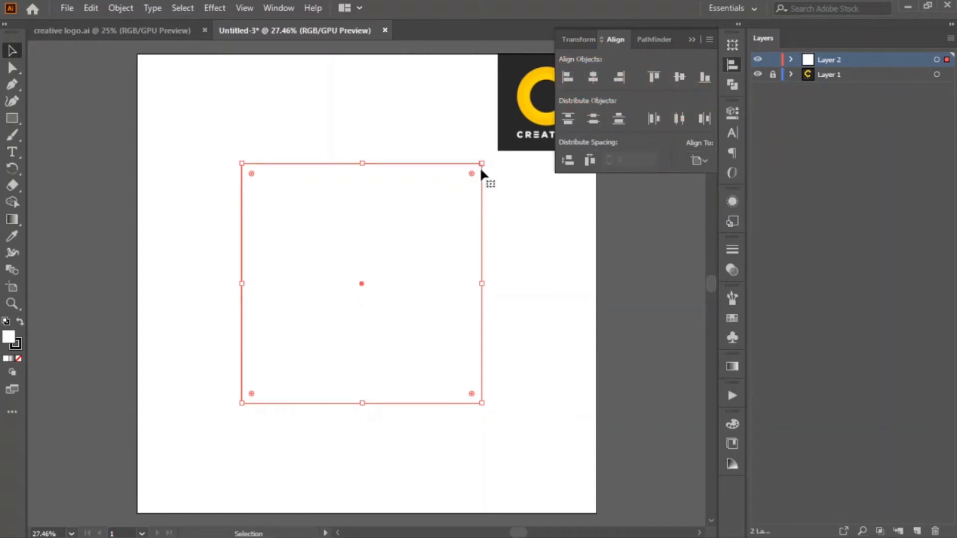
left_click(593, 77)
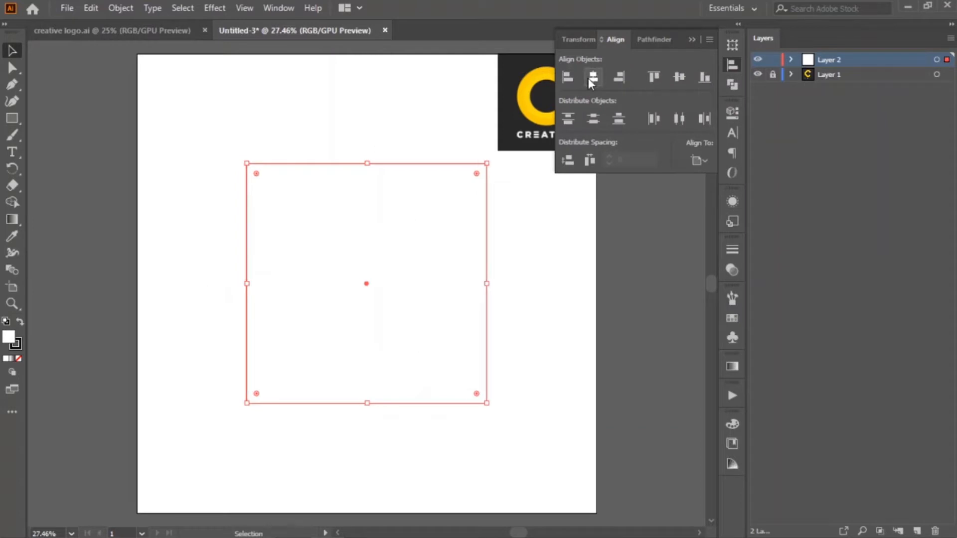
left_click(692, 38)
left_click(215, 152)
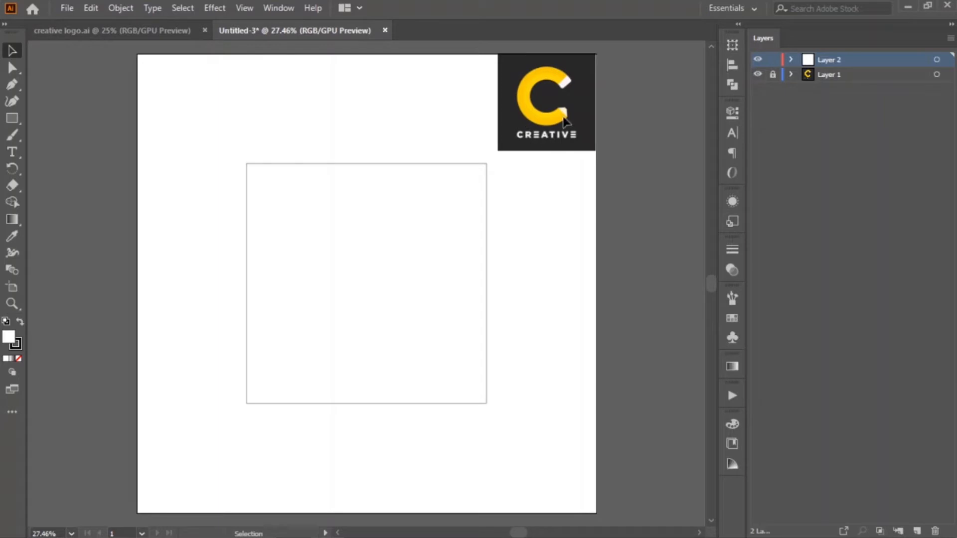
Draw a circle with the Ellipse tool that exactly fills the square from corner to corner, and deselect it
left_click(11, 120)
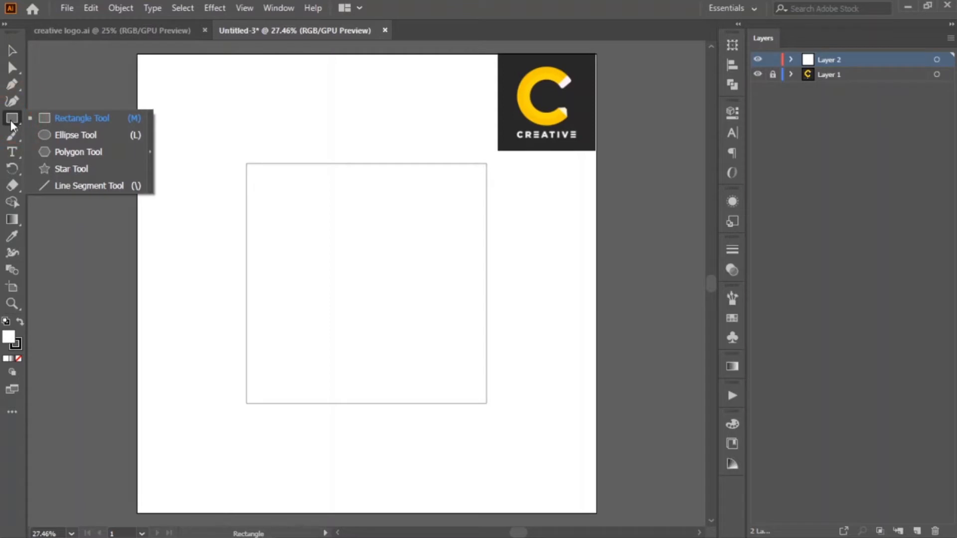
left_click(74, 136)
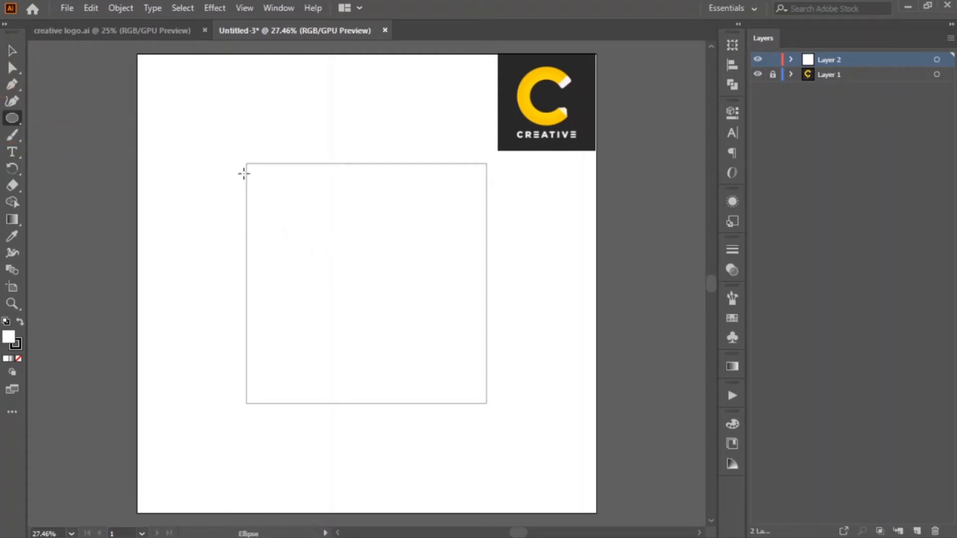
left_click_drag(246, 163, 487, 383)
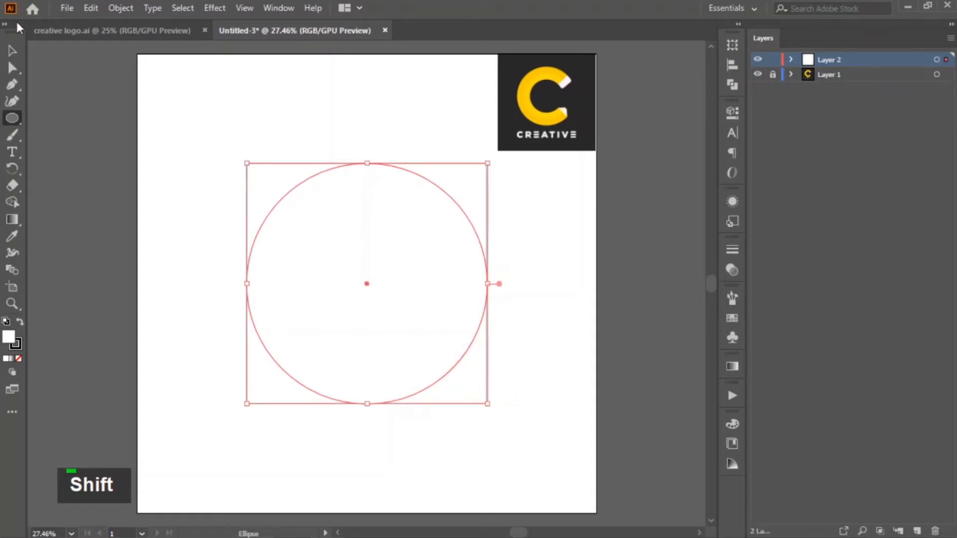
left_click(13, 51)
double_click(175, 196)
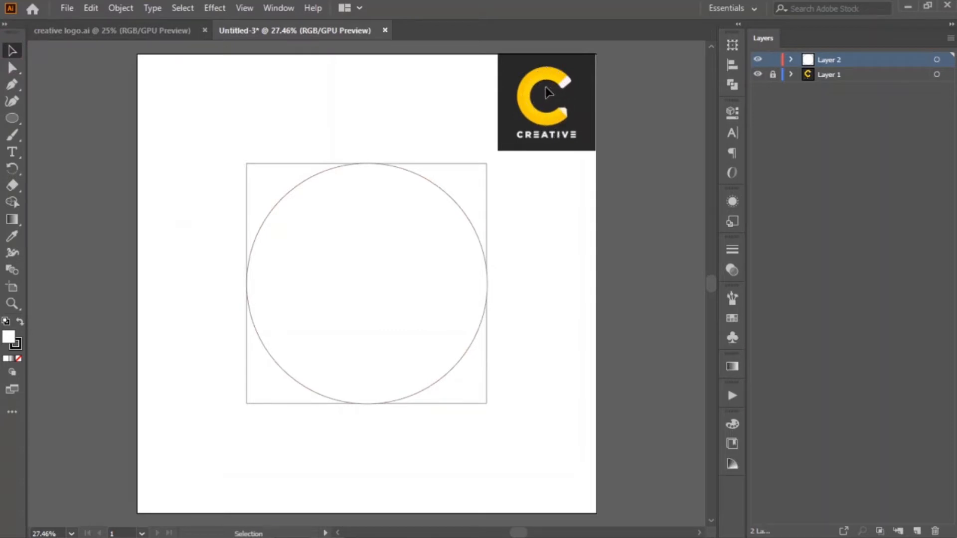
Duplicate the ellipse twice within Layer 2 so that three identical circles are stacked above the rectangle
left_click(791, 59)
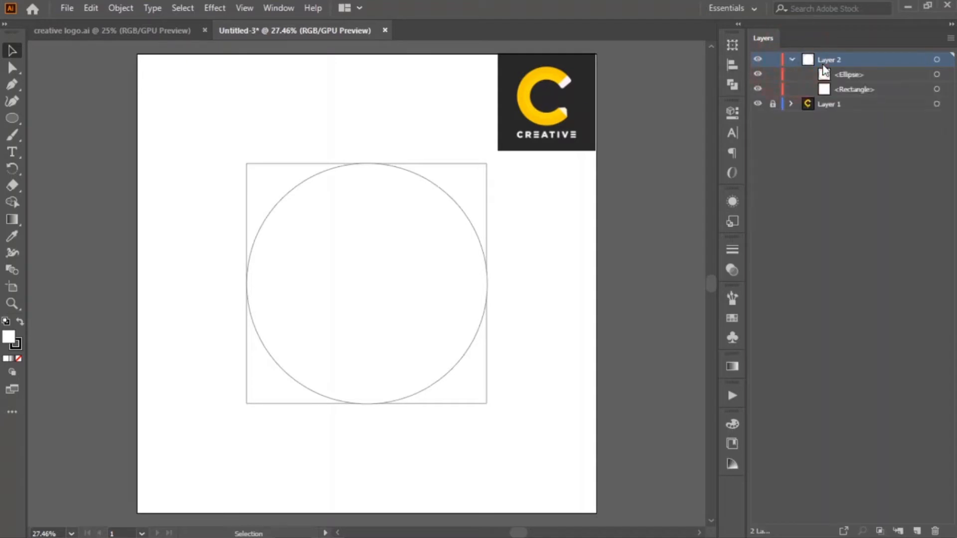
left_click(936, 73)
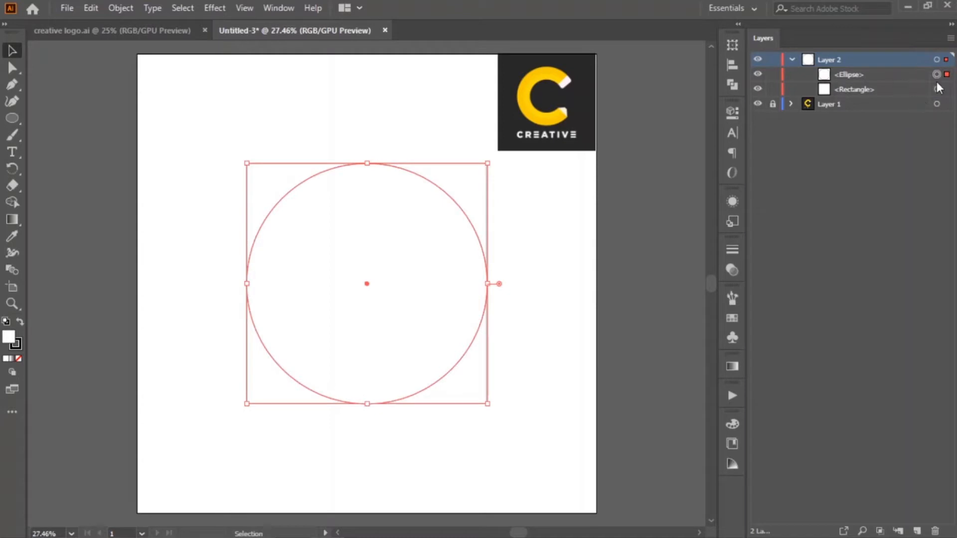
left_click(877, 77)
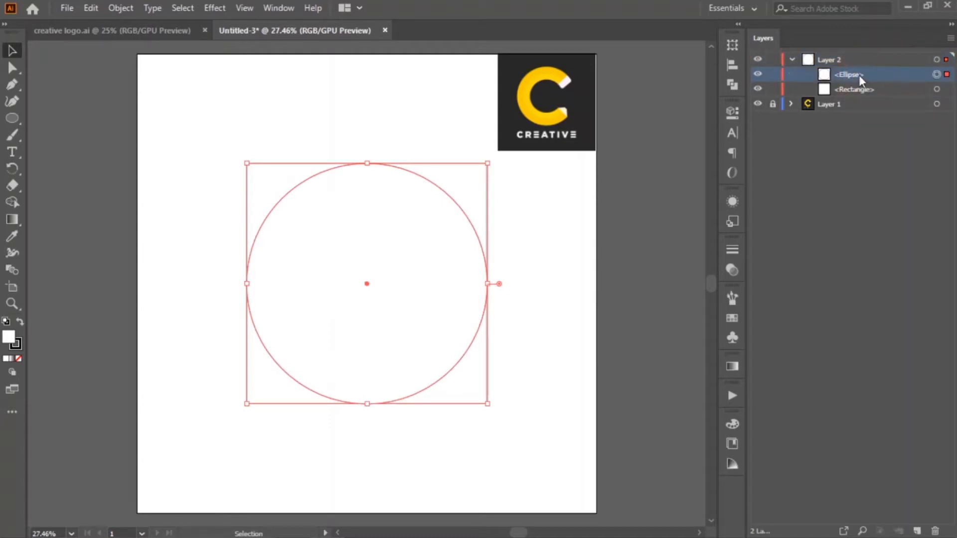
left_click_drag(859, 75, 918, 529)
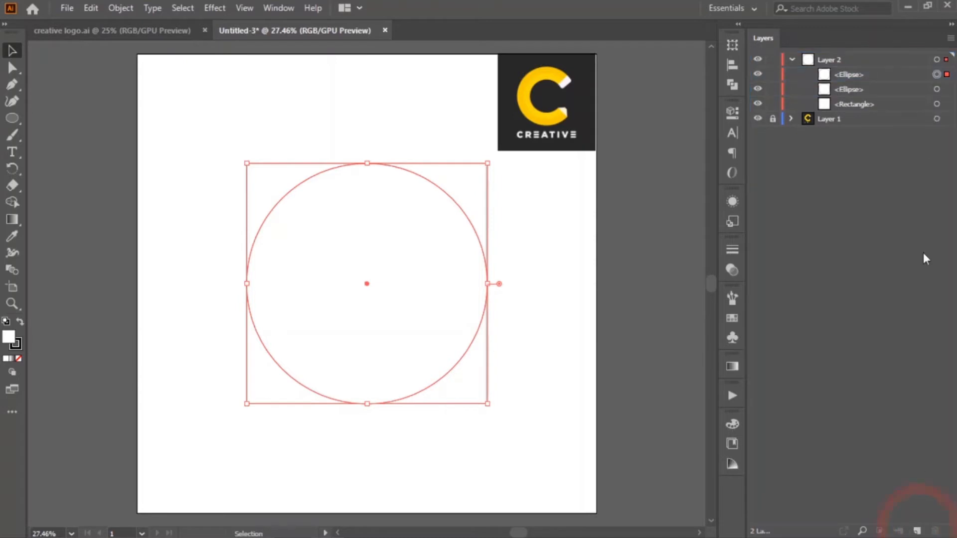
left_click(880, 77)
left_click_drag(863, 76, 918, 530)
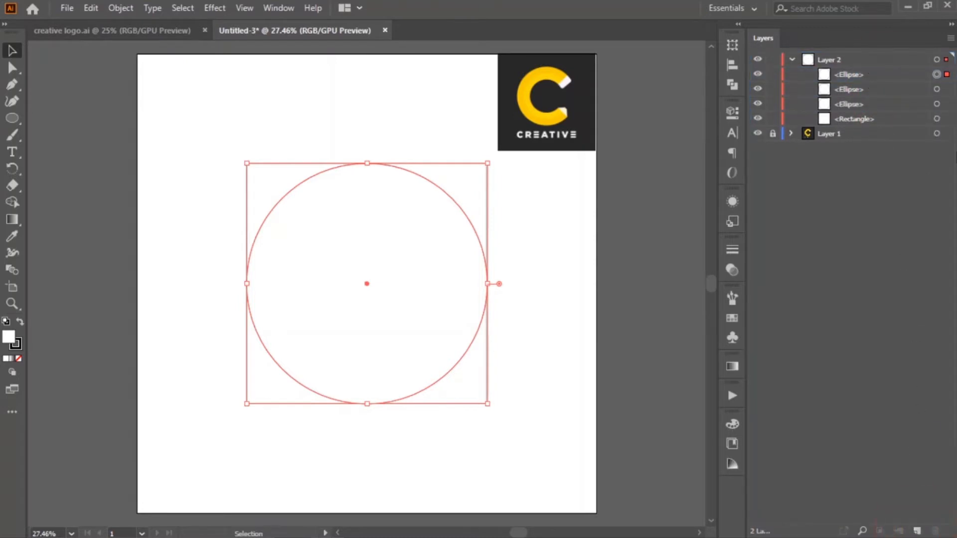
Scale the middle ellipse of the stack down proportionally about its center to form a smaller concentric circle inside the outer one
left_click(936, 90)
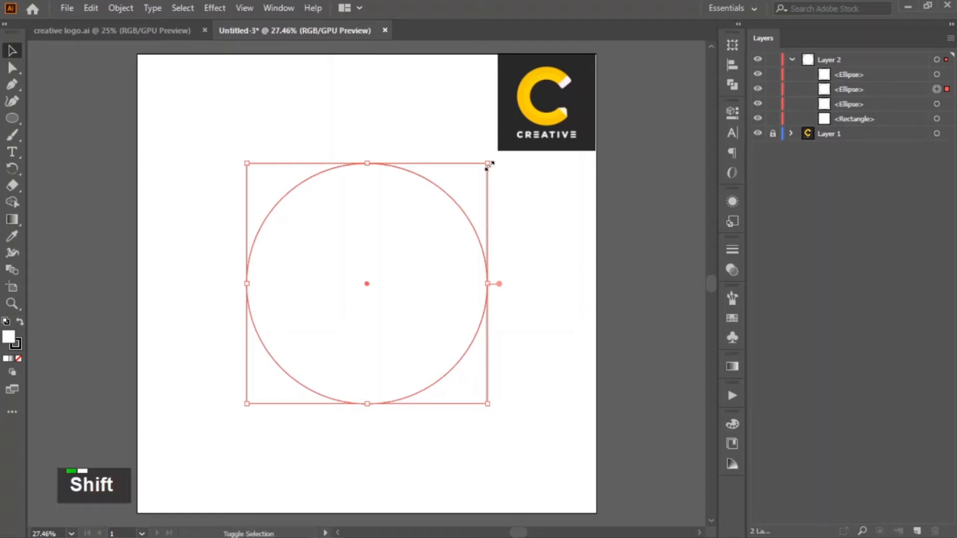
left_click_drag(488, 164, 469, 165)
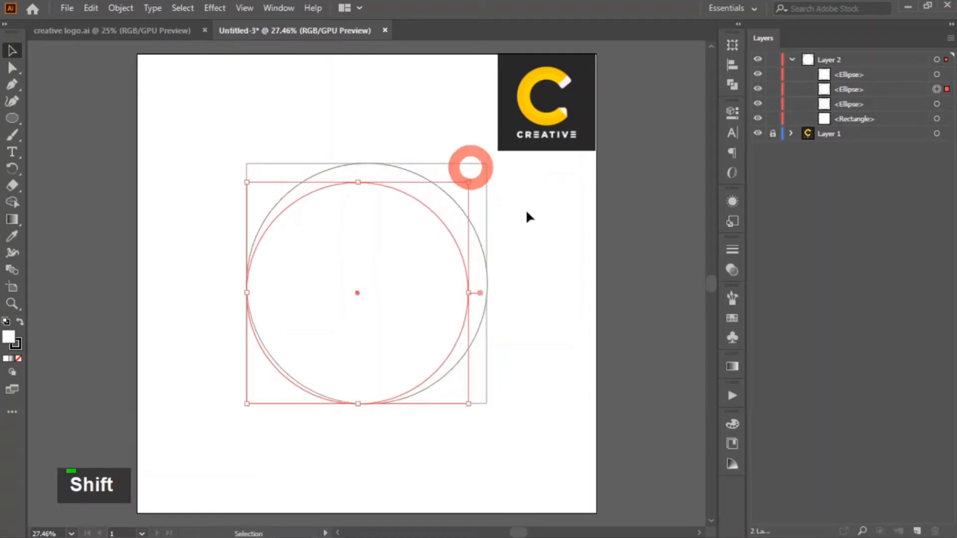
key("ctrl+z")
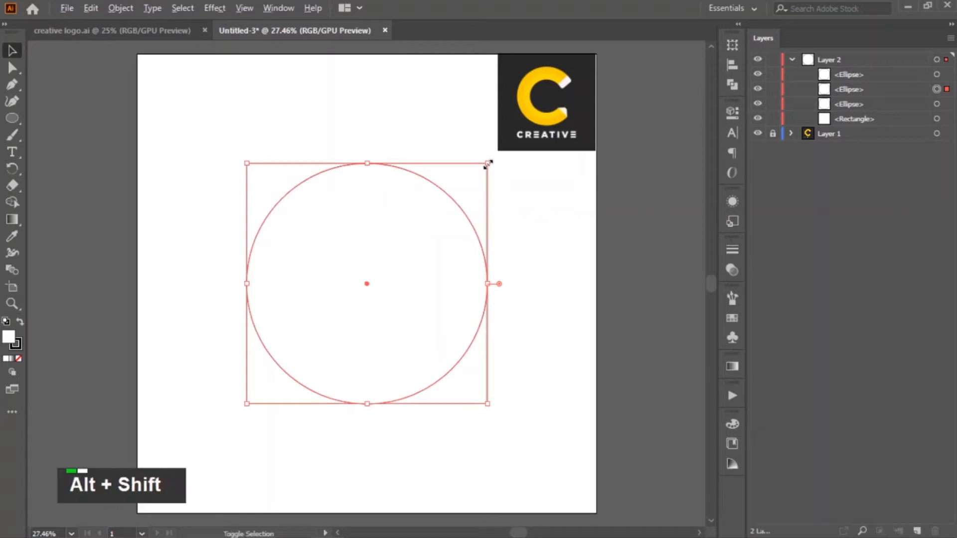
left_click_drag(487, 164, 458, 163)
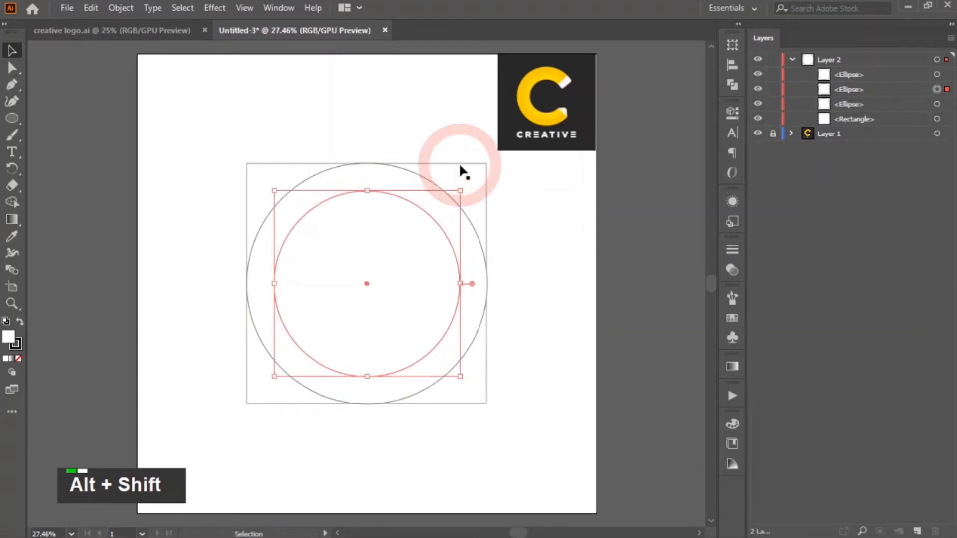
Scale the topmost ellipse down proportionally about its center to form the innermost concentric circle, and deselect it
left_click(630, 253)
left_click(936, 74)
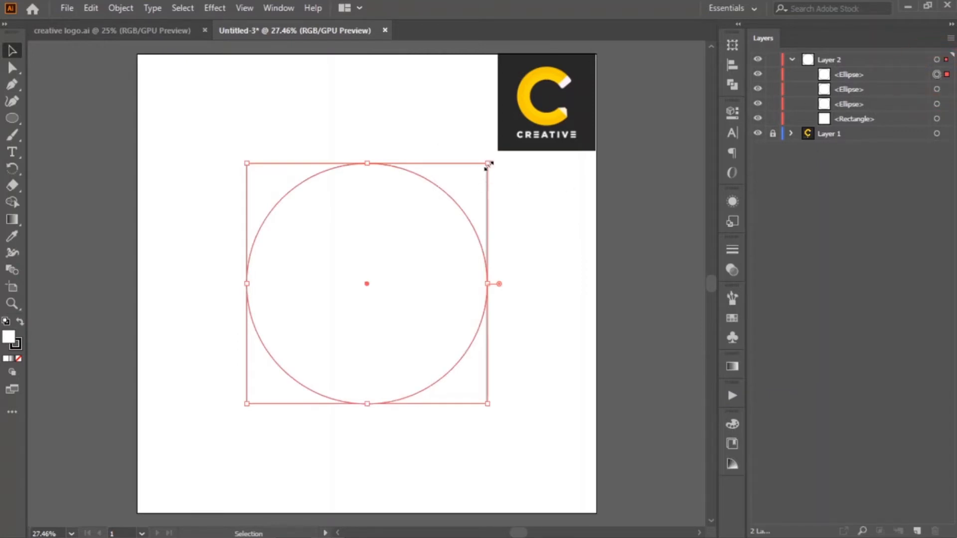
left_click_drag(488, 164, 436, 174)
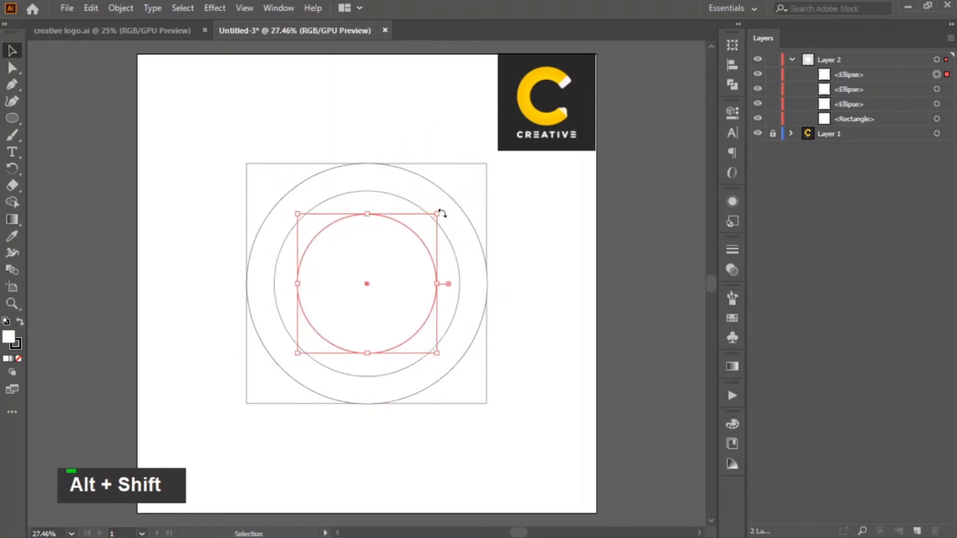
left_click_drag(435, 212, 435, 213)
left_click(545, 316)
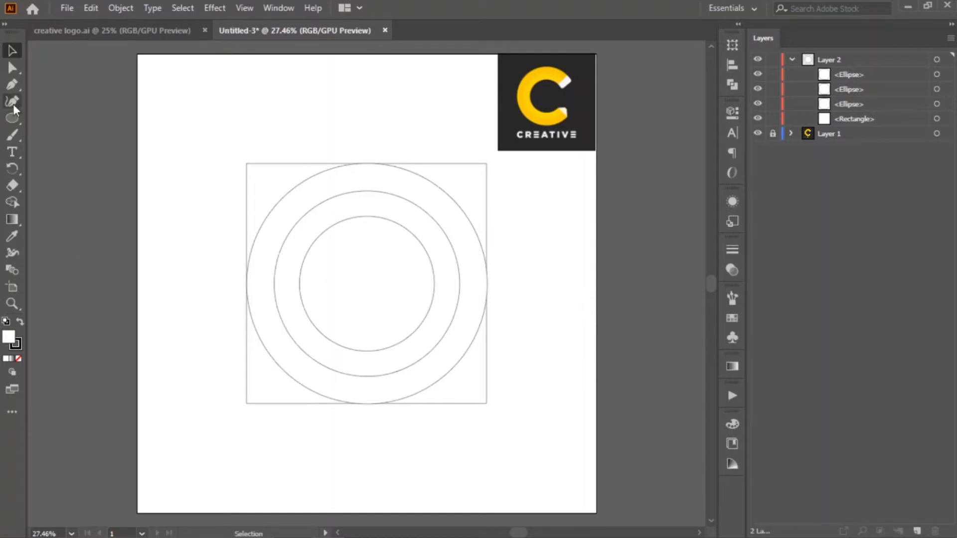
Draw a straight vertical line with the Pen tool through the middle of the circles, extending past the square above and below
left_click(12, 84)
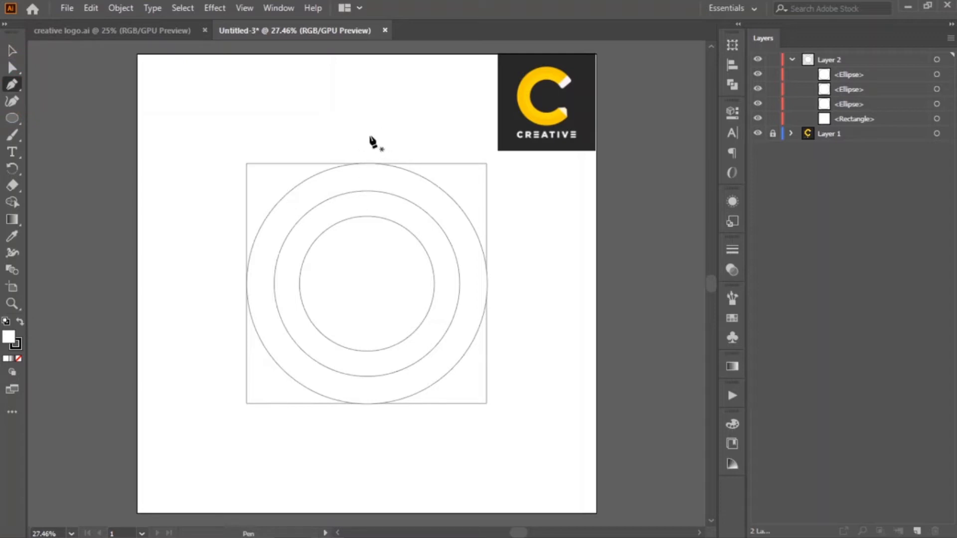
left_click(368, 134)
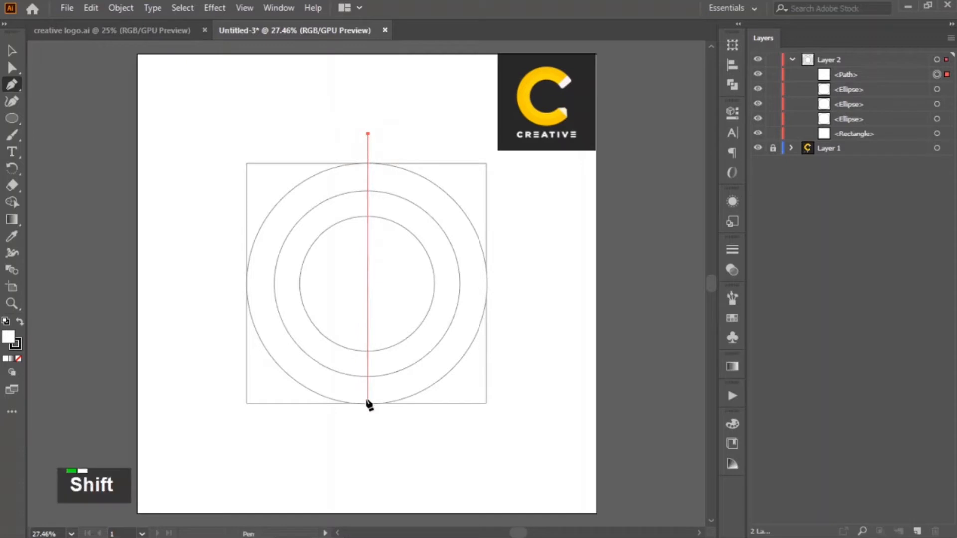
left_click(368, 436, "shift")
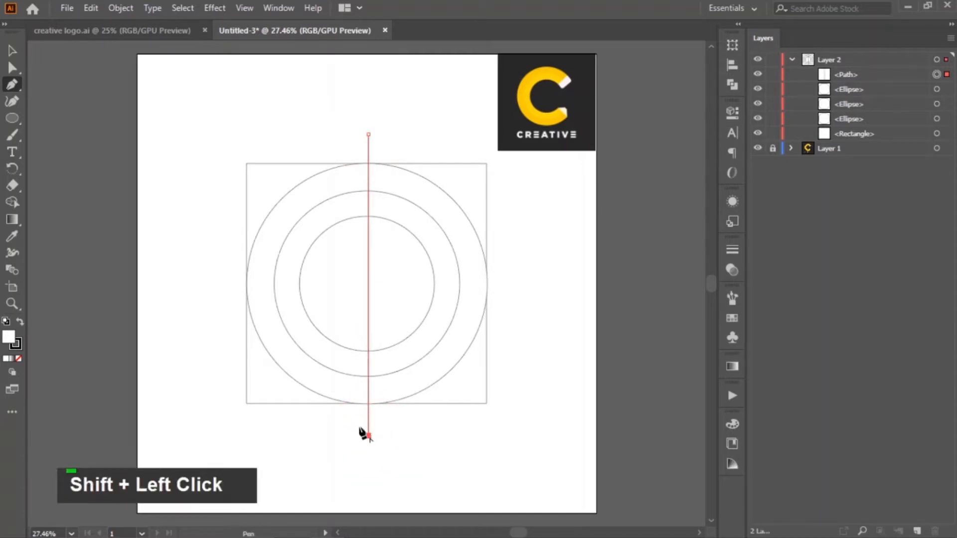
left_click(9, 48)
left_click(112, 169)
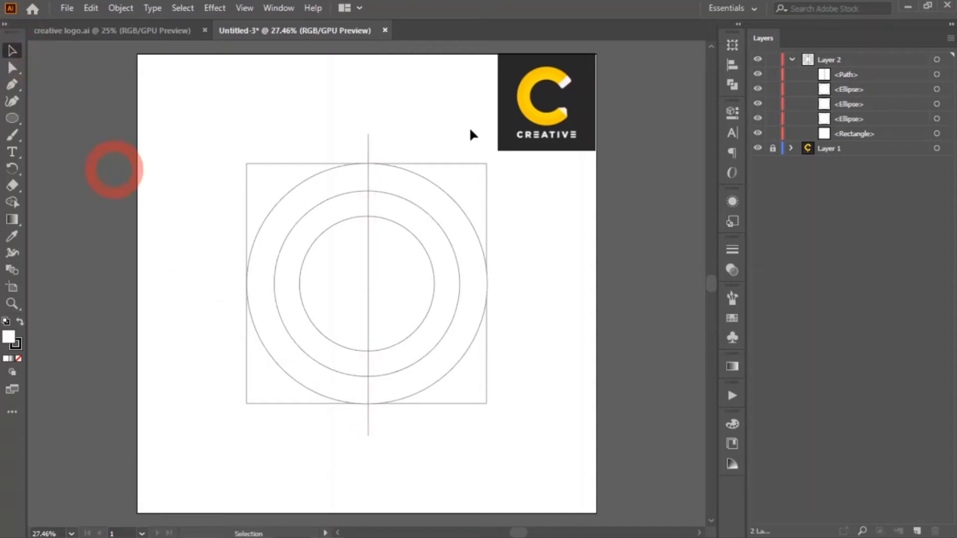
Draw a straight horizontal line with the Pen tool across the circles near their middle, extending past both sides of the square
left_click(13, 84)
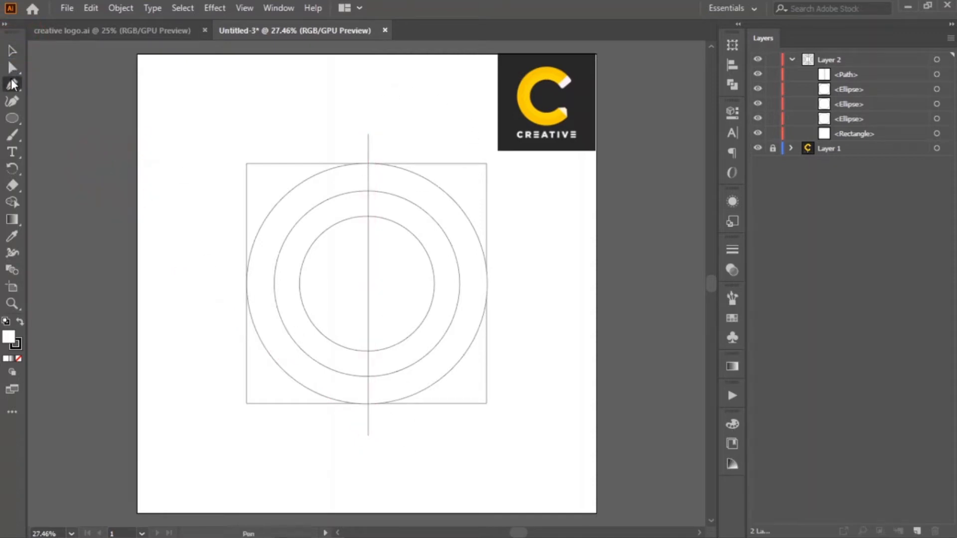
left_click(192, 275)
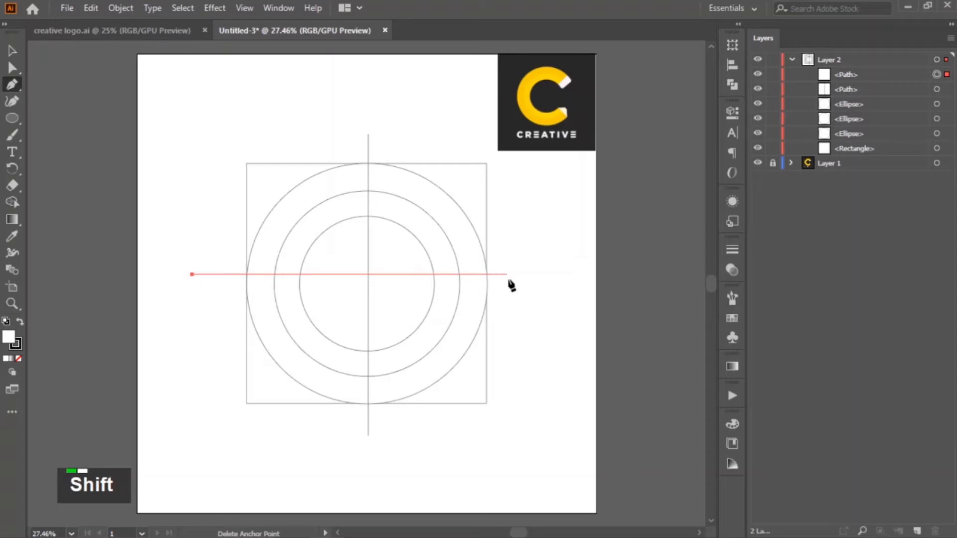
left_click(523, 275, "shift")
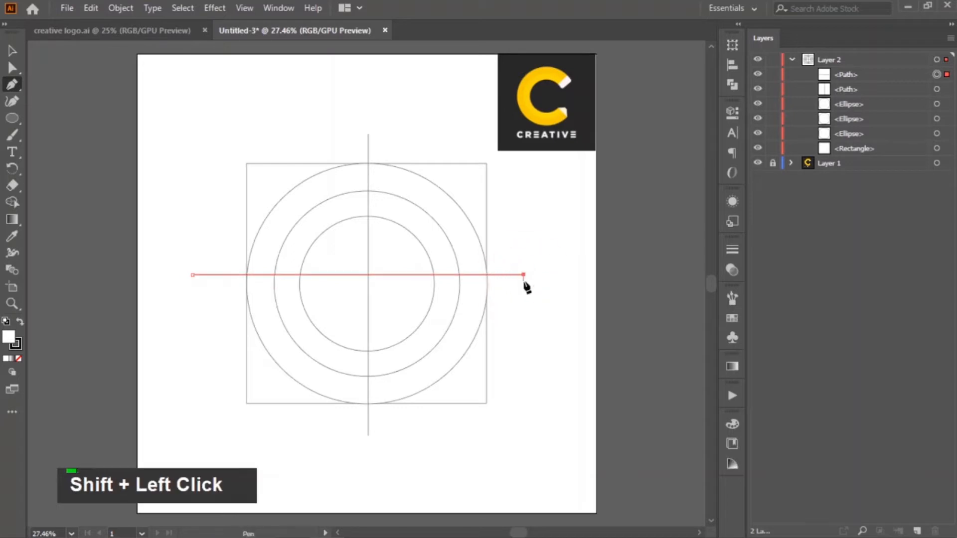
left_click(14, 53)
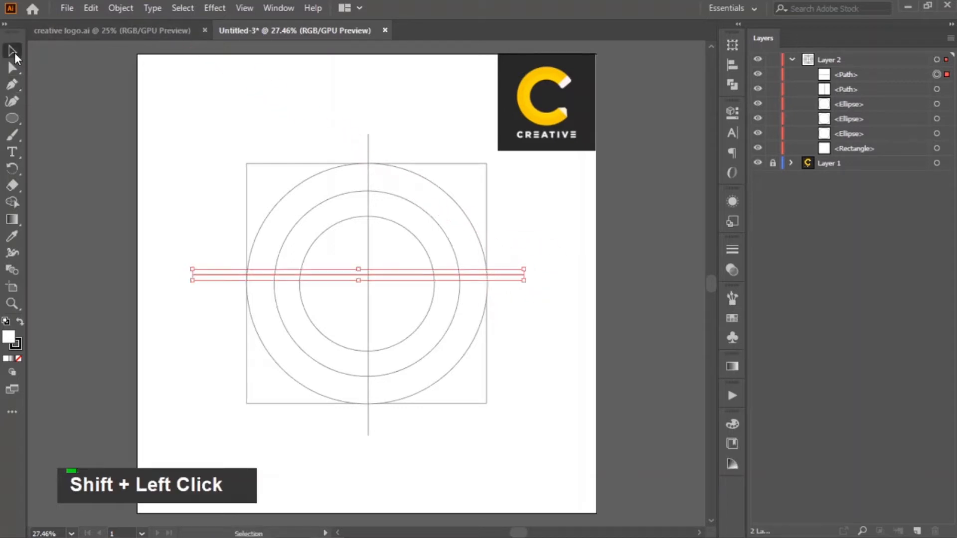
left_click(113, 119)
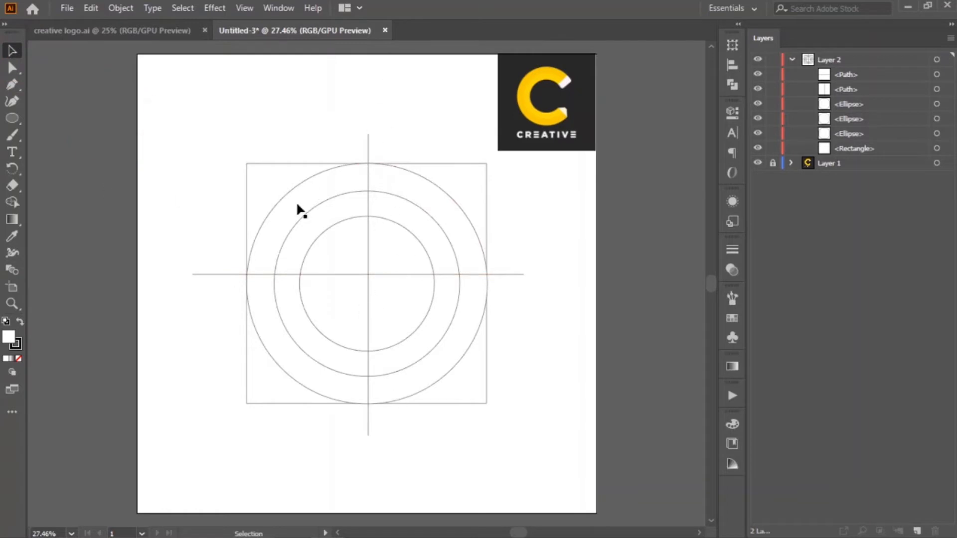
Center both straight lines horizontally and vertically on the artboard so they cross at the circles' center, and deselect them
left_click(936, 74)
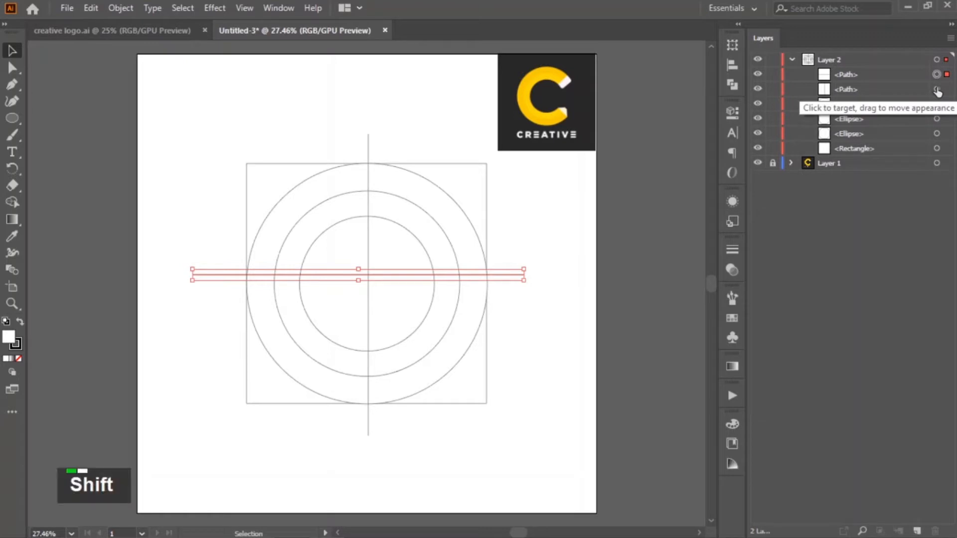
left_click(936, 89, "shift")
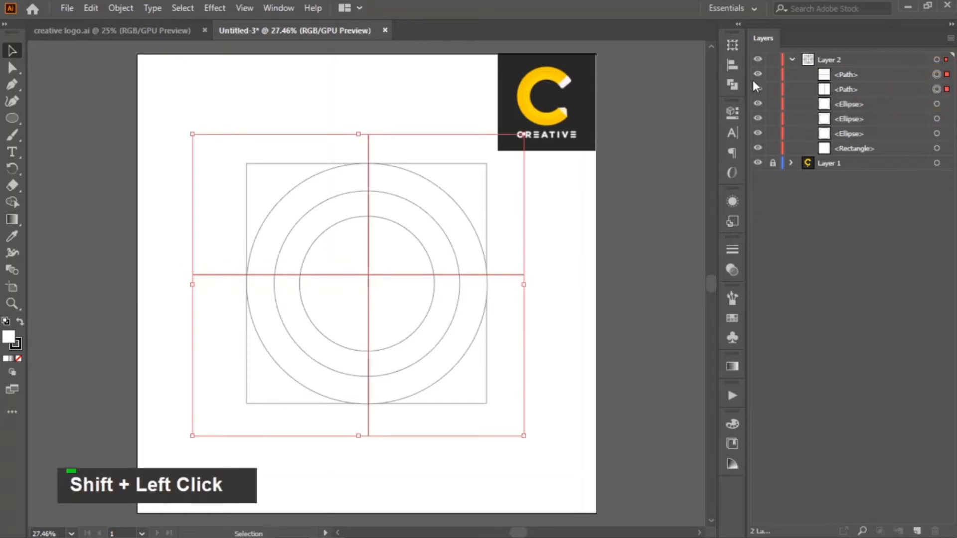
left_click(734, 66)
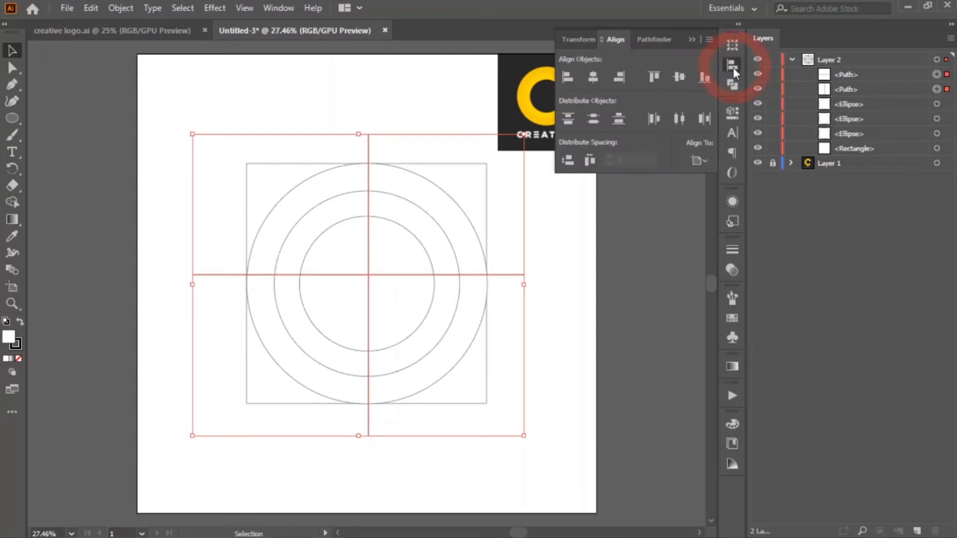
left_click(596, 76)
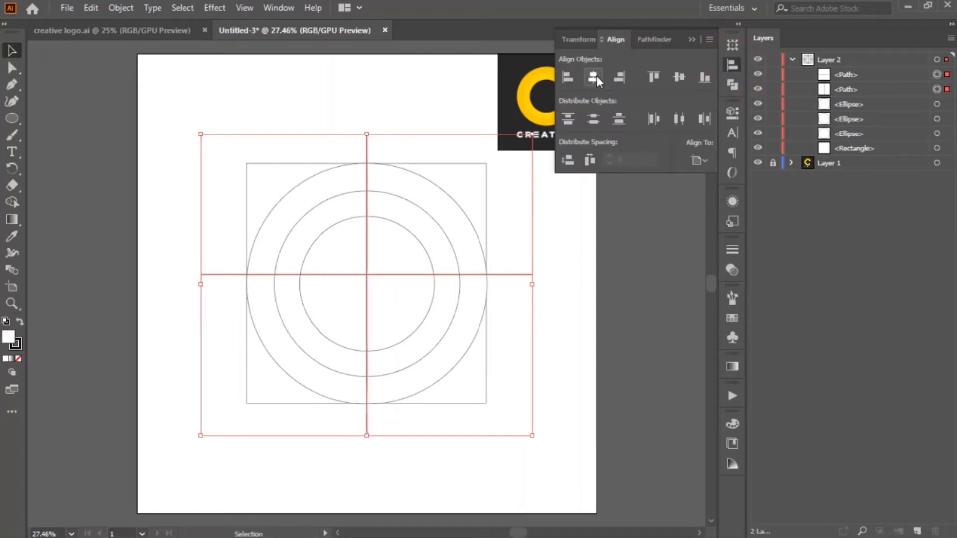
left_click(681, 79)
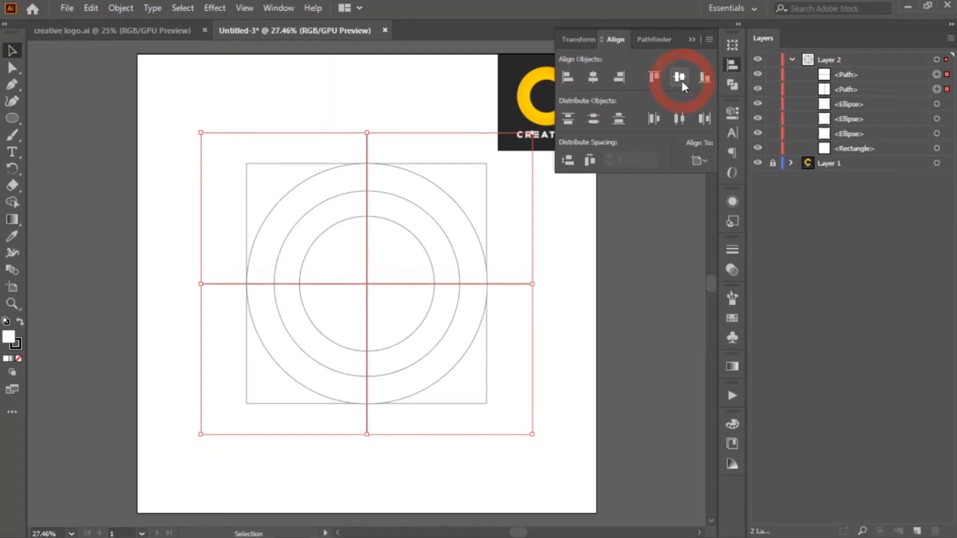
left_click(639, 294)
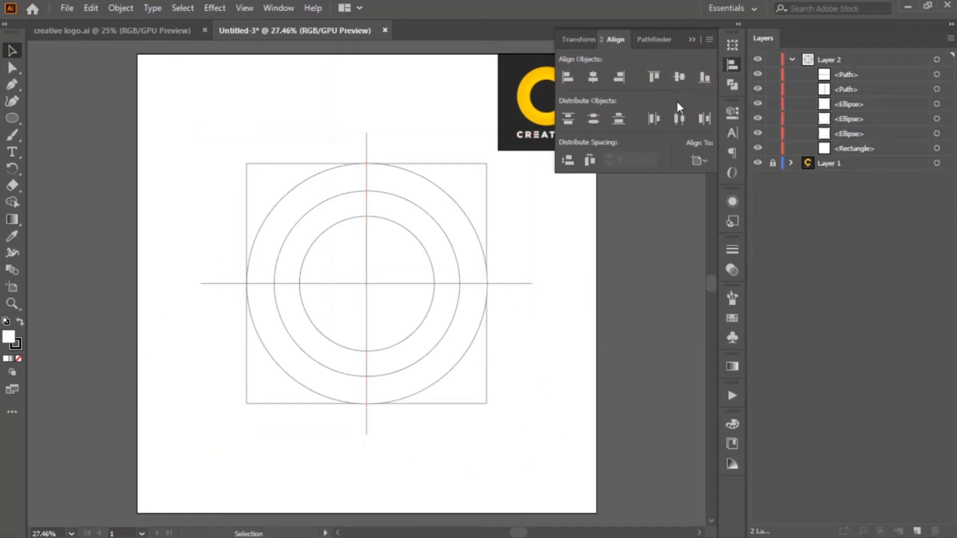
left_click(690, 41)
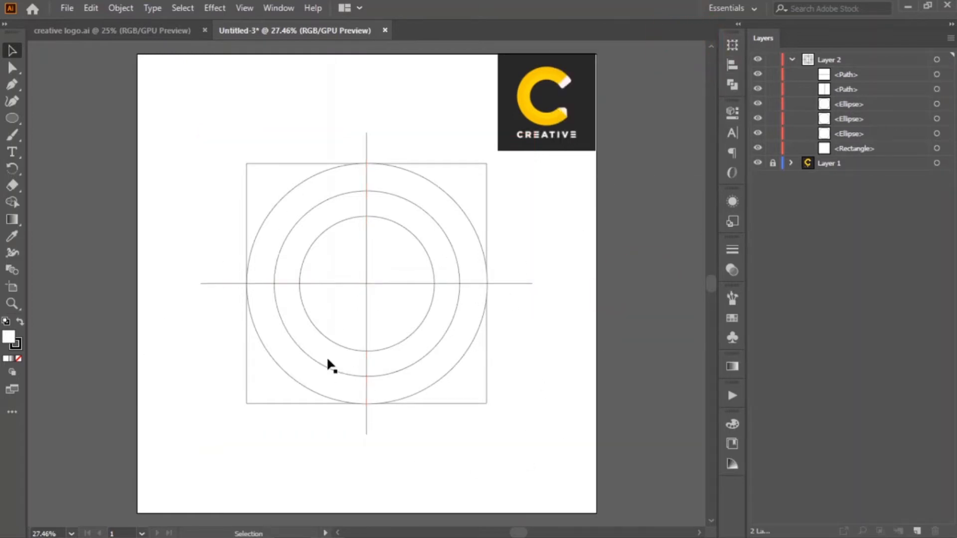
Convert all the artwork on Layer 2 into guides
left_click(937, 60)
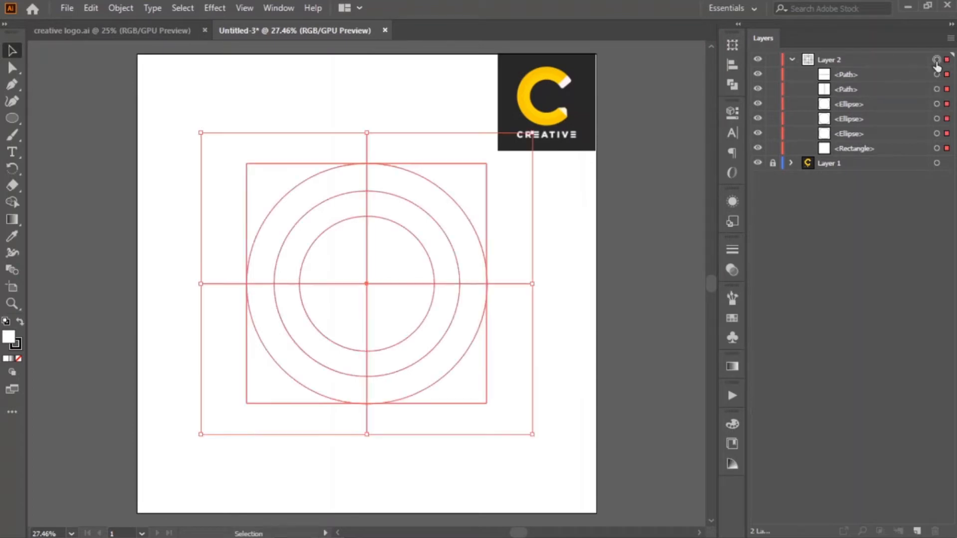
right_click(437, 226)
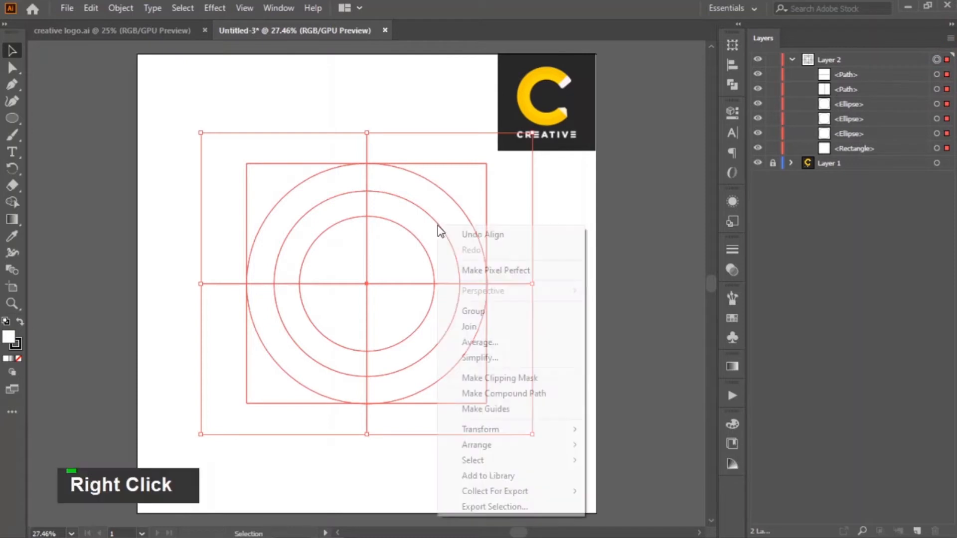
left_click(477, 410)
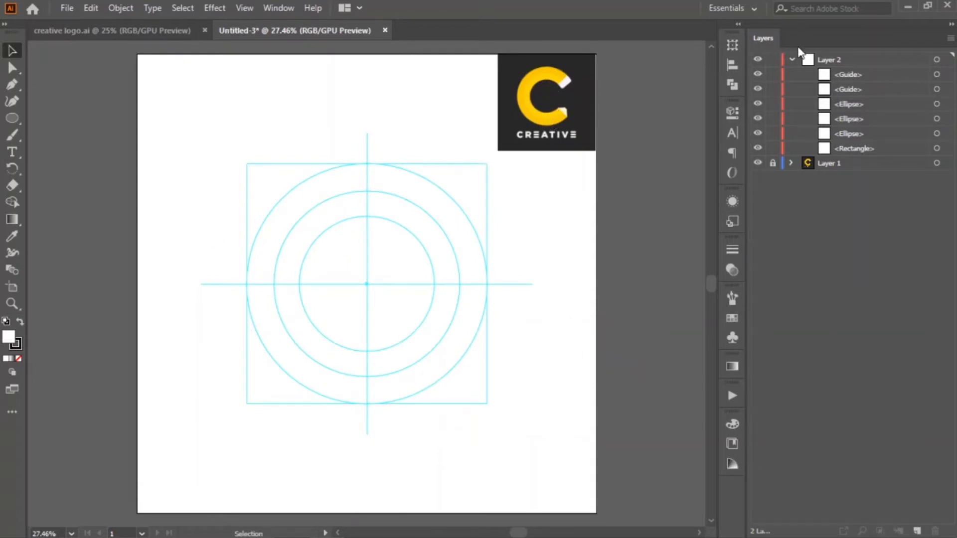
Collapse Layer 2 and rename it "guide"
left_click(793, 61)
double_click(835, 59)
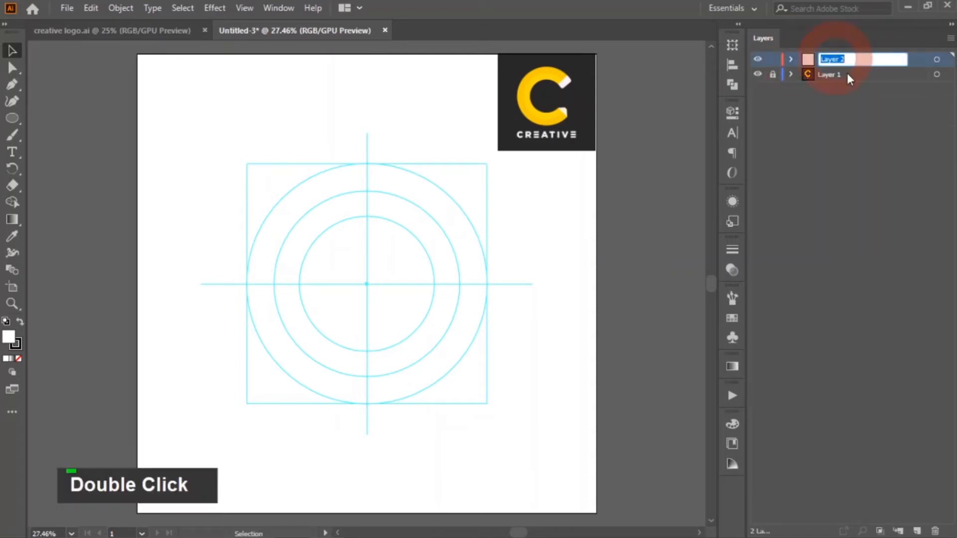
type("guide")
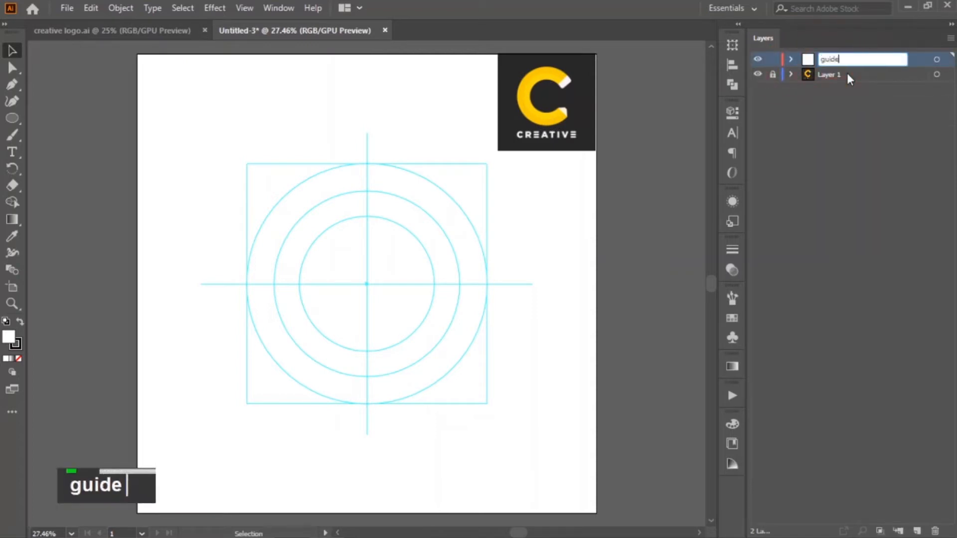
left_click(856, 110)
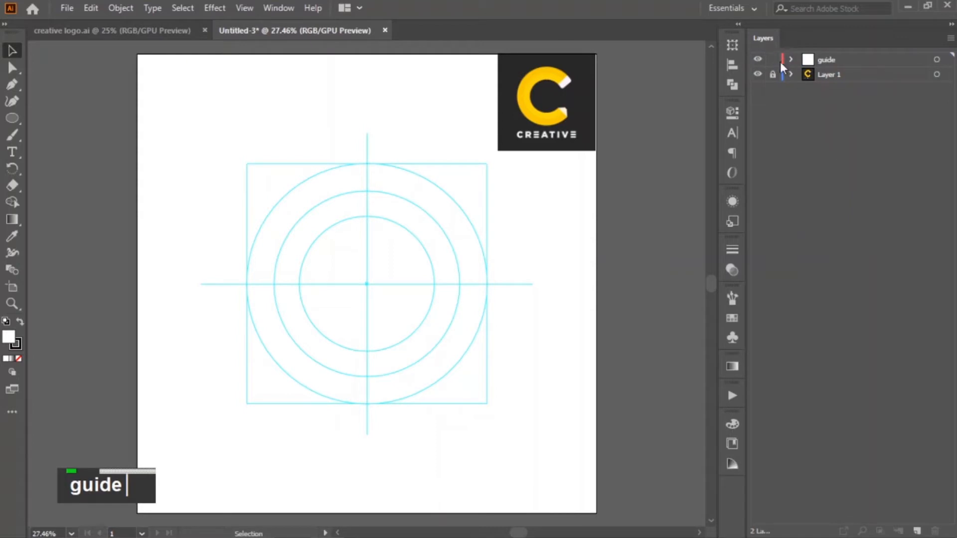
Create a new layer above the guide layer and name it "c logo"
left_click(915, 531)
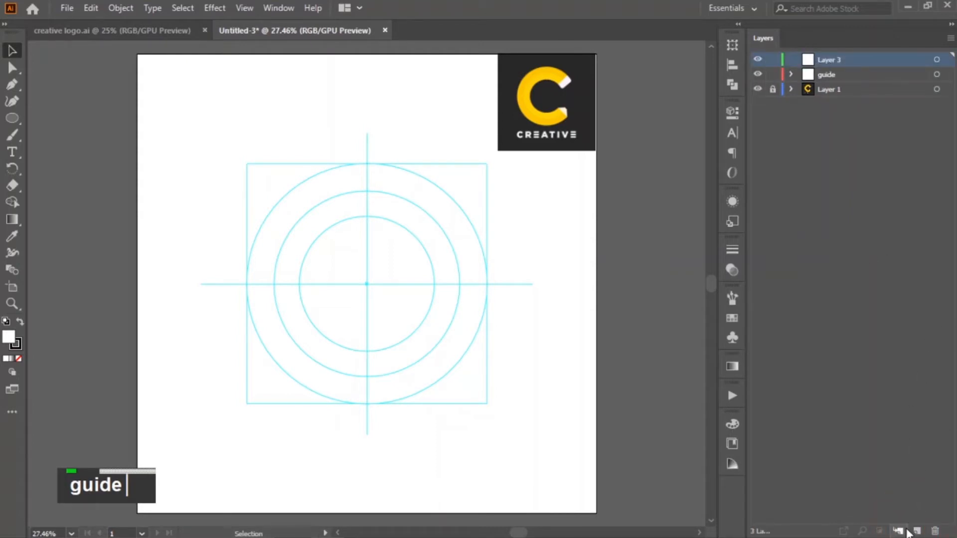
double_click(826, 59)
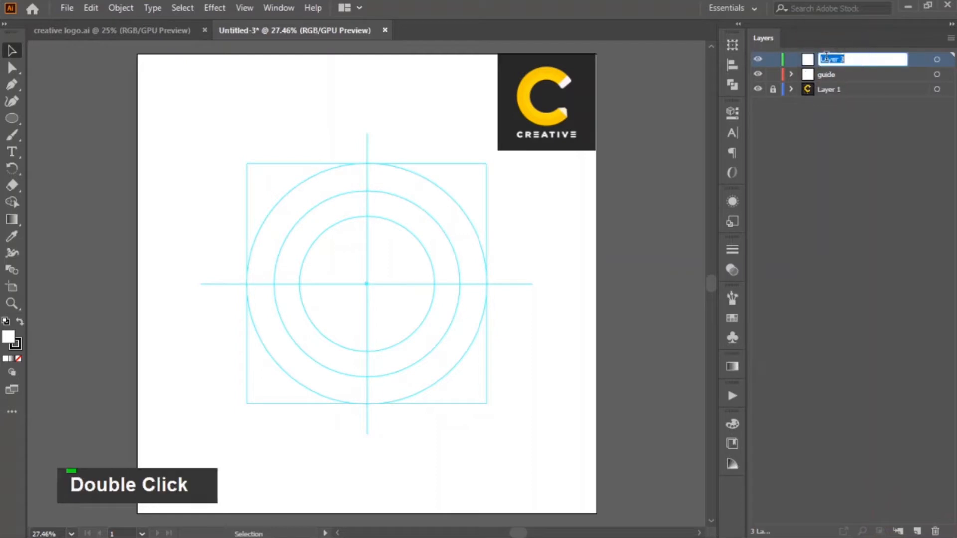
type("c logo")
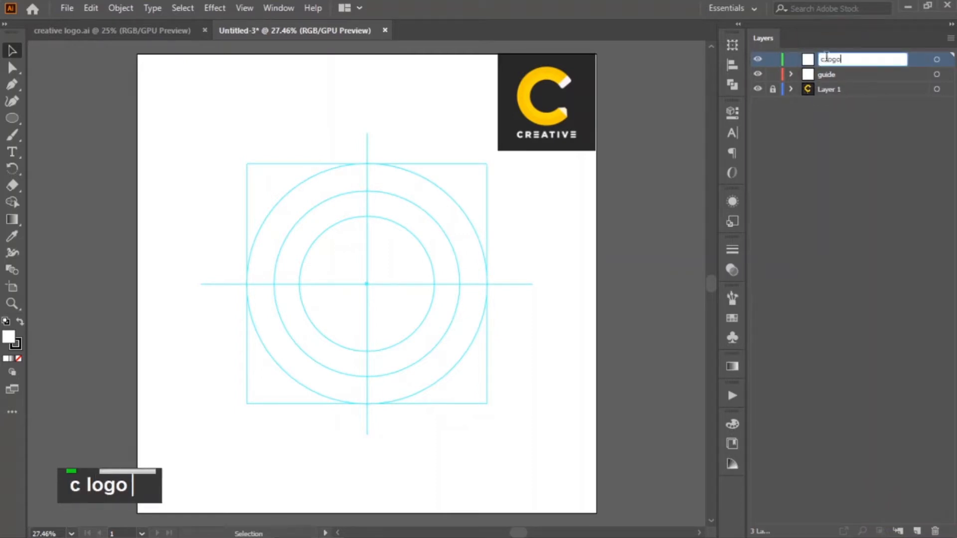
left_click(756, 149)
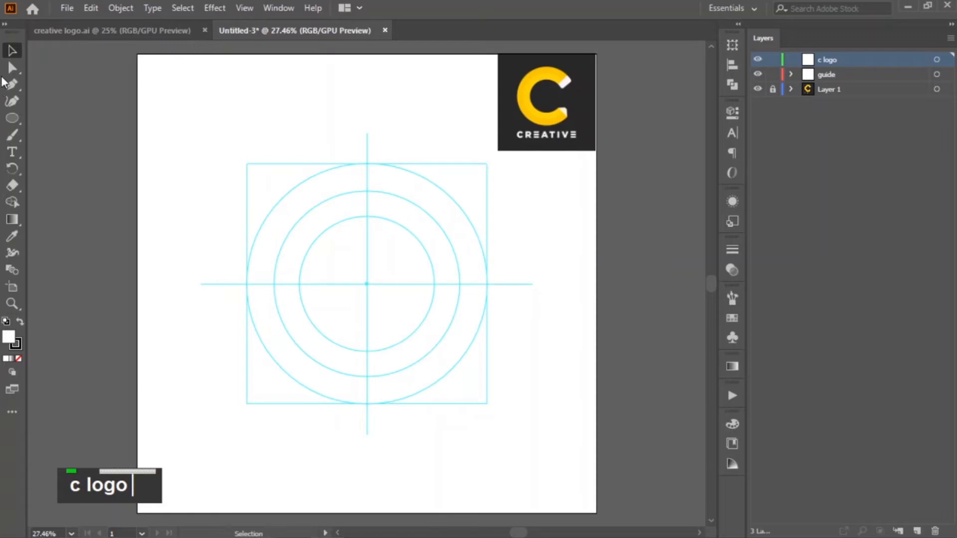
Draw a circle with the Ellipse tool on the c logo layer, roughly matching the outer guide circle
left_click(9, 122)
left_click(48, 132)
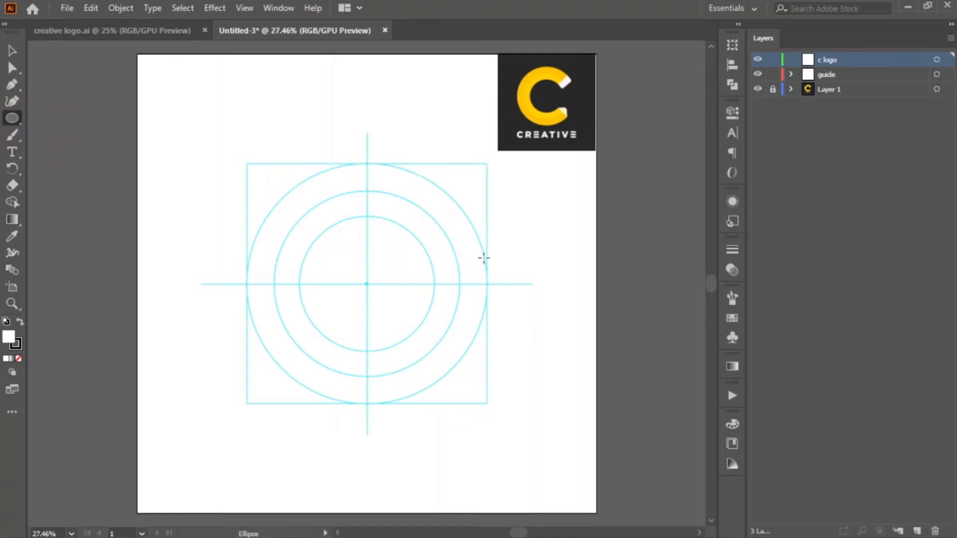
key("shift")
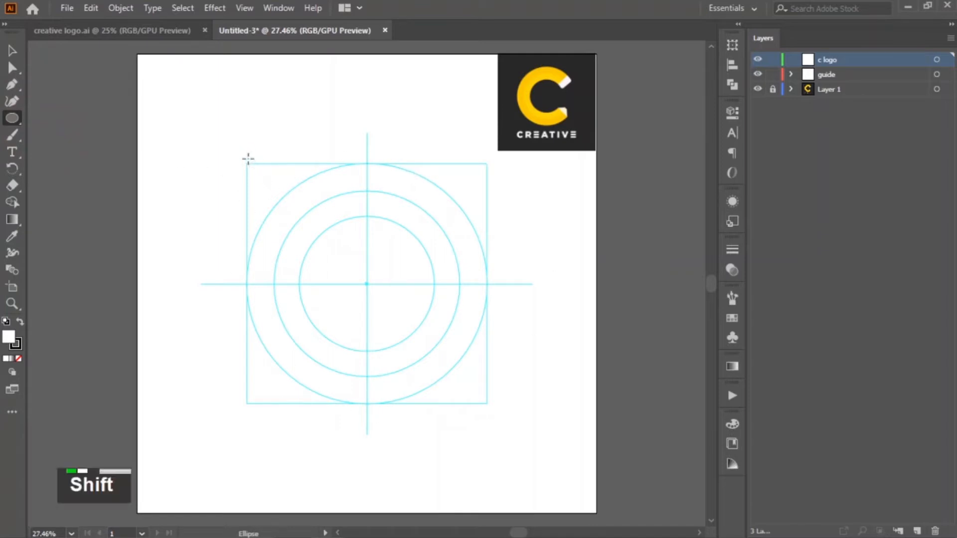
left_click_drag(248, 159, 458, 399)
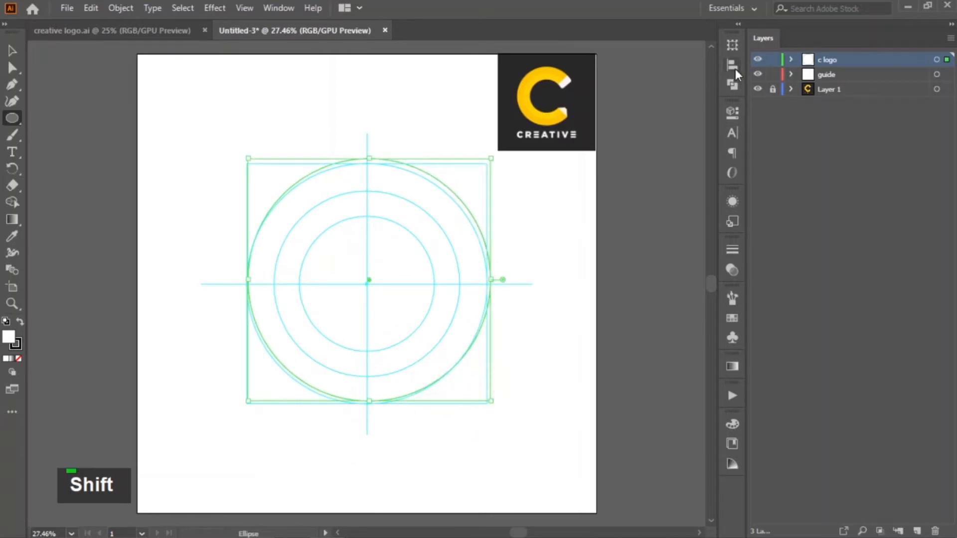
Center the new circle horizontally and vertically on the artboard over the outer guide circle, and return to the Selection tool
left_click(732, 65)
left_click(593, 76)
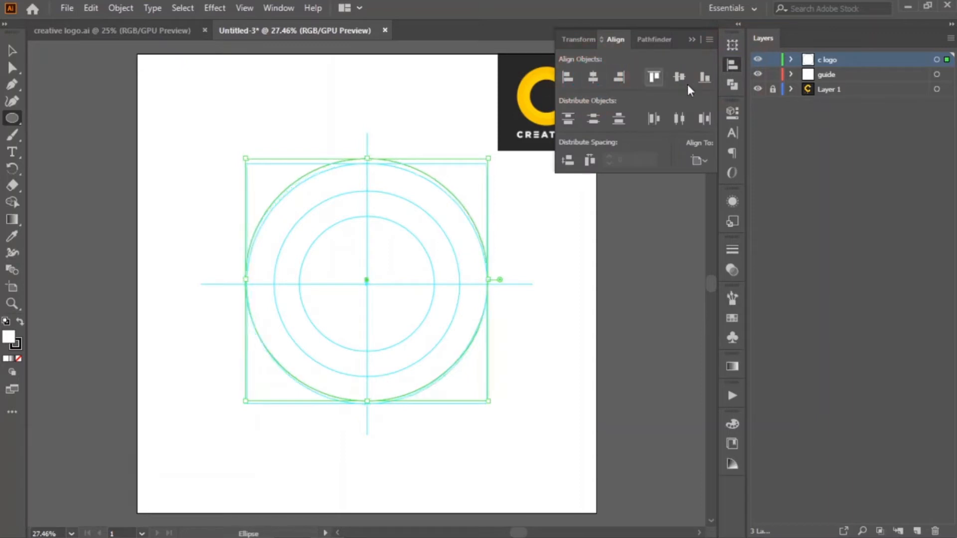
left_click(680, 78)
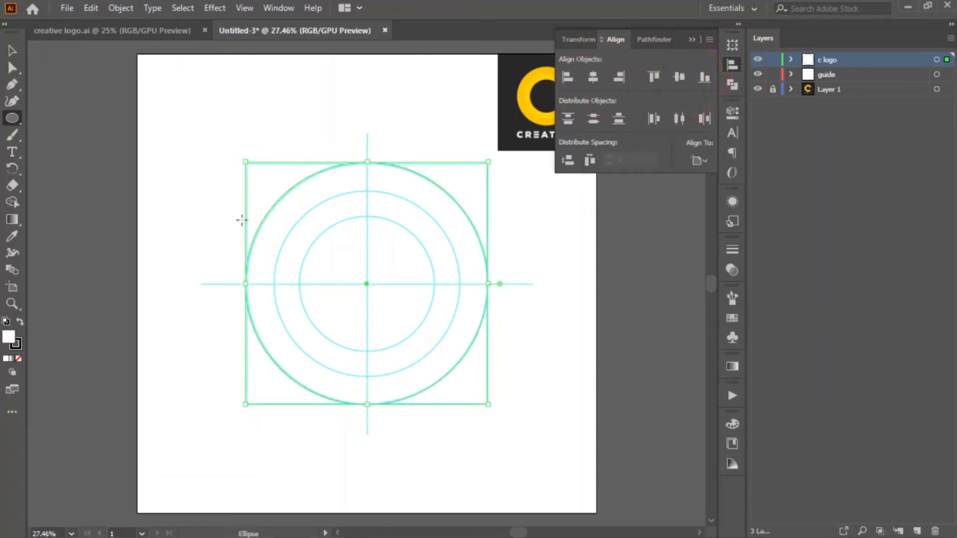
key("v")
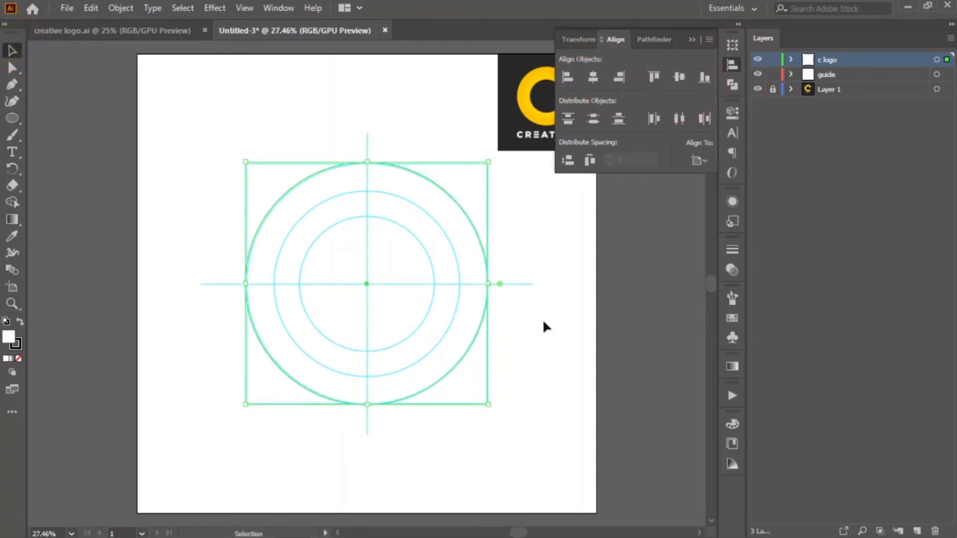
Scale the outer circle down slightly about its center so it fits the outer guide circle more closely
left_click(544, 326)
key("z")
double_click(387, 260)
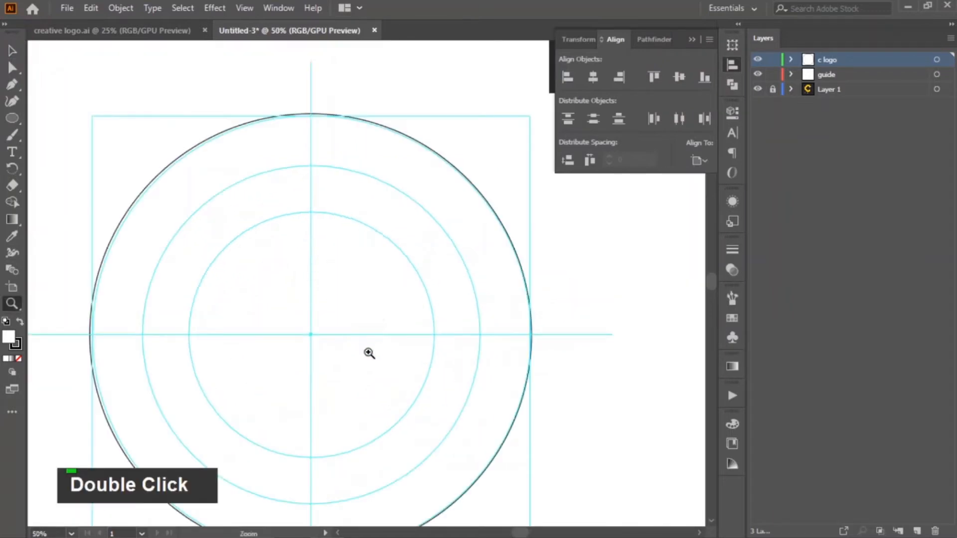
key("space")
left_click_drag(369, 353, 395, 297)
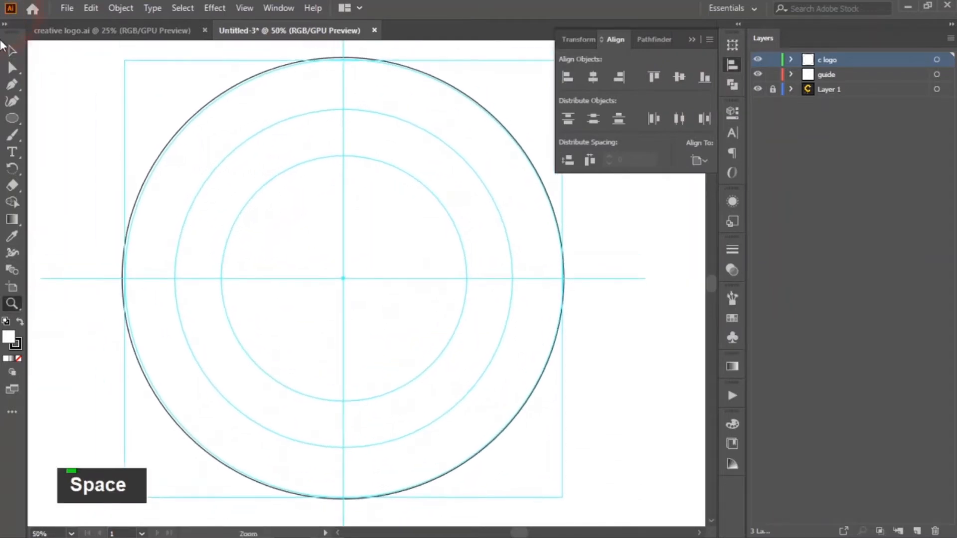
left_click(12, 49)
left_click(126, 328)
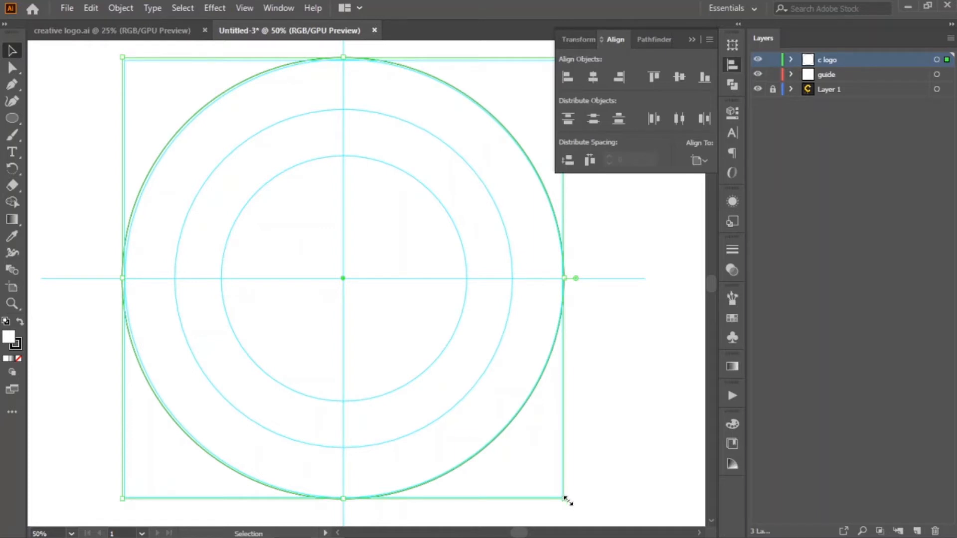
key("shift")
key("alt")
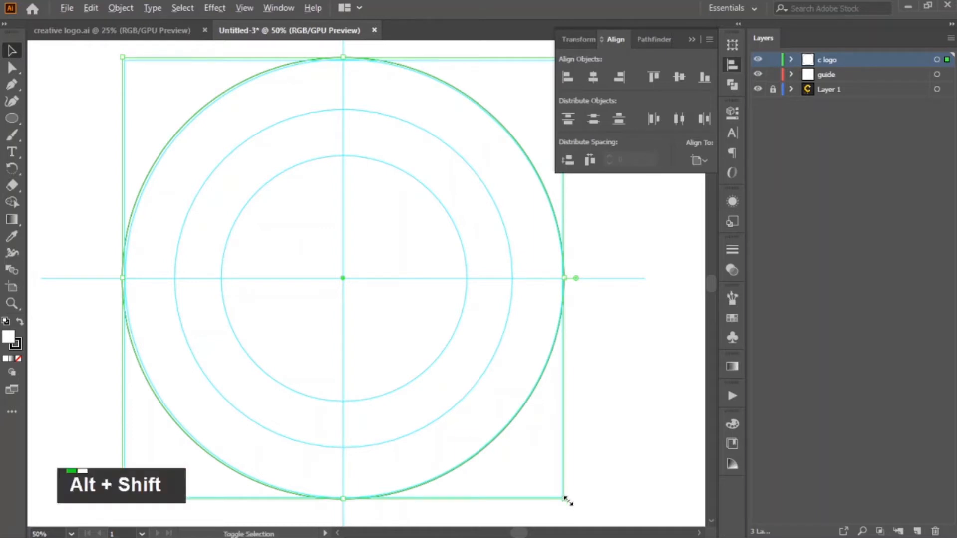
mouse_move(568, 501)
left_mouse_down()
mouse_move(557, 496)
mouse_move(566, 498)
left_mouse_up()
left_click(626, 387)
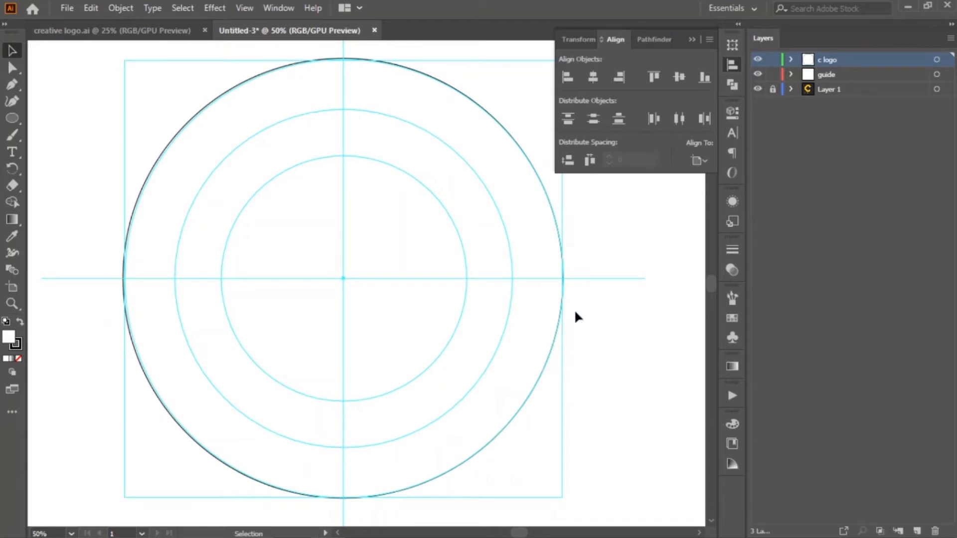
Fine-tune the outer circle's size against the outer guide circle and close the Align panel
left_click(125, 248)
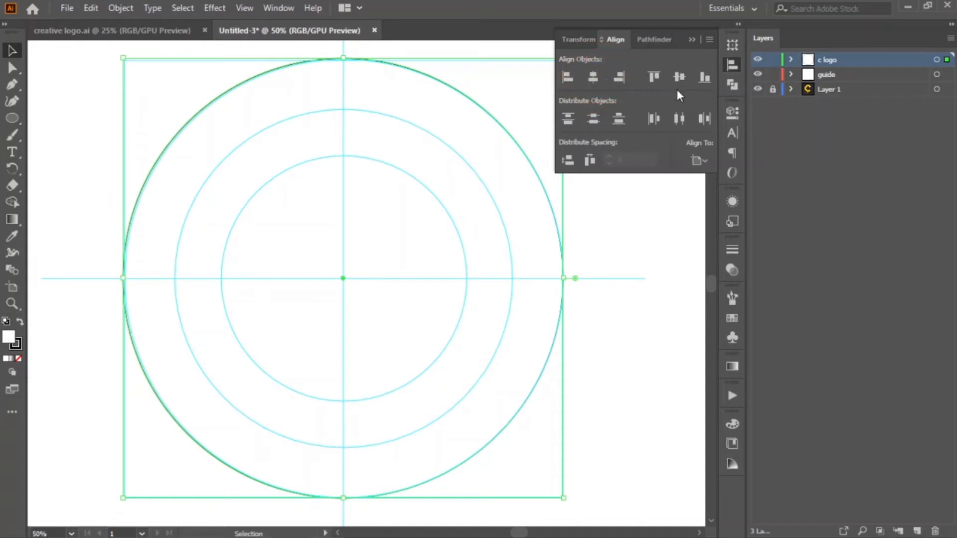
left_click(629, 299)
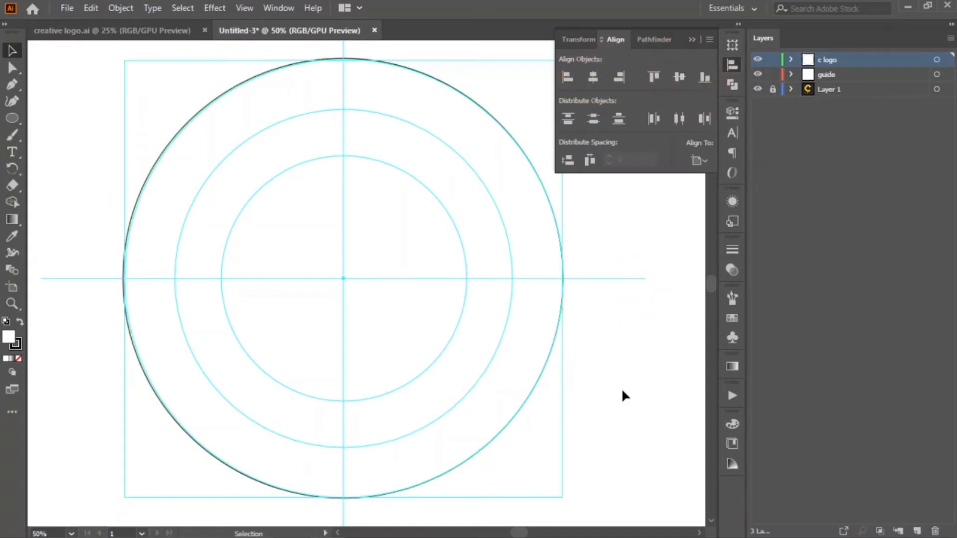
left_click(126, 316)
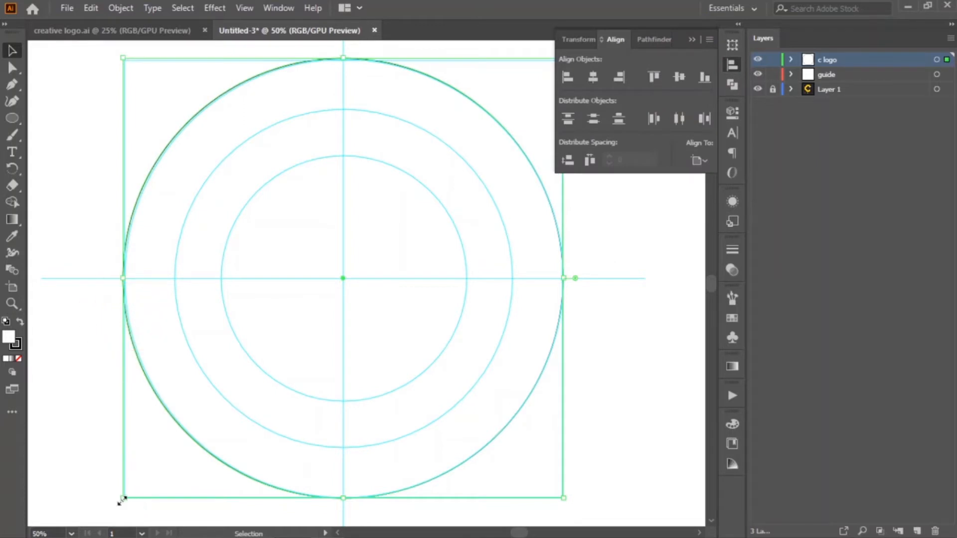
left_click_drag(122, 500, 122, 498)
left_click(89, 335)
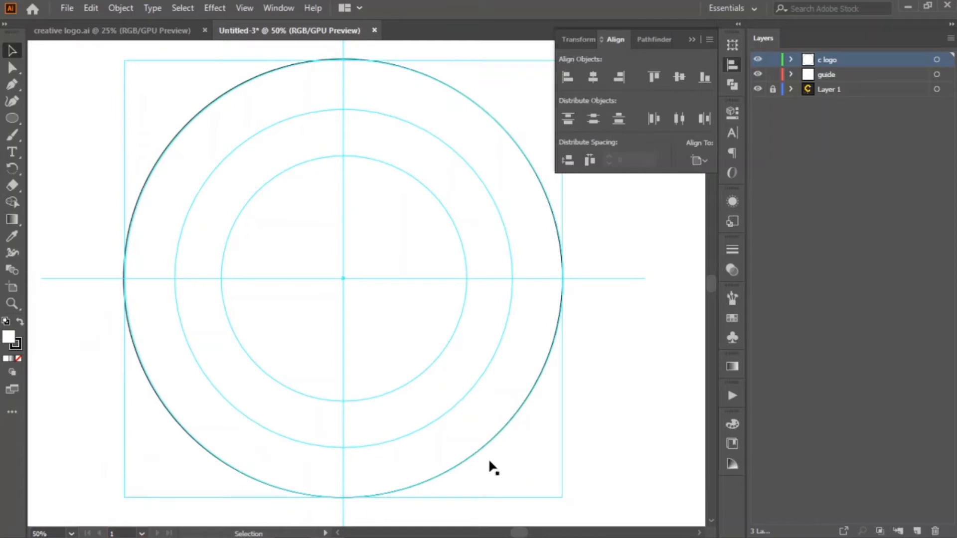
left_click(691, 39)
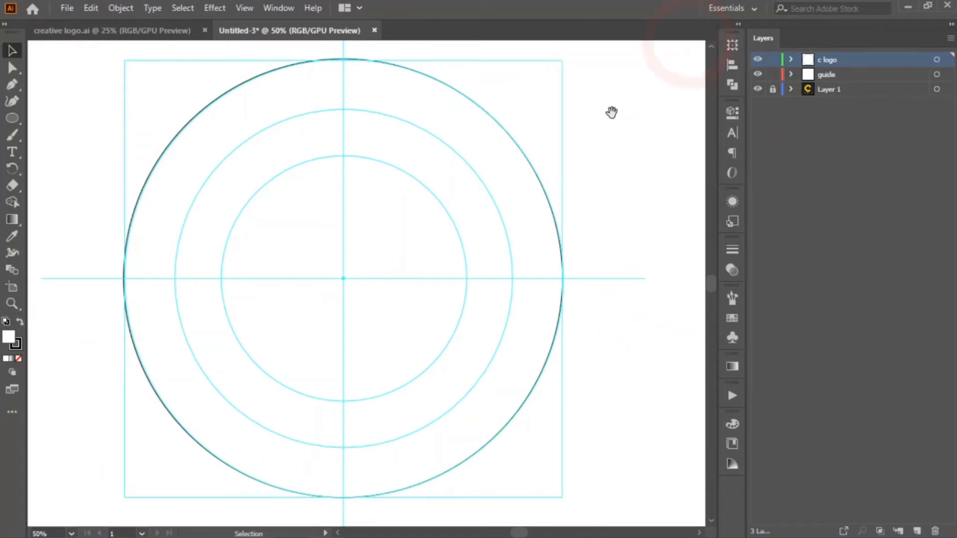
Duplicate the circle within the c logo layer and scale the copy down about its center to the inner guide circle
left_click_drag(610, 111, 427, 358)
left_click(405, 195)
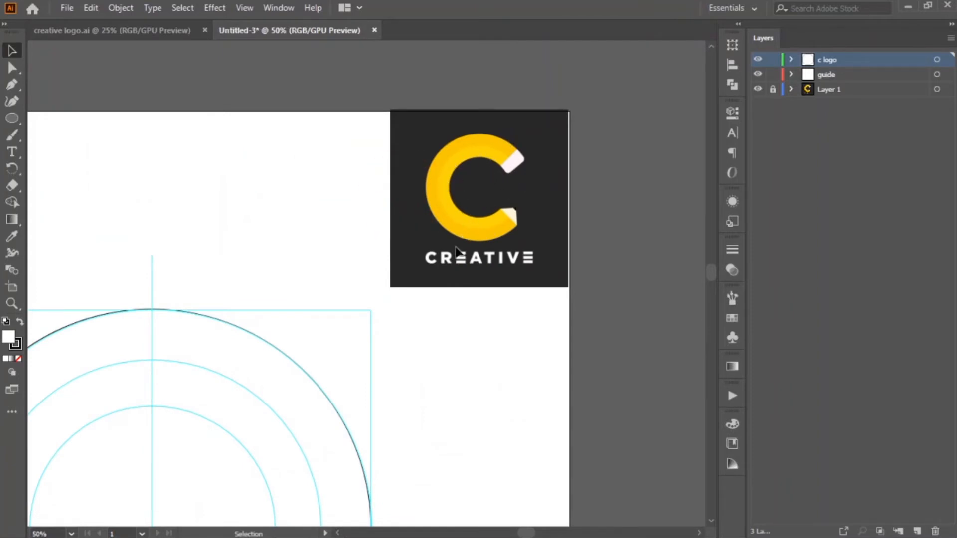
left_click_drag(276, 365, 460, 113)
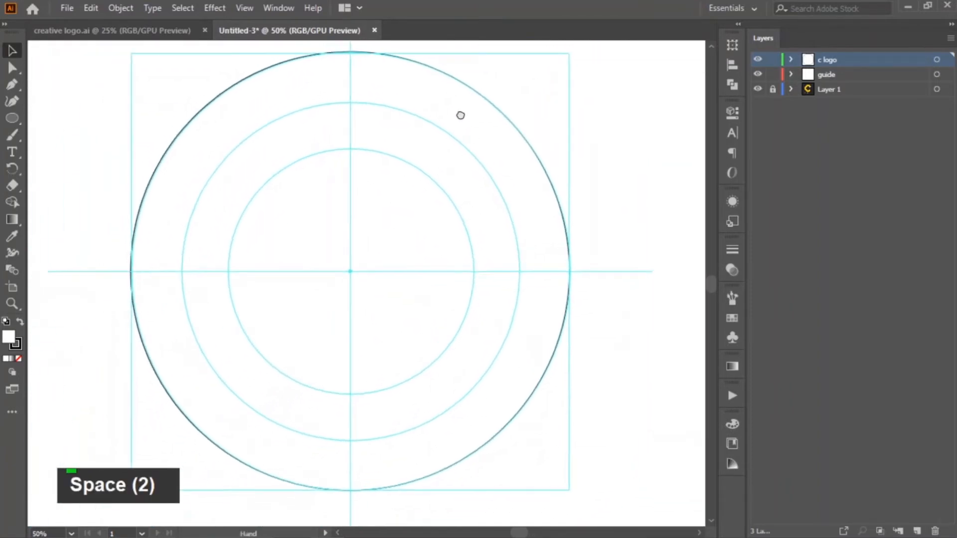
left_click(790, 60)
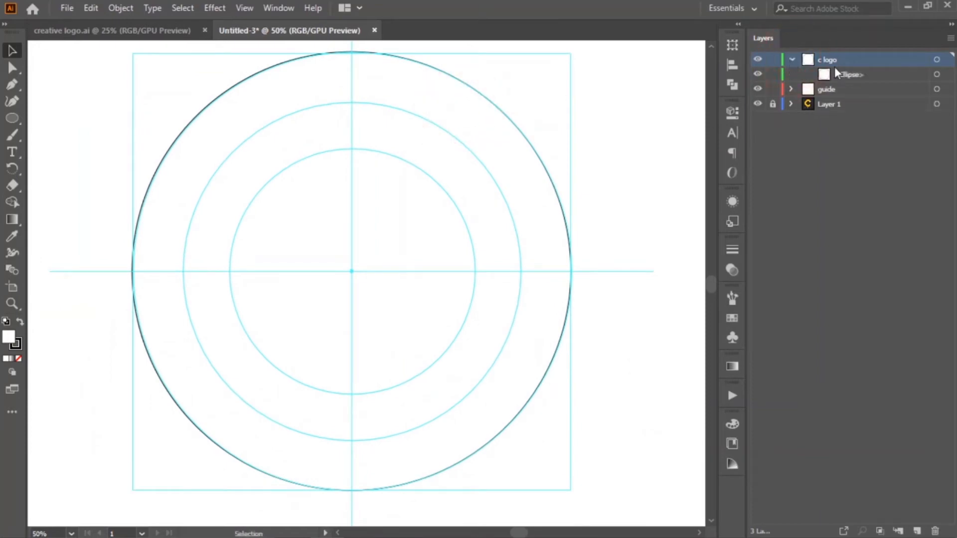
left_click(936, 75)
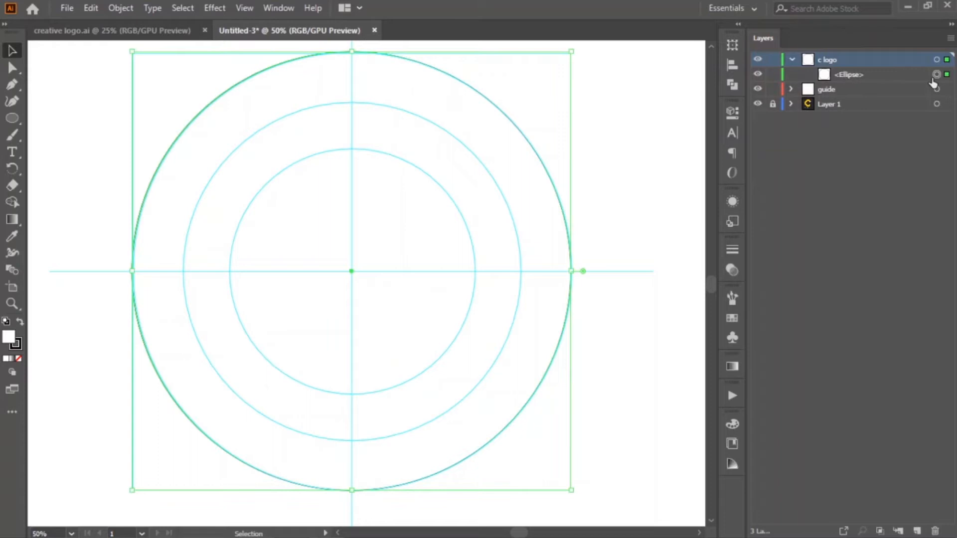
left_click(868, 71)
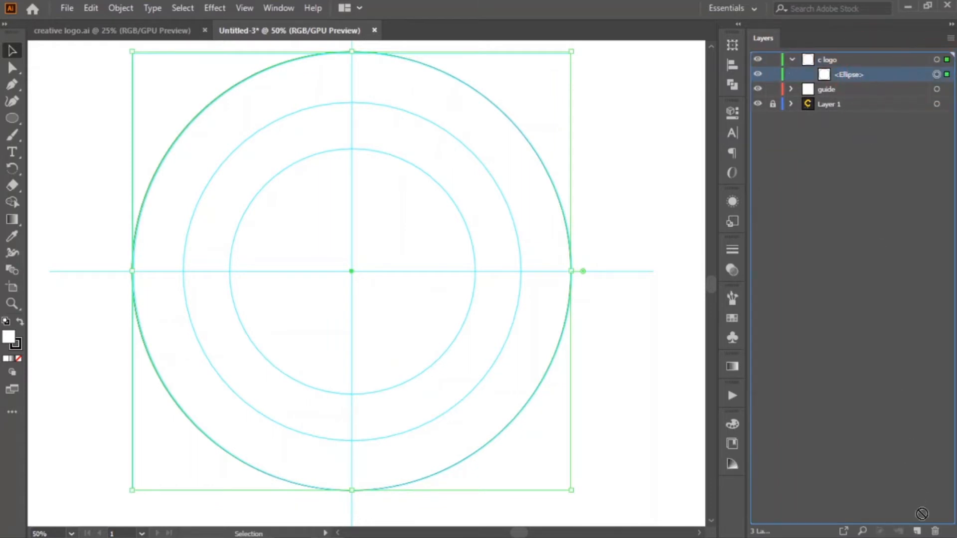
left_click_drag(919, 530, 917, 530)
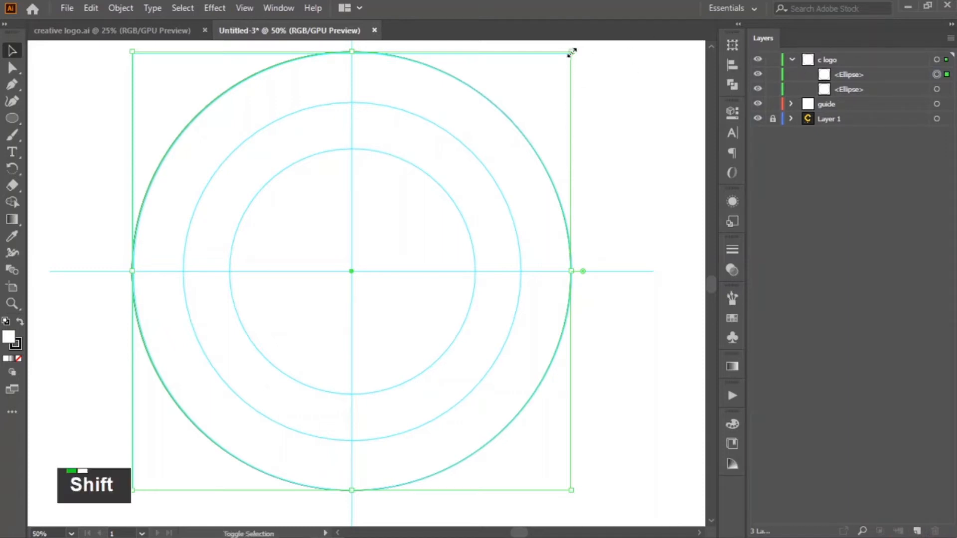
left_click_drag(572, 51, 476, 135)
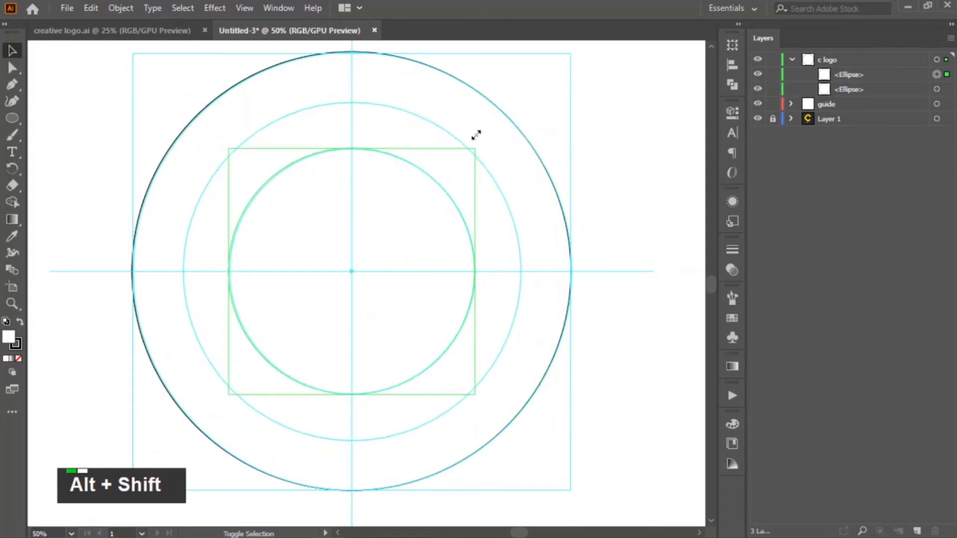
left_click(599, 188)
Duplicate the inner circle and scale the copy up about its center to match the middle guide circle
key("space")
left_click_drag(576, 223, 489, 406)
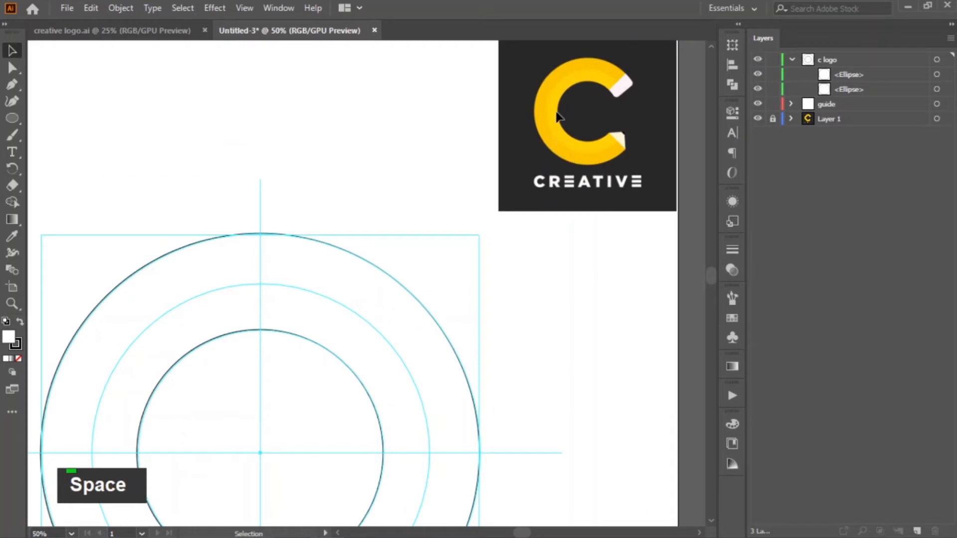
left_click_drag(325, 380, 430, 247)
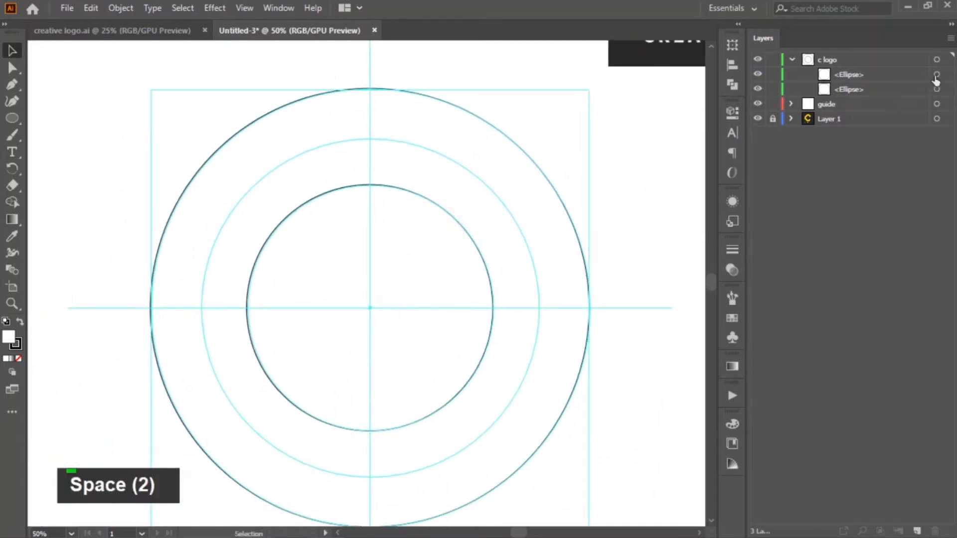
left_click(937, 75)
left_click_drag(870, 72, 918, 531)
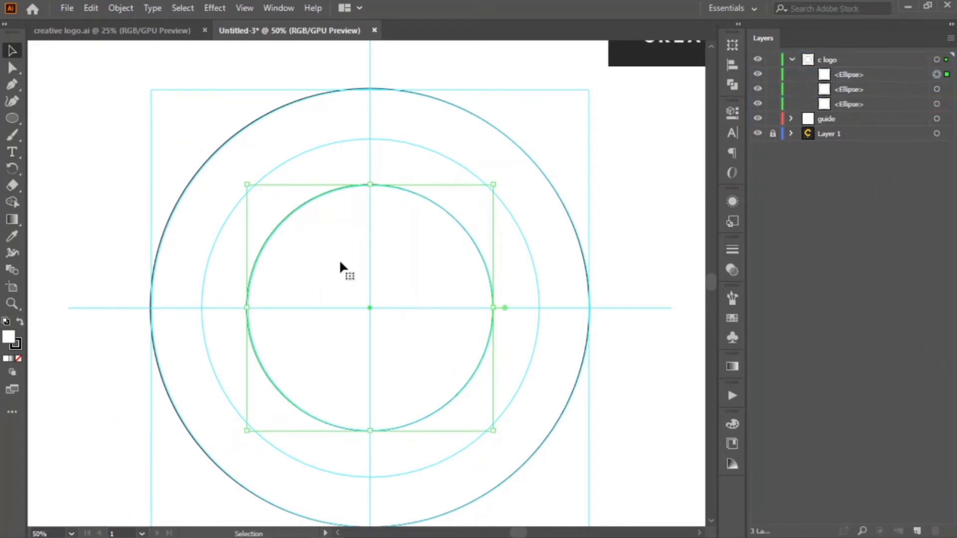
scroll(339, 258, "down", 1)
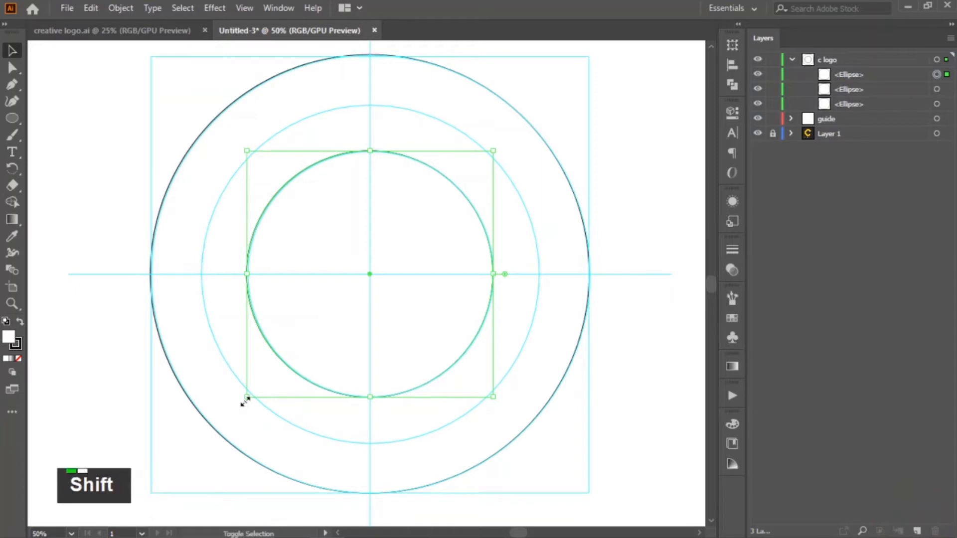
left_click_drag(245, 401, 202, 447)
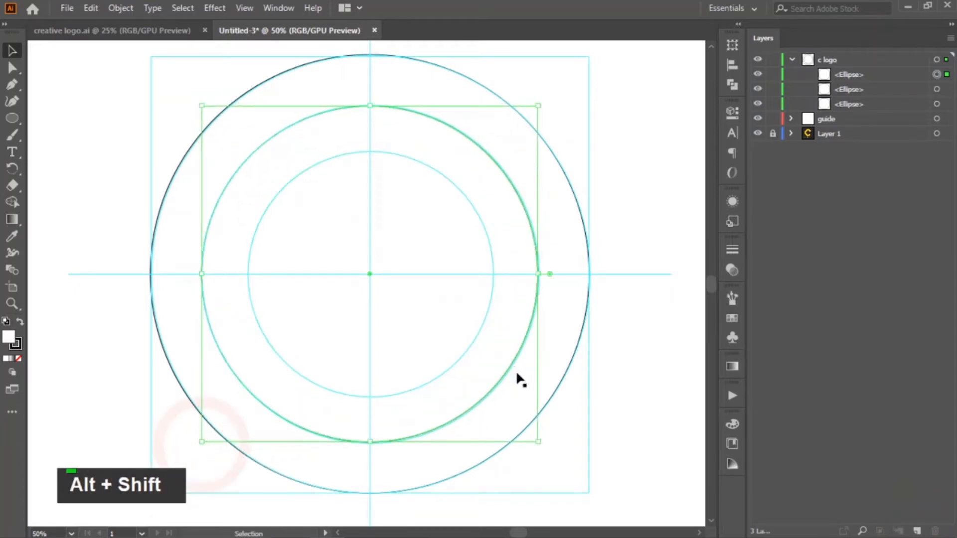
left_click(600, 374)
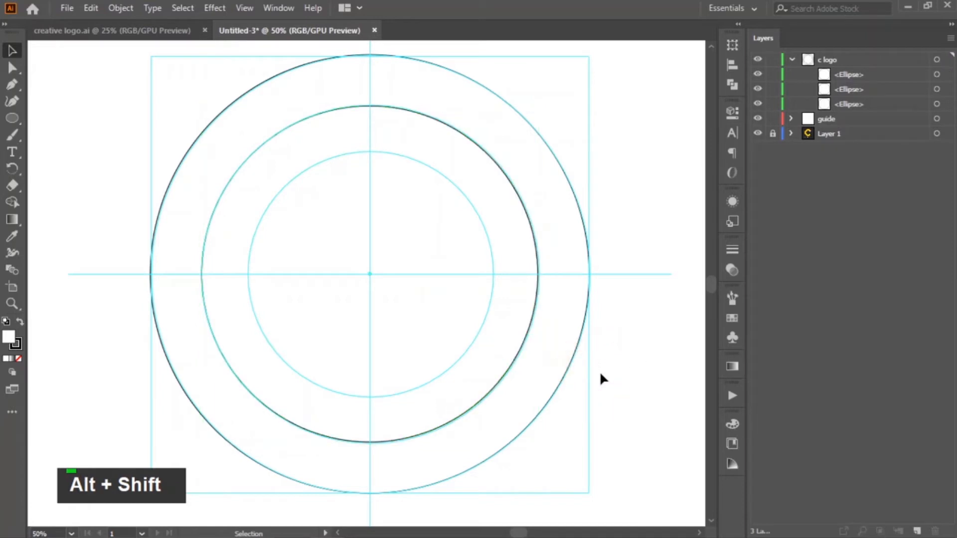
Set the fill of all three circles on the c logo layer to None
left_click(937, 88)
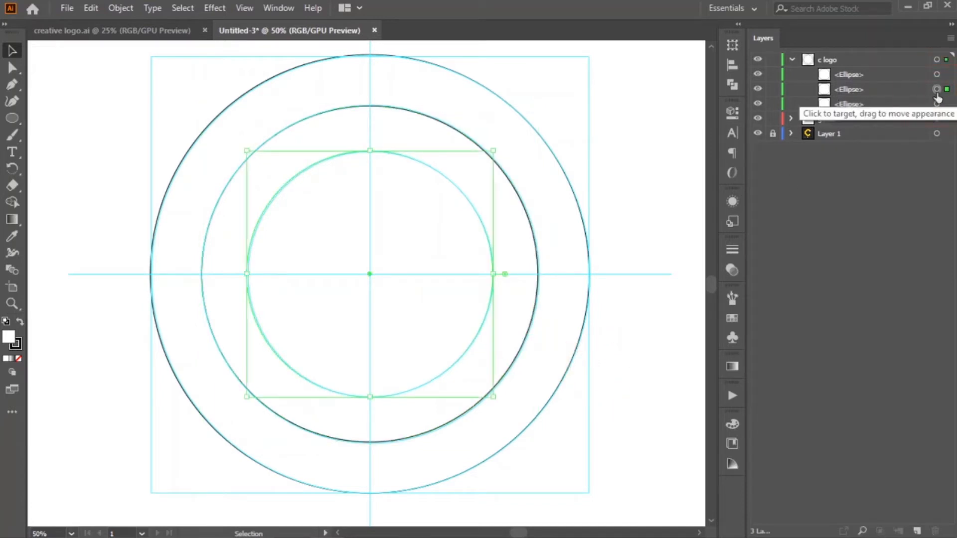
left_click(606, 318)
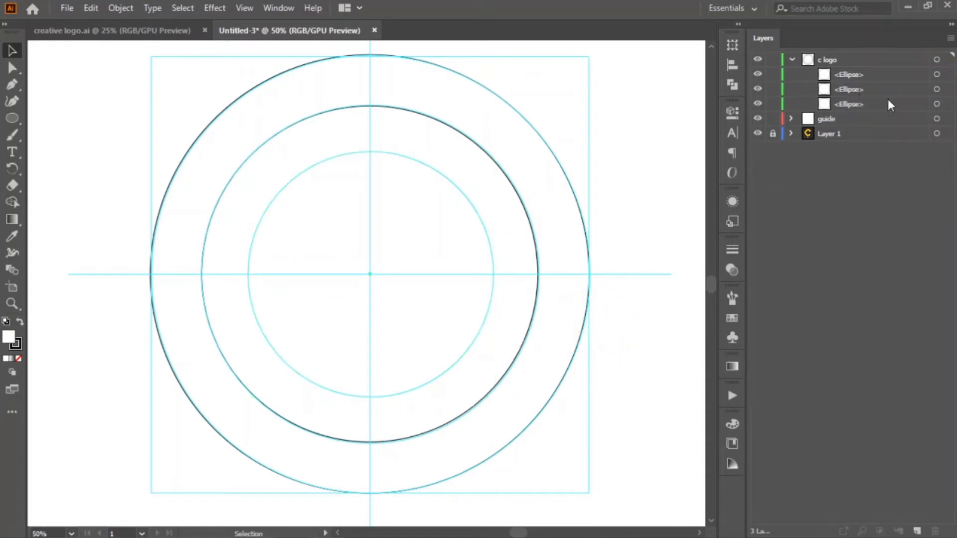
left_click(936, 88)
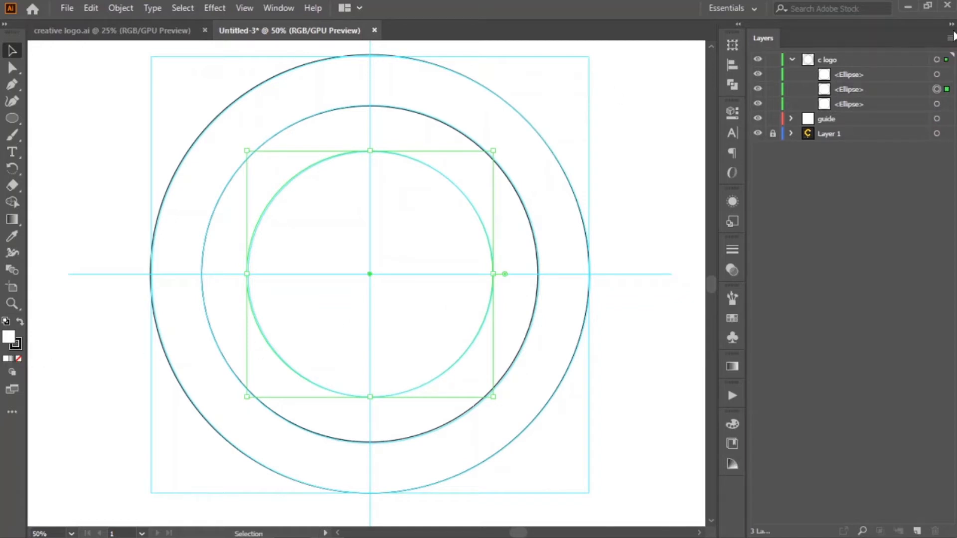
left_click(937, 61)
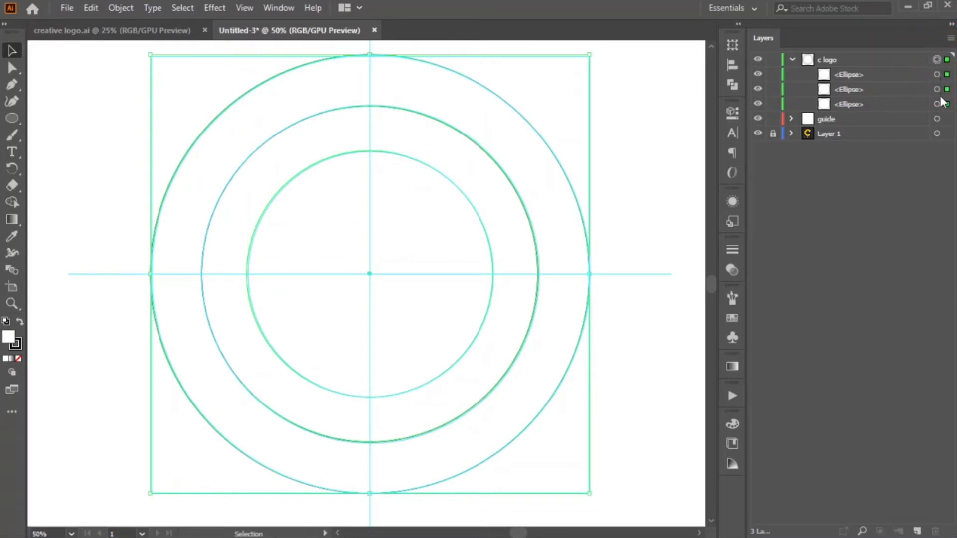
left_click(18, 358)
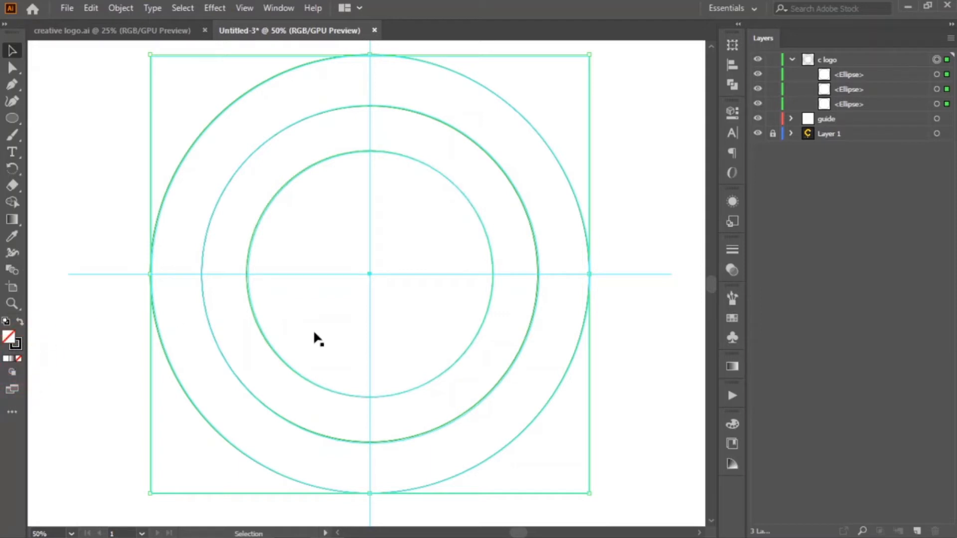
left_click(598, 352)
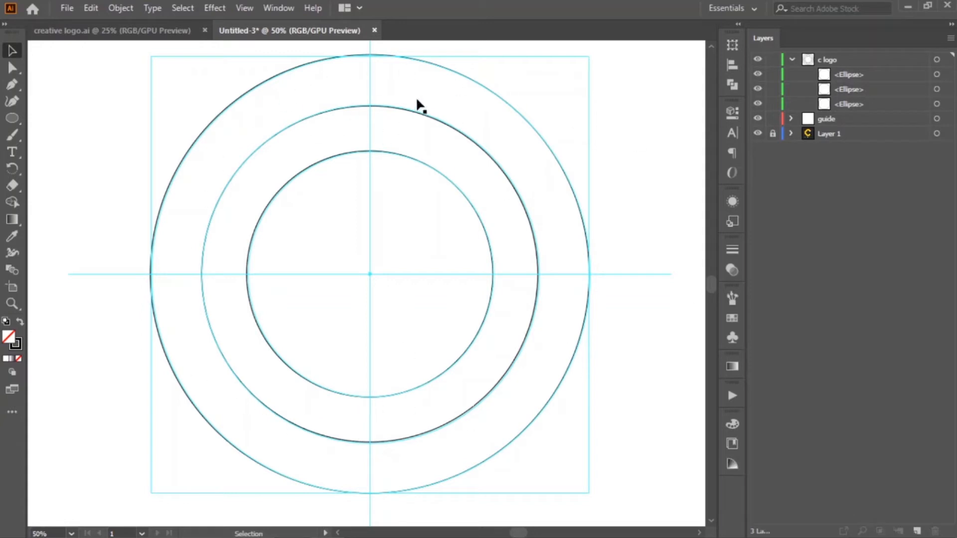
Draw a V-shaped Pen path from the guide square's top-right corner through the circles' center to its bottom-right corner
left_click_drag(626, 148, 550, 314)
left_click_drag(643, 163, 643, 171)
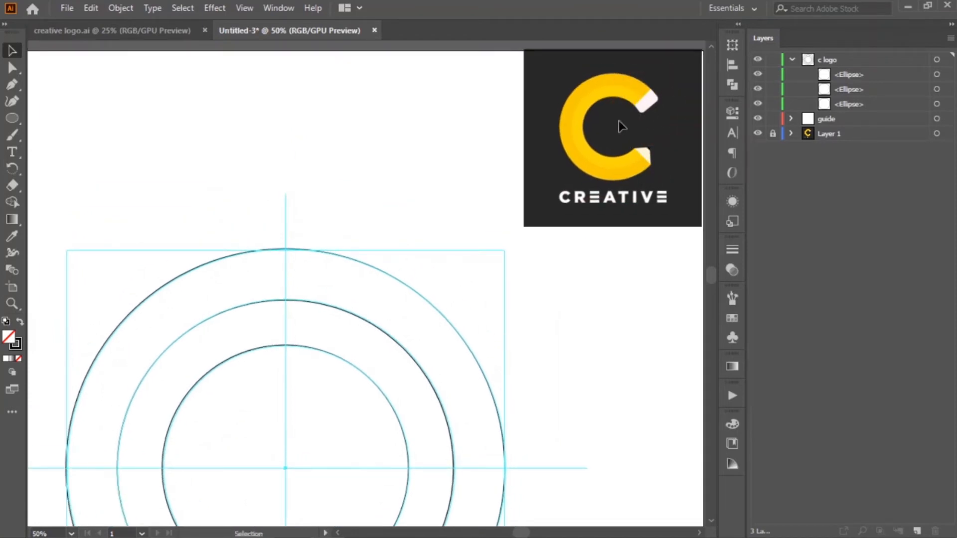
left_click_drag(288, 424, 335, 254)
left_click(281, 238)
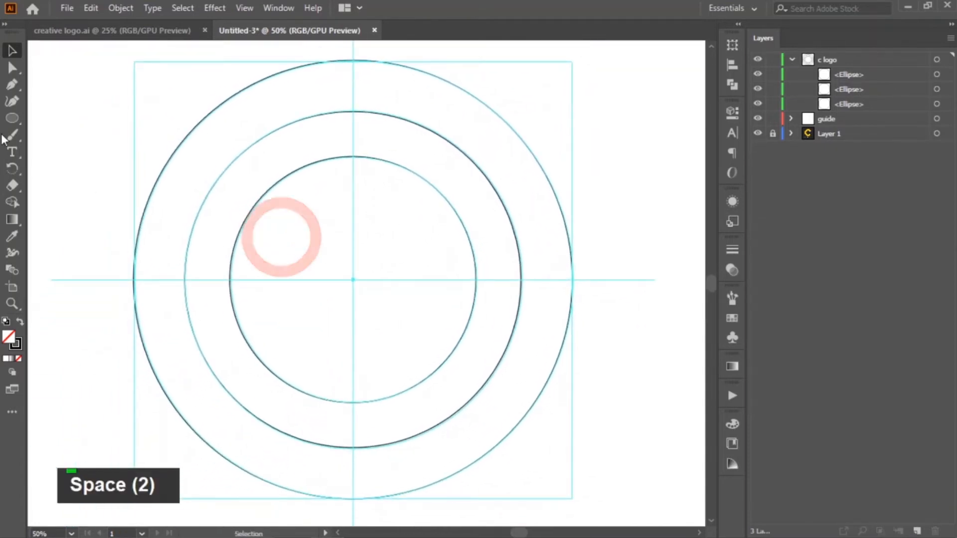
left_click(16, 86)
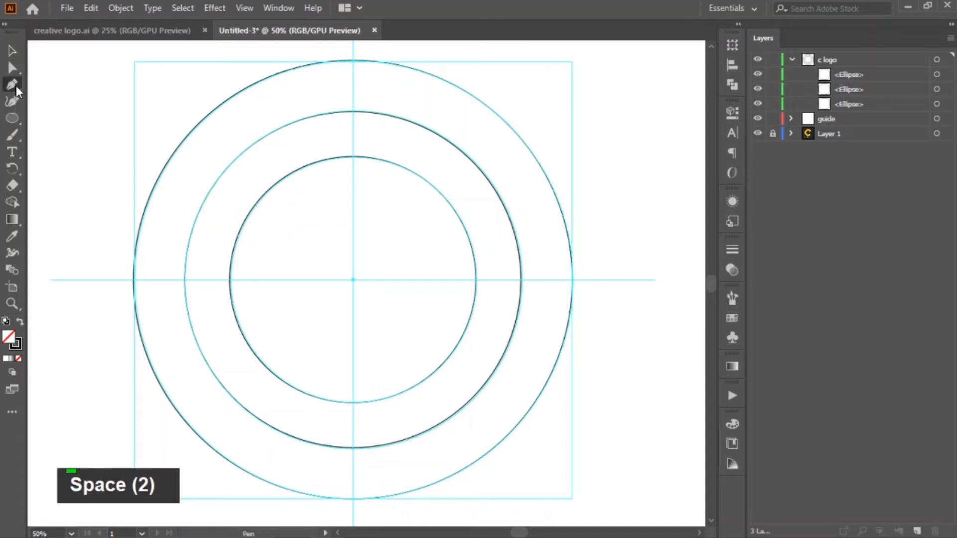
left_click(571, 62)
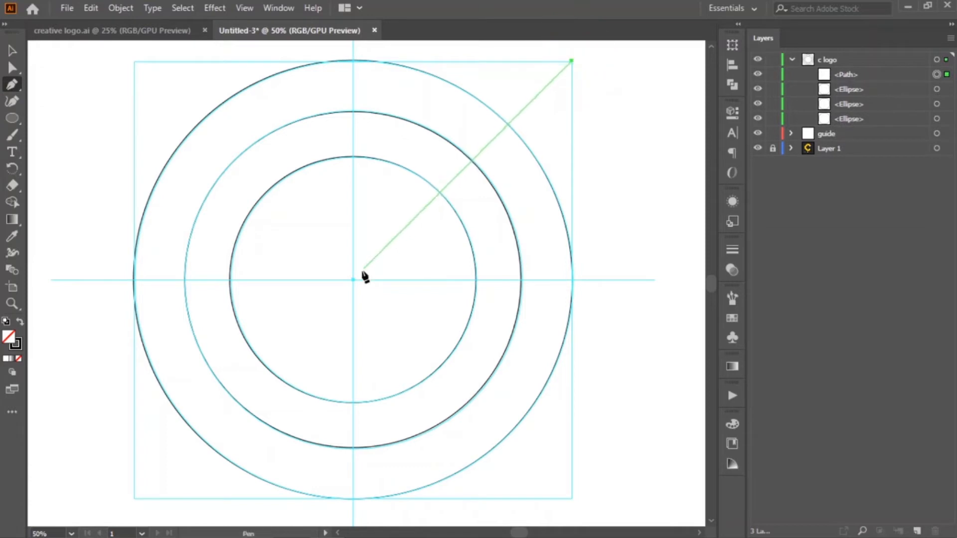
left_click(353, 279)
left_click(353, 280)
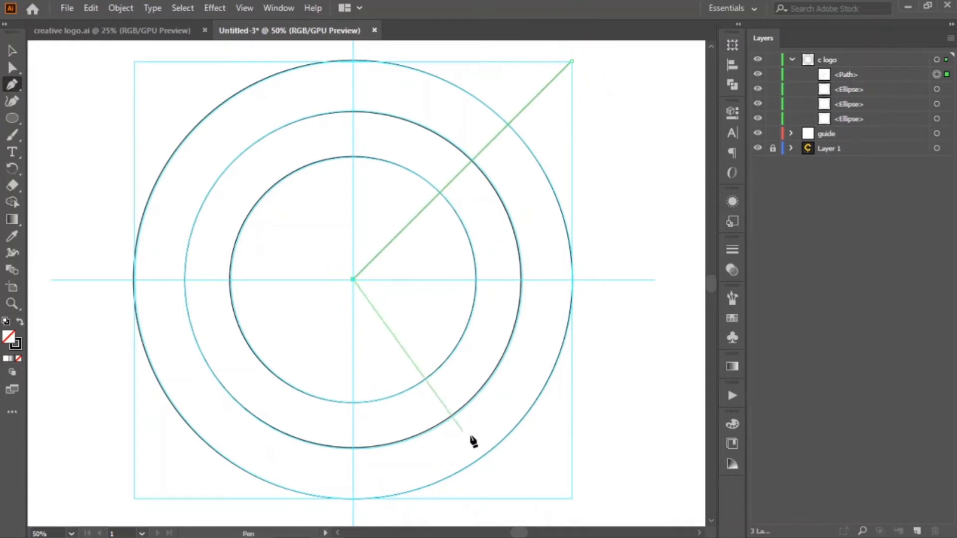
left_click(572, 497)
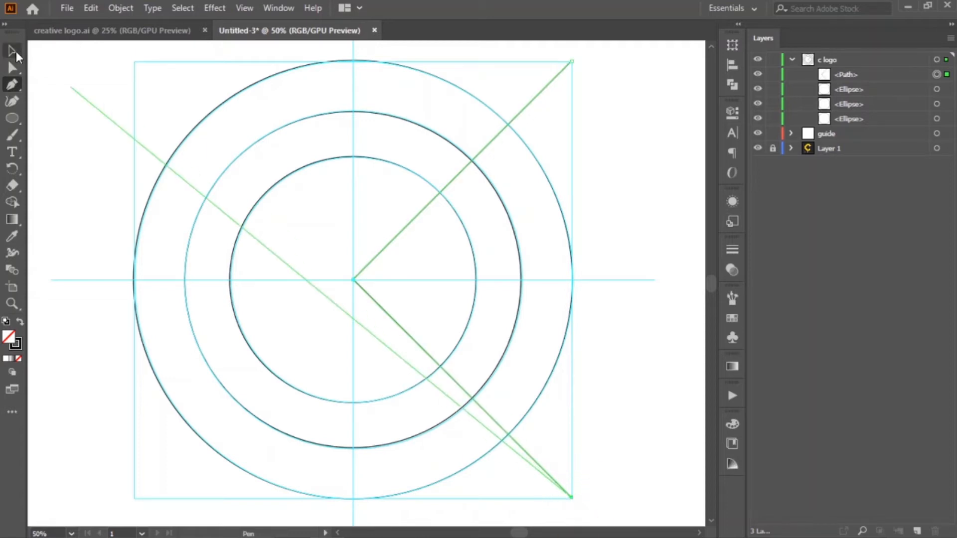
Use Shape Builder on all c logo paths to remove the ring segments between the V lines and the entire inner circle area
left_click(13, 51)
left_click(506, 265)
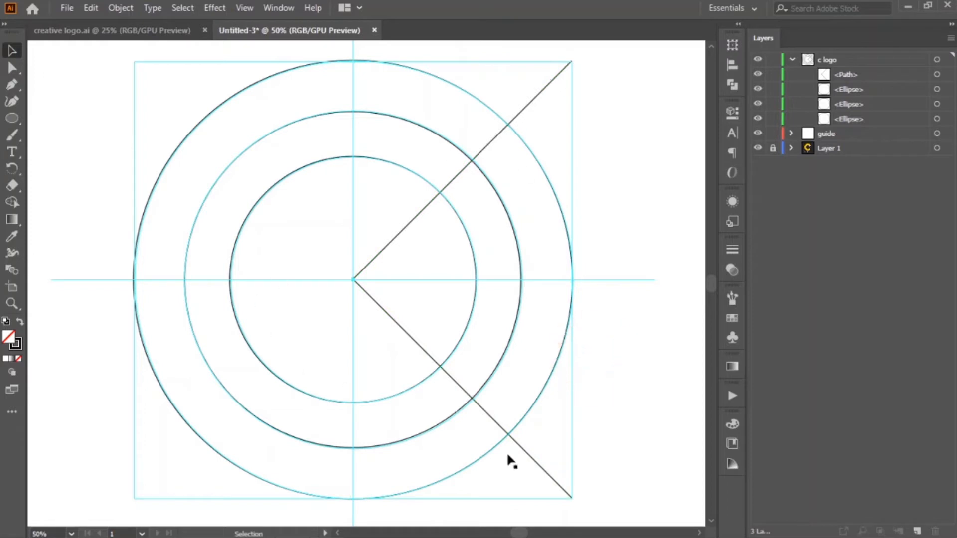
left_click(937, 60)
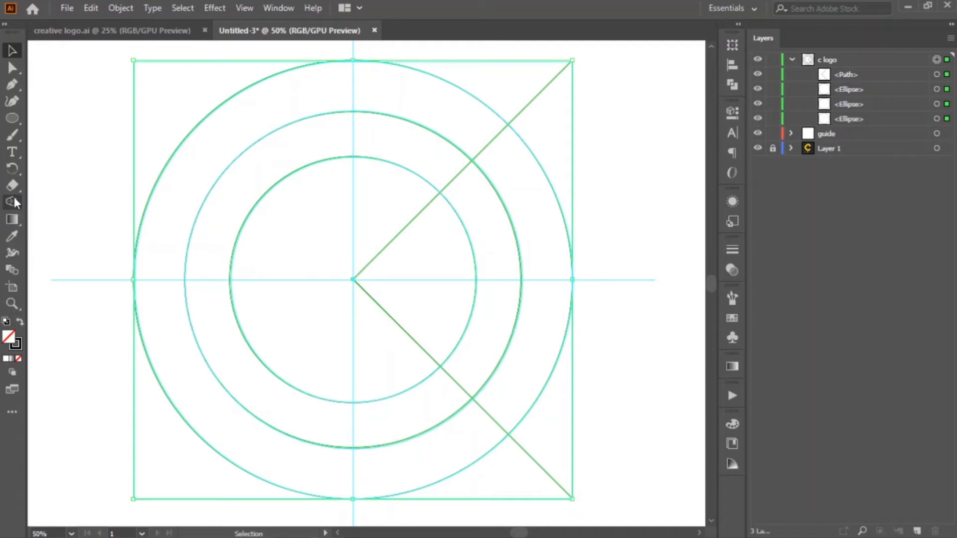
key("shift+m")
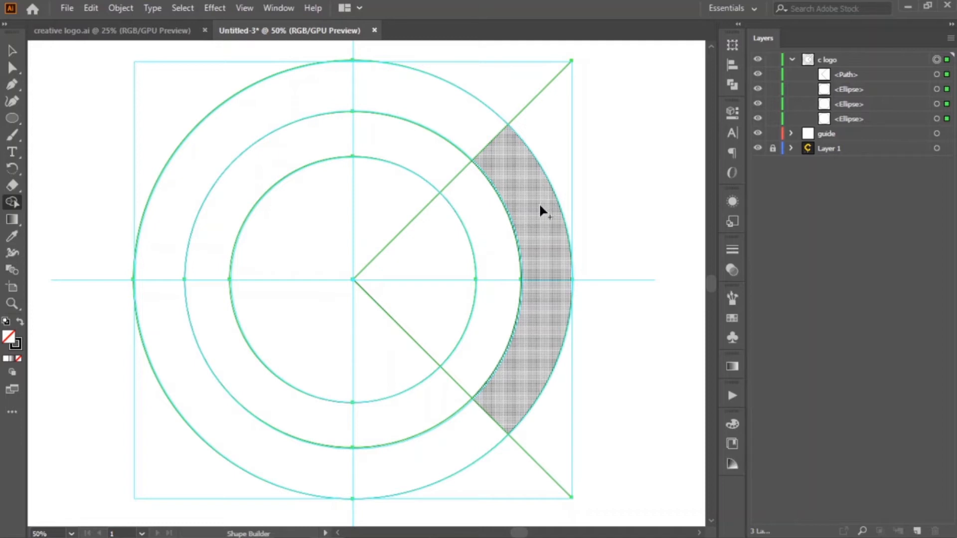
key("alt")
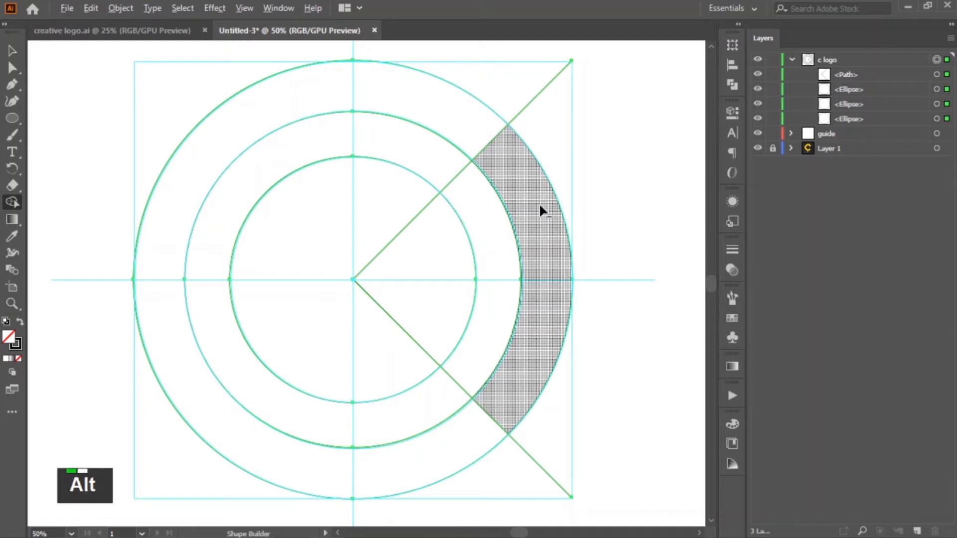
left_click(539, 202, "alt")
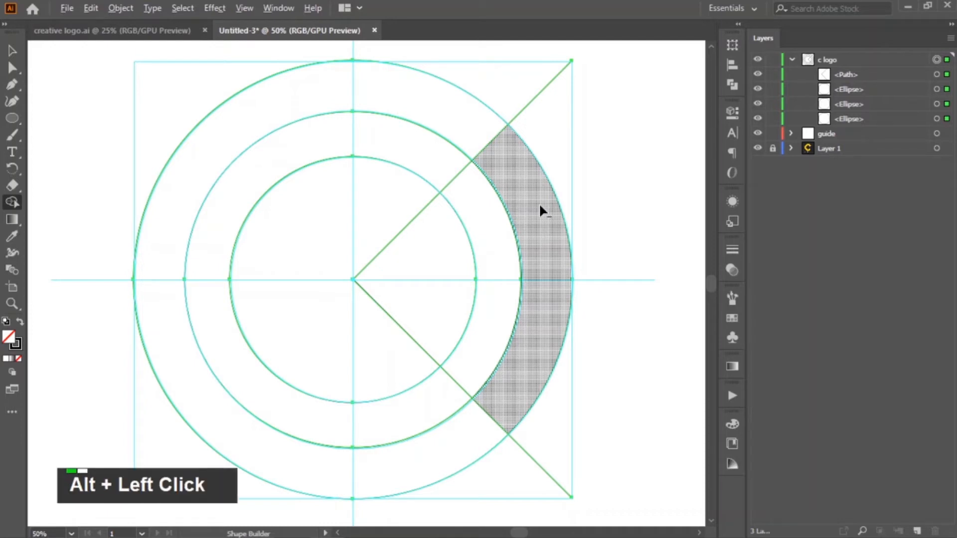
left_click(500, 241, "alt")
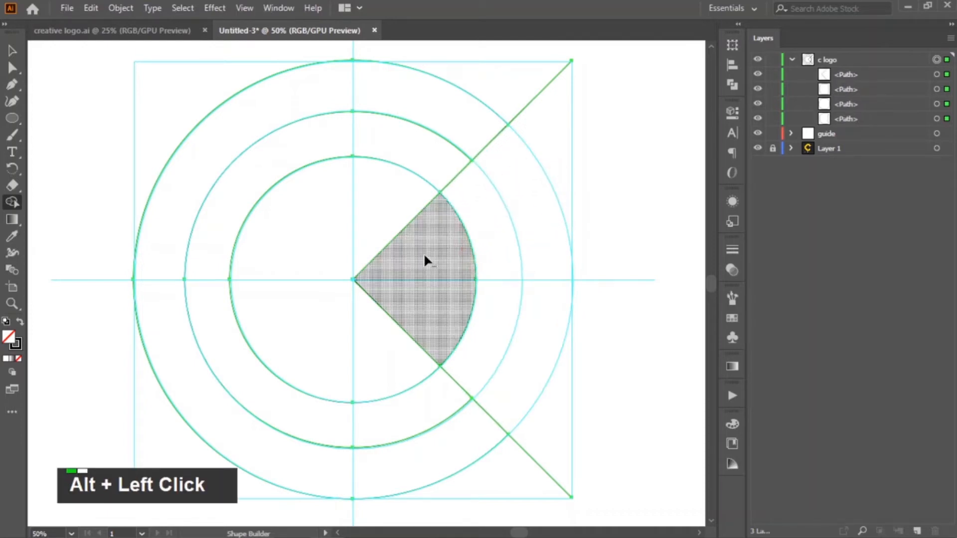
left_click(424, 254, "alt")
left_click(309, 271, "alt")
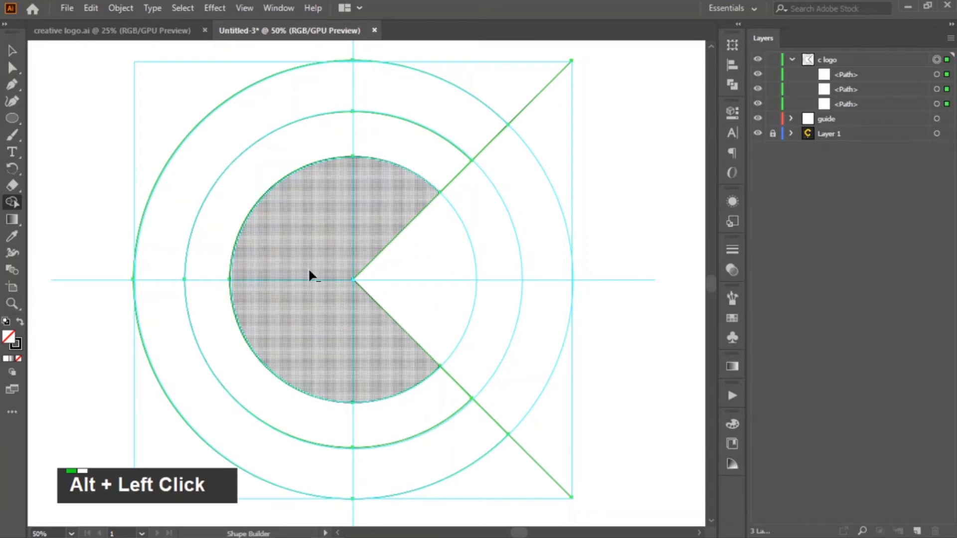
Delete the leftover V-shaped cutting path, keeping the two C-shaped bands
left_click(12, 50)
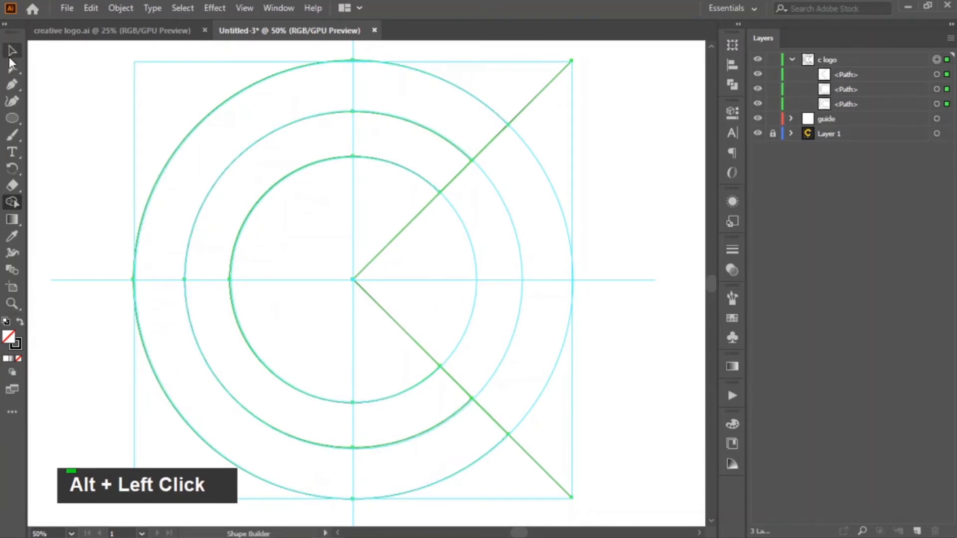
left_click(64, 148)
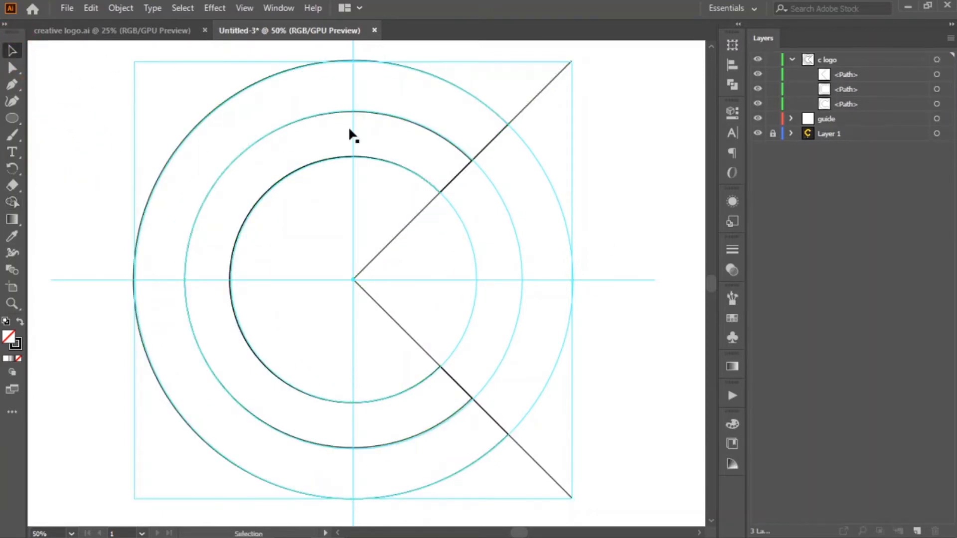
left_click(541, 94)
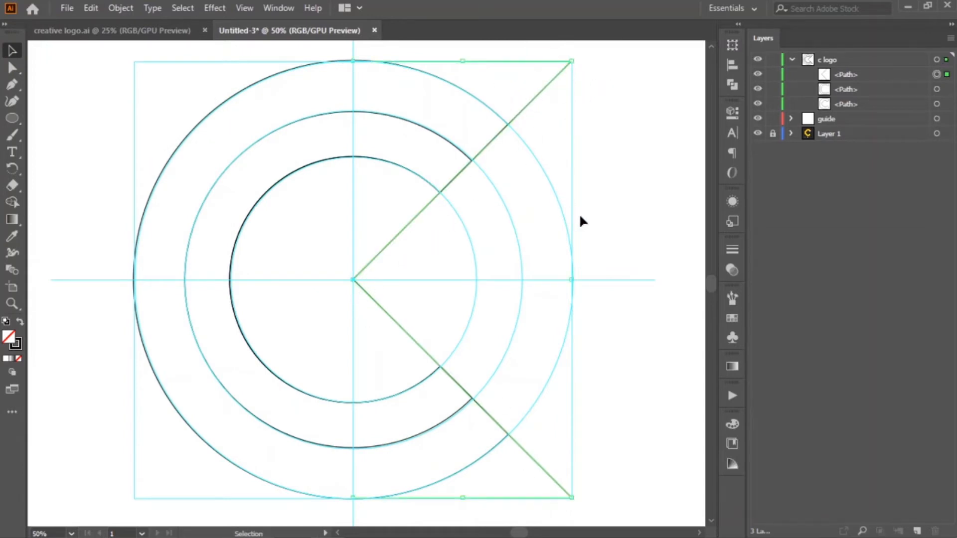
key("Delete")
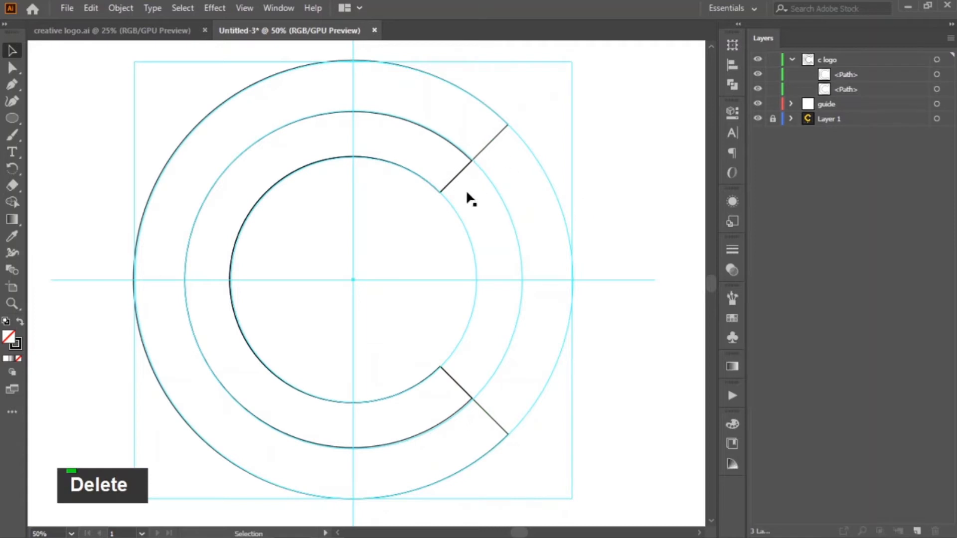
Fill the larger C shape with the darker yellow sampled from the reference logo's outer band using the Eyedropper
scroll(476, 215, "up", 5)
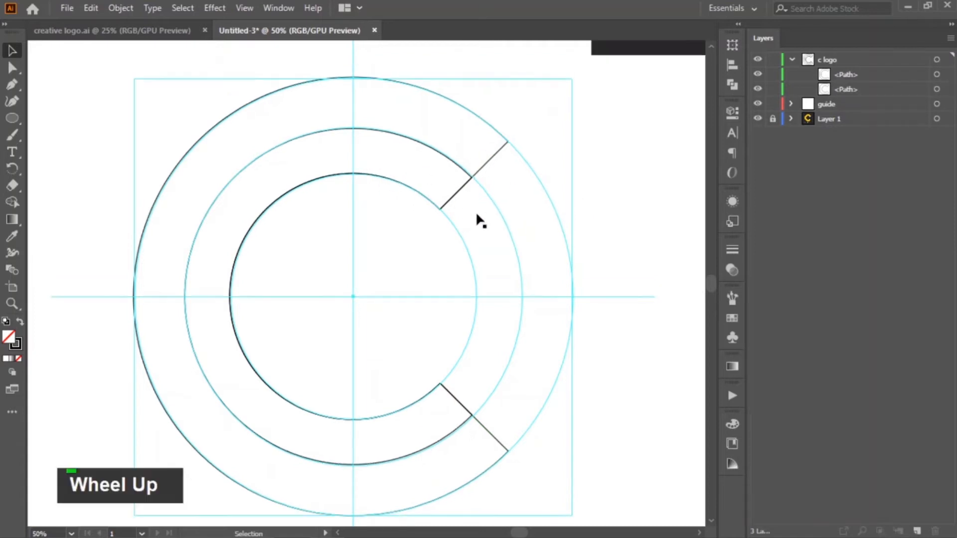
left_click(936, 74)
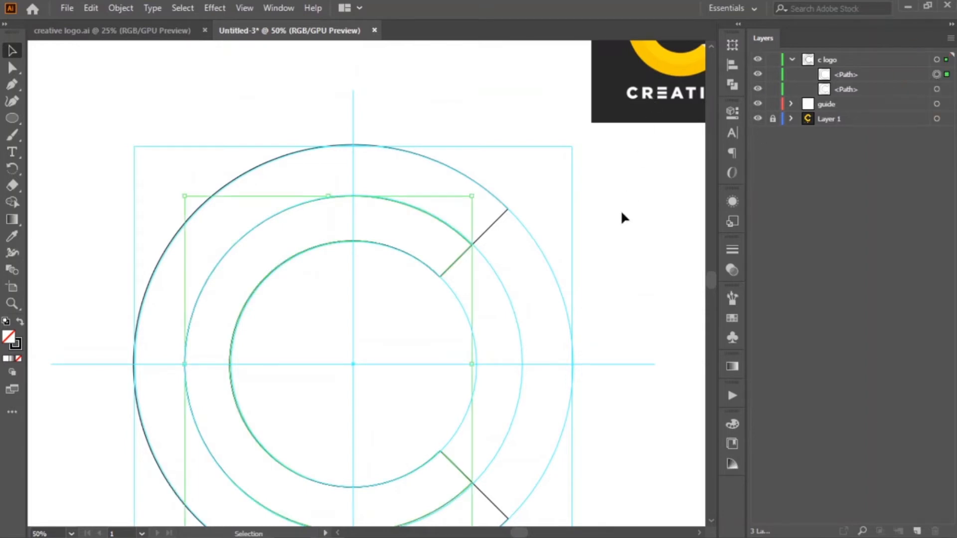
left_click(937, 89)
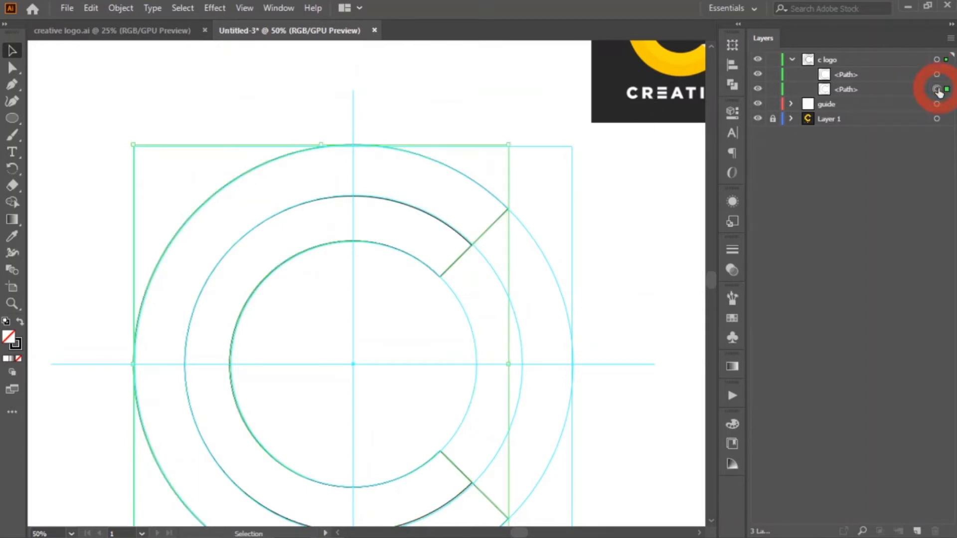
scroll(604, 353, "up", 3)
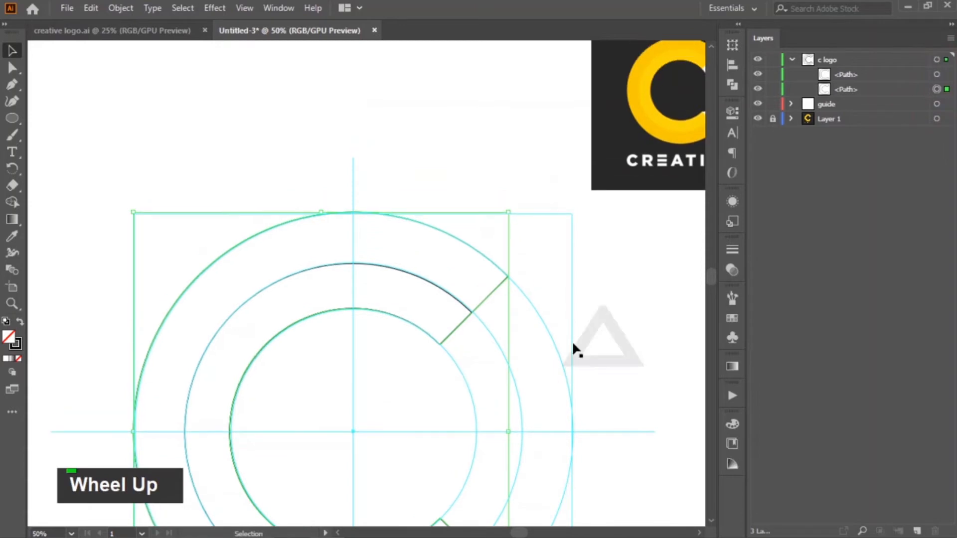
left_click(14, 237)
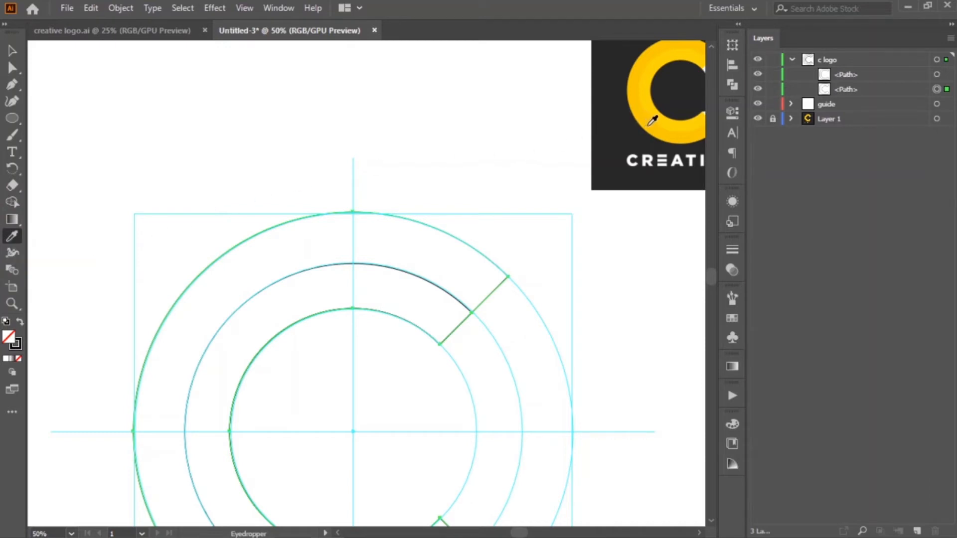
left_click(649, 125)
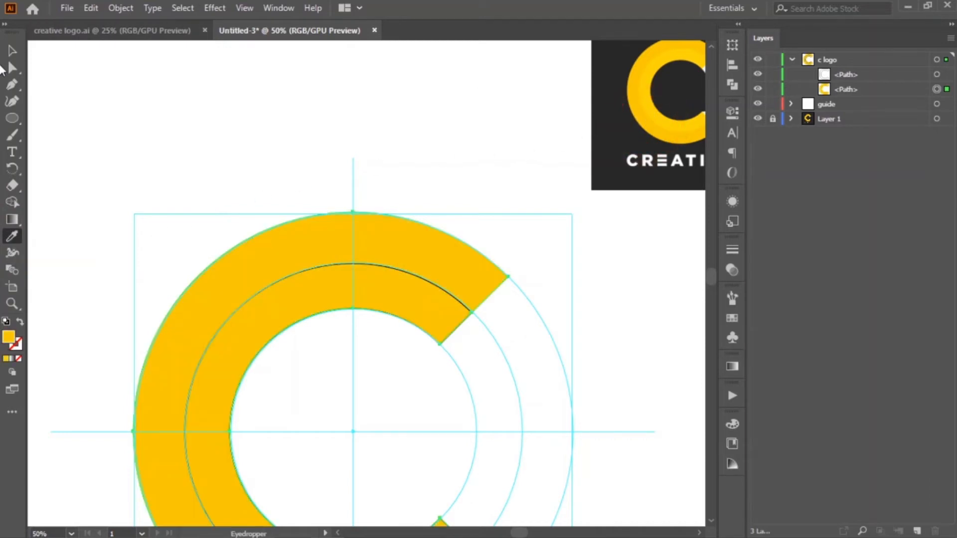
left_click(7, 54)
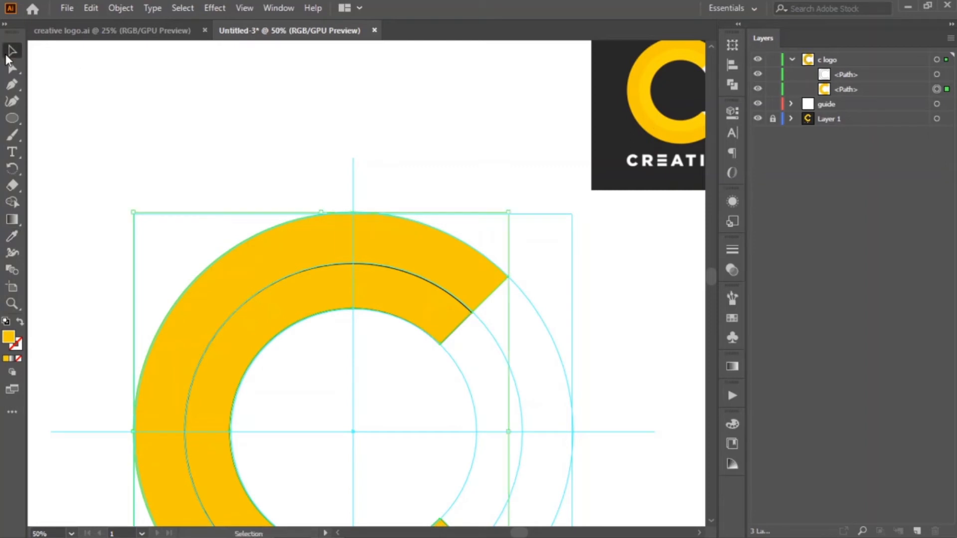
Fill the smaller inner C band with the lighter yellow sampled from the reference logo's inner band
left_click(936, 75)
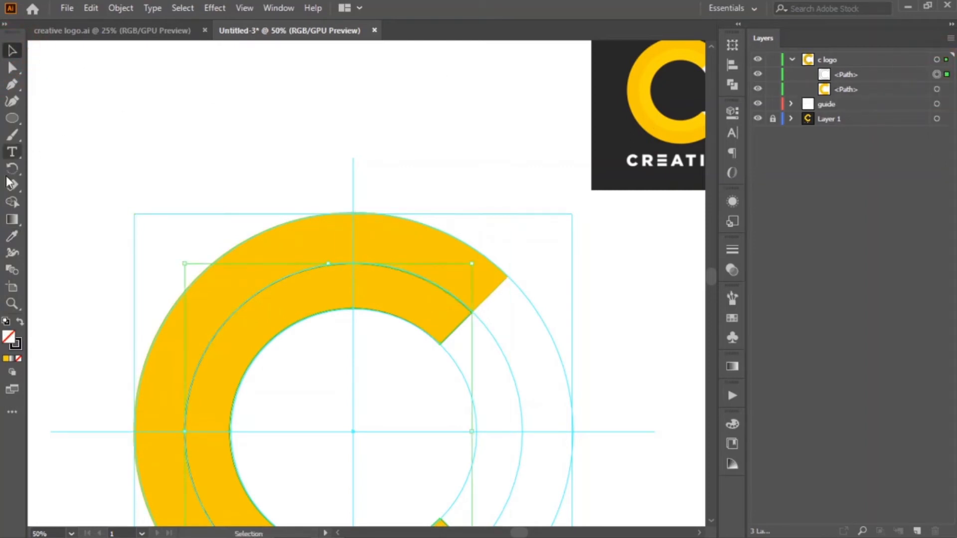
left_click(12, 236)
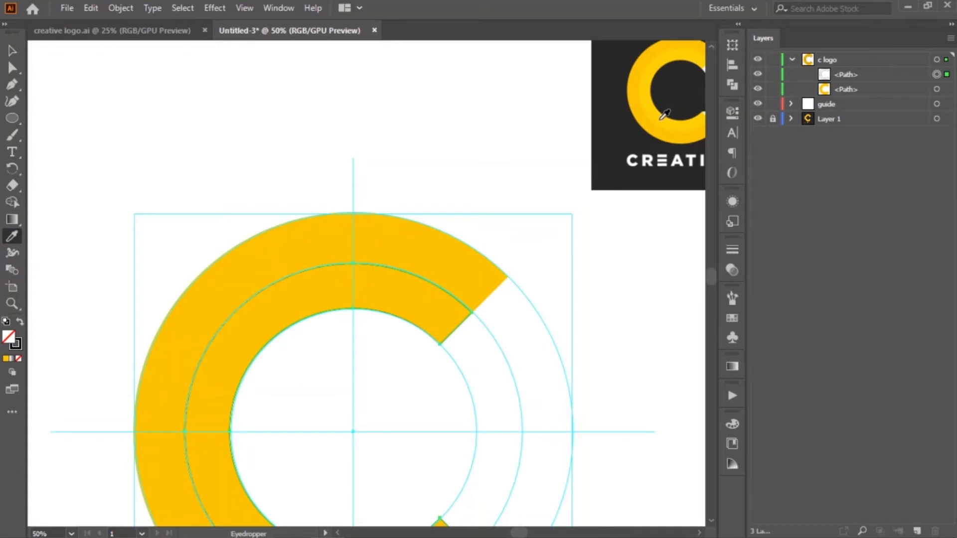
left_click(661, 118)
left_click(8, 52)
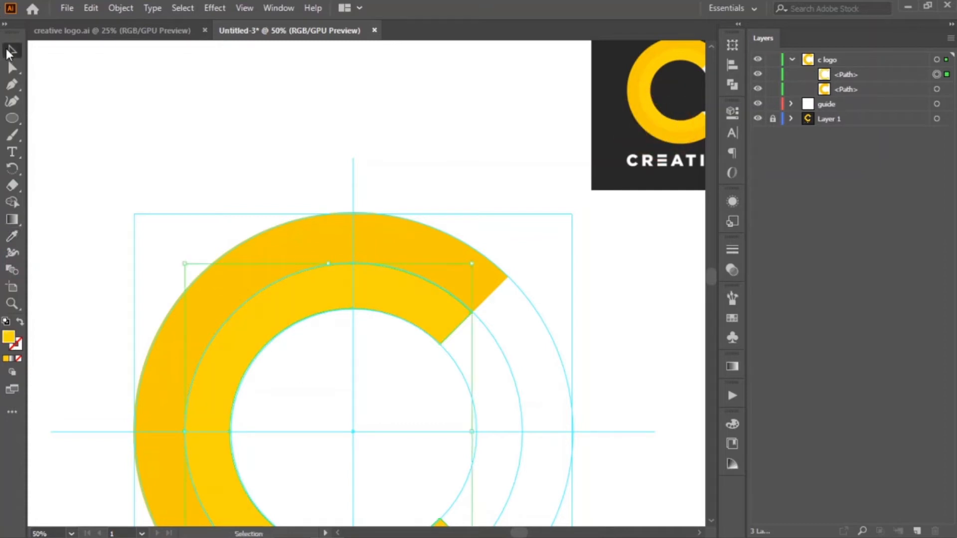
left_click(185, 97)
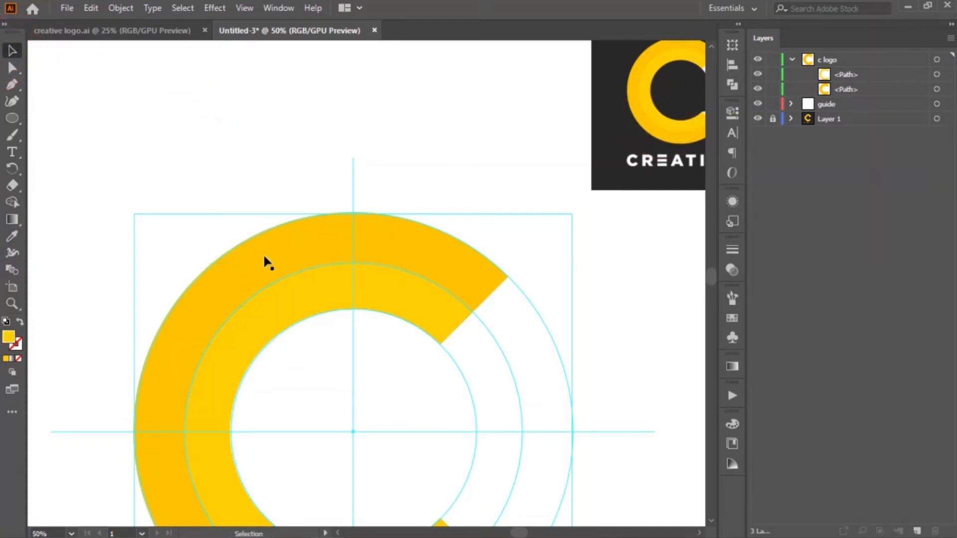
Examine the pencil tip and eraser ends of the reference logo up close, and return to the C shape
key("space")
left_click_drag(580, 373, 525, 294)
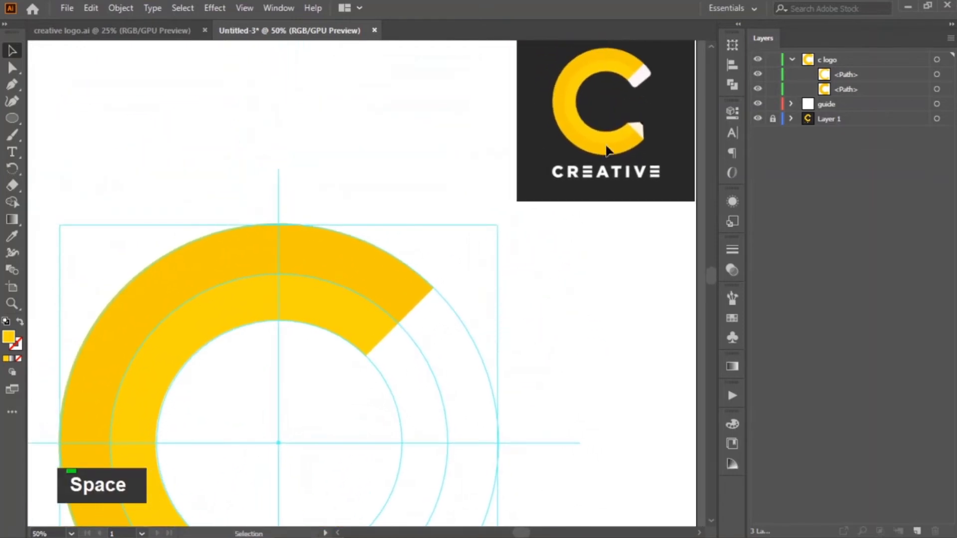
key("z")
left_click(641, 131)
left_click(384, 249)
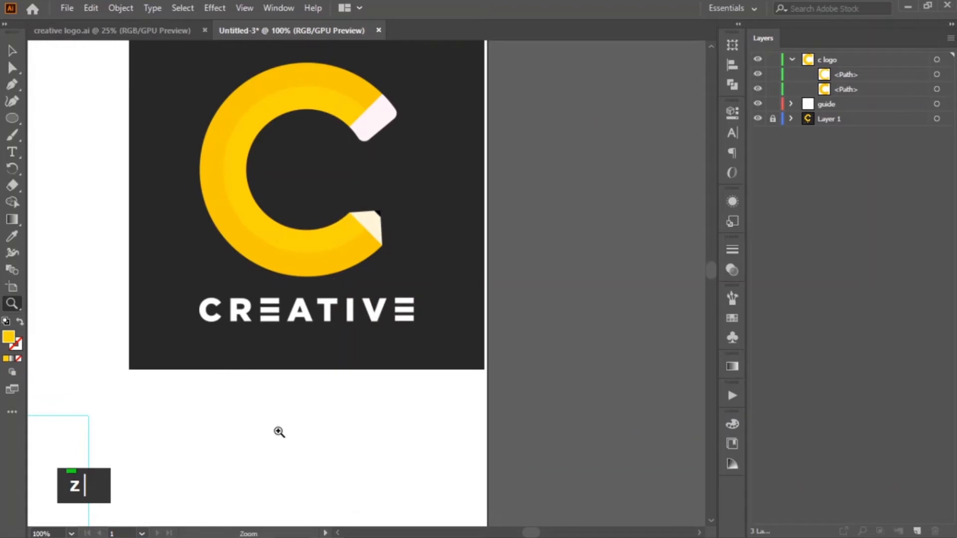
key("space")
left_click_drag(229, 427, 388, 234)
left_click_drag(278, 408, 428, 222)
left_click_drag(376, 357, 459, 246)
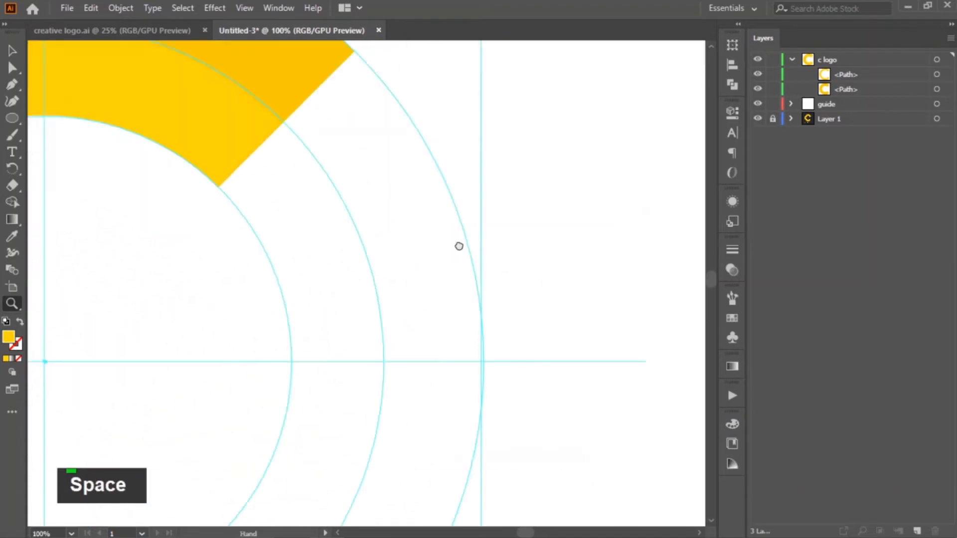
left_click_drag(290, 425, 390, 324)
key("z")
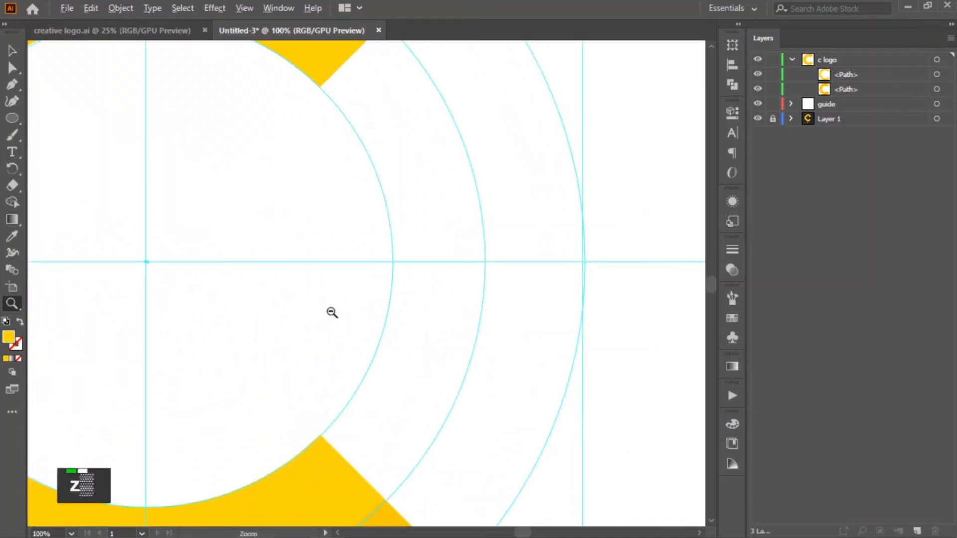
left_click(331, 313, "alt")
left_click(500, 270, "alt")
key("space")
left_click_drag(499, 269, 496, 284)
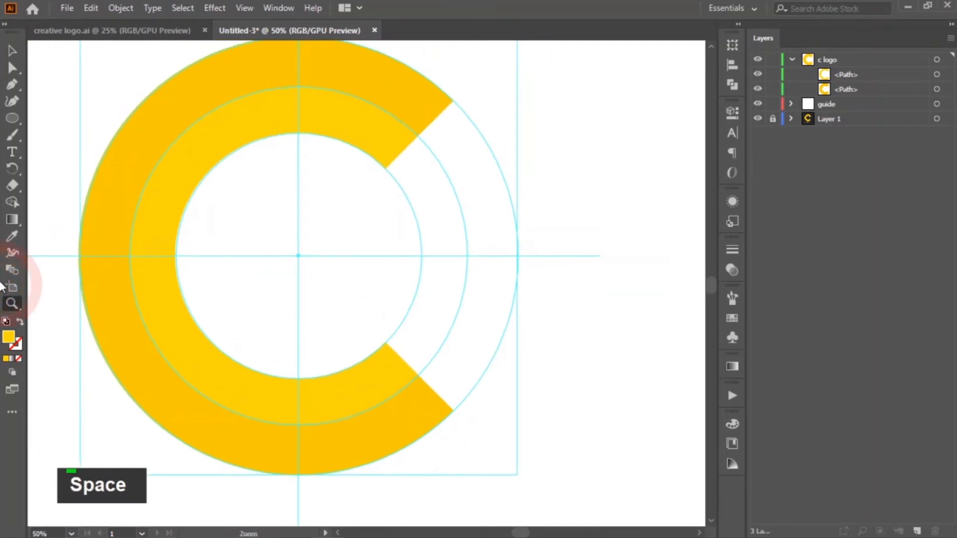
Draw a closed triangular pencil tip with the Pen tool on the C's lower end, its point on the middle guide circle
left_click(13, 89)
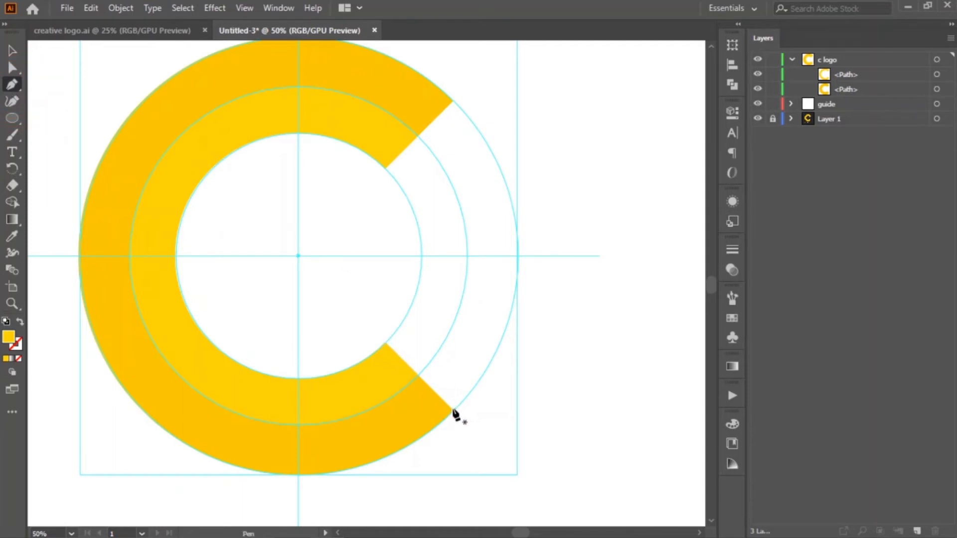
left_click(385, 343)
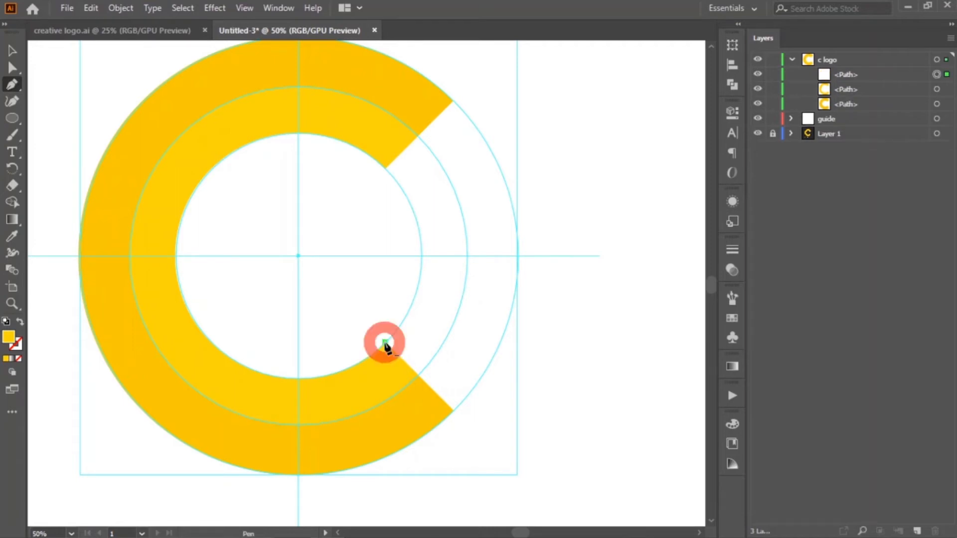
left_click(451, 327)
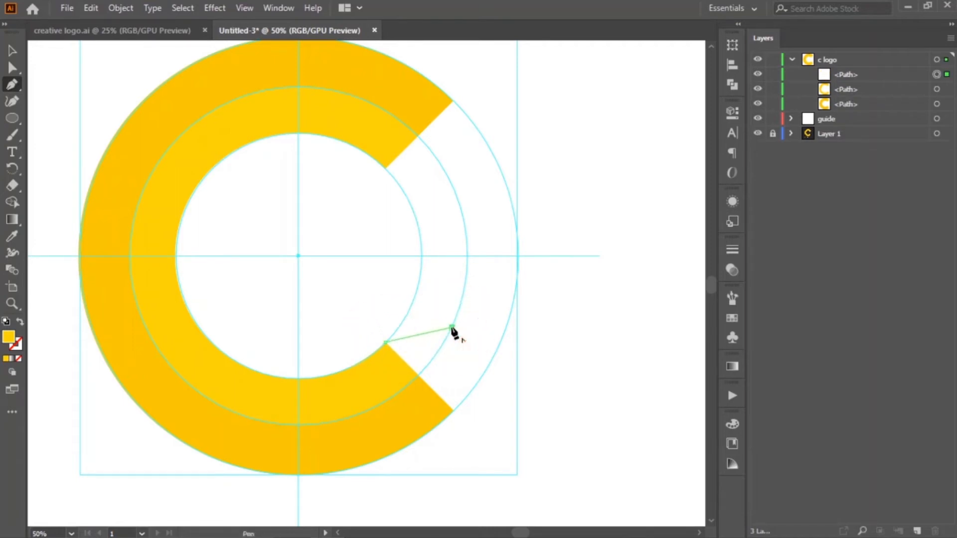
left_click(453, 410)
left_click(453, 410)
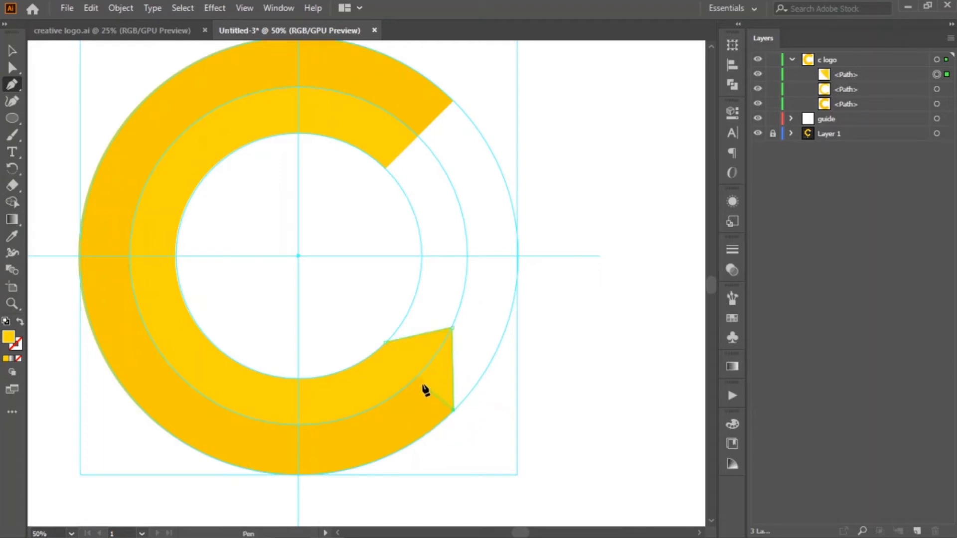
left_click(385, 343)
Fill the triangular tip with the cream color sampled from the reference logo's pencil tip
key("space")
left_click_drag(573, 167, 493, 319)
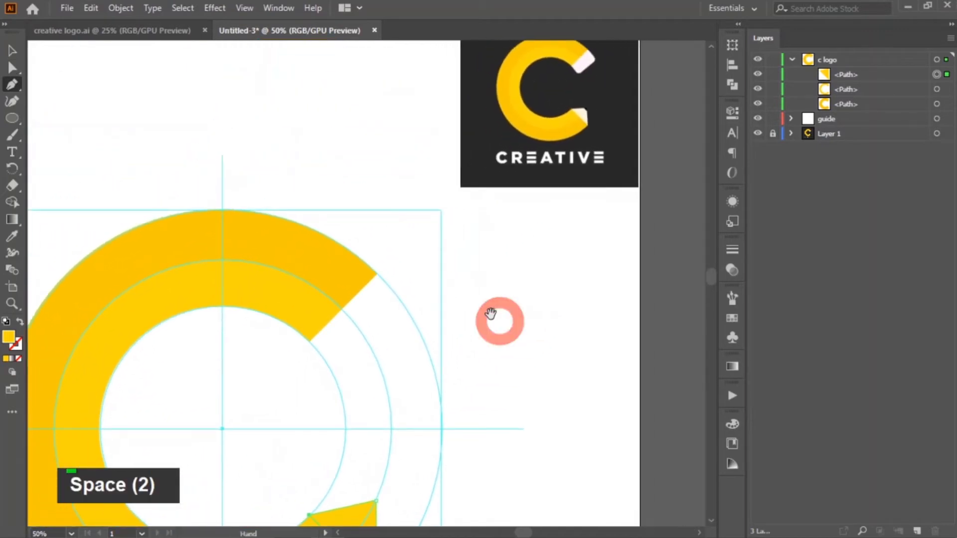
left_click(10, 239)
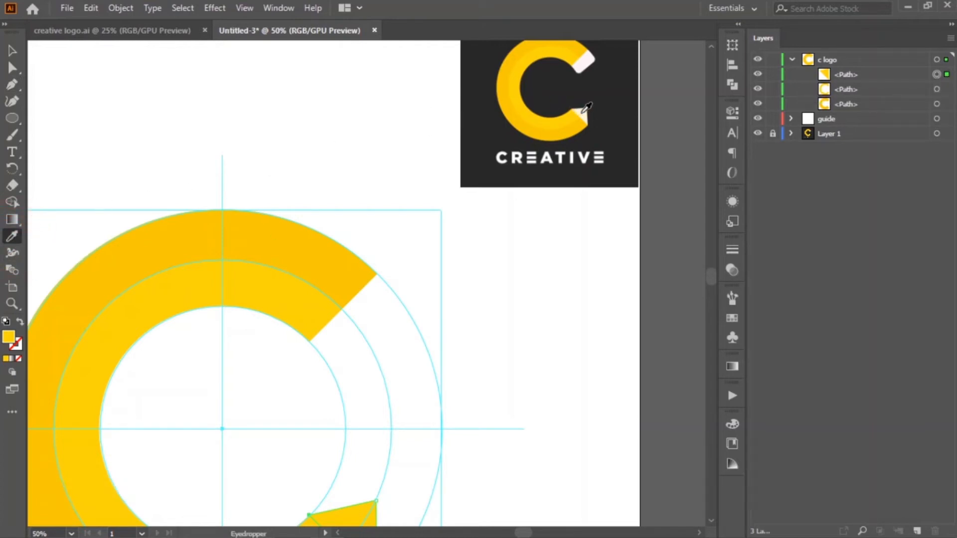
left_click(583, 110)
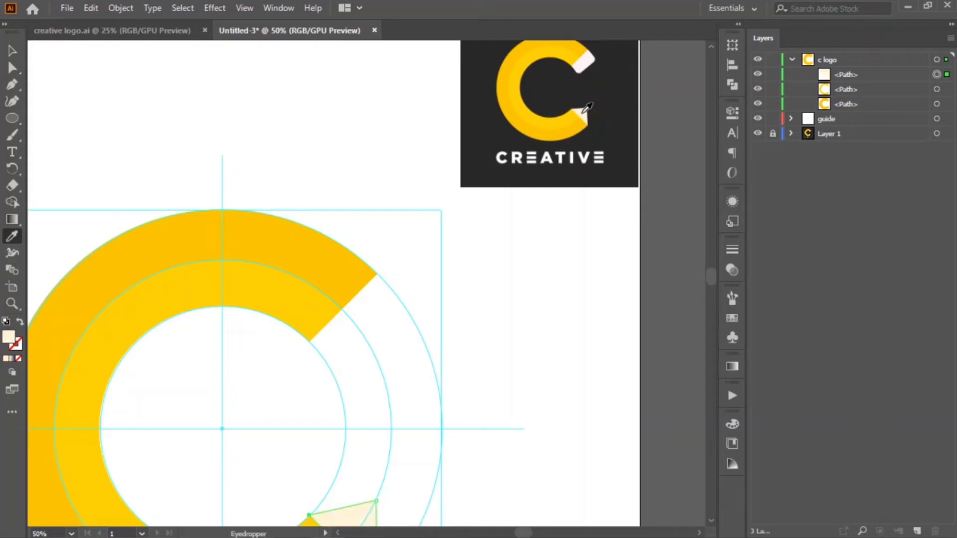
scroll(391, 403, "down", 2)
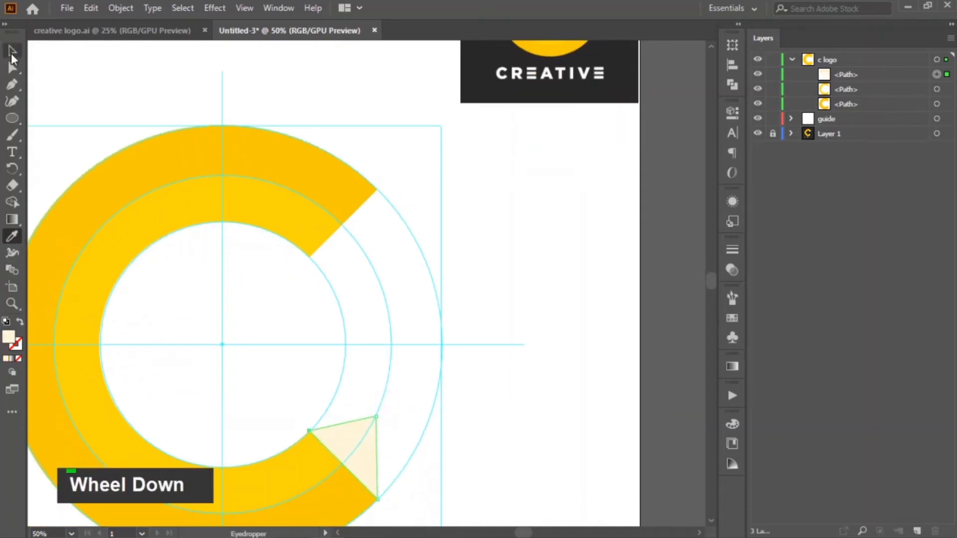
Compare the cream pencil tip on the C with the tip of the reference logo
left_click(12, 50)
left_click(618, 366)
scroll(618, 364, "up", 1)
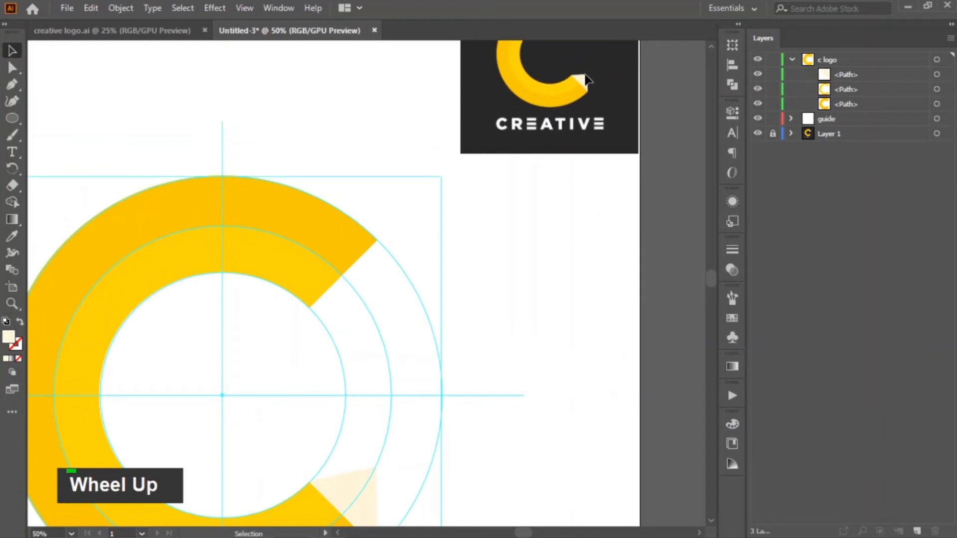
scroll(479, 316, "down", 3)
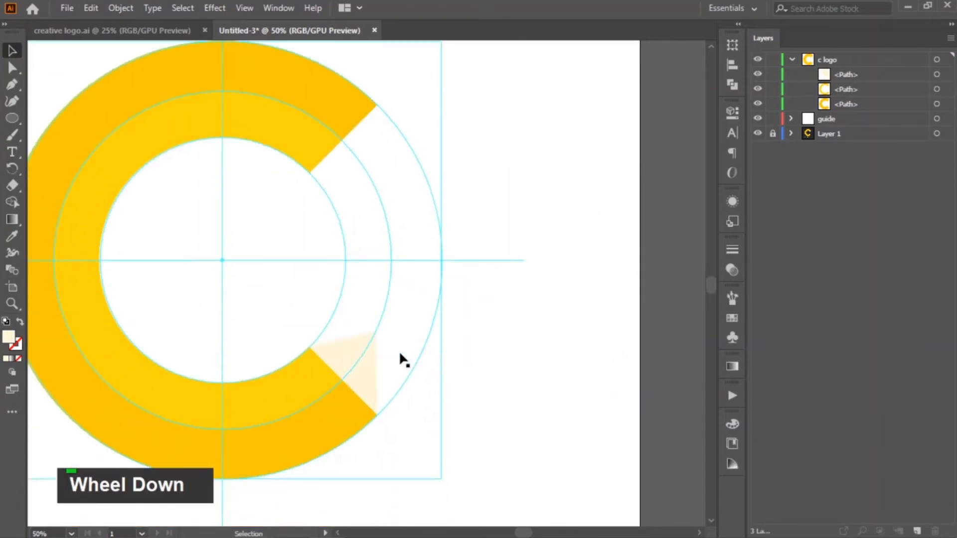
left_click(356, 351)
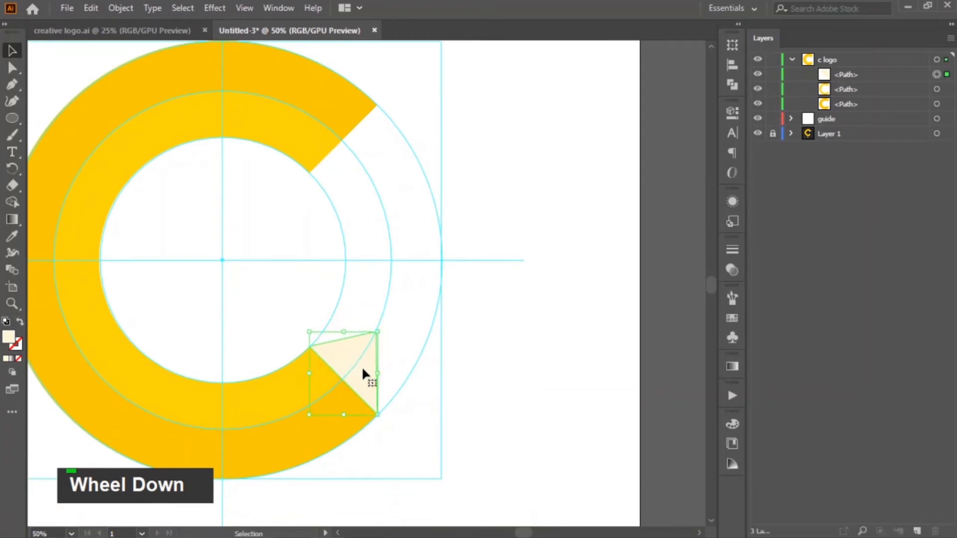
left_click(436, 367)
left_click(483, 364)
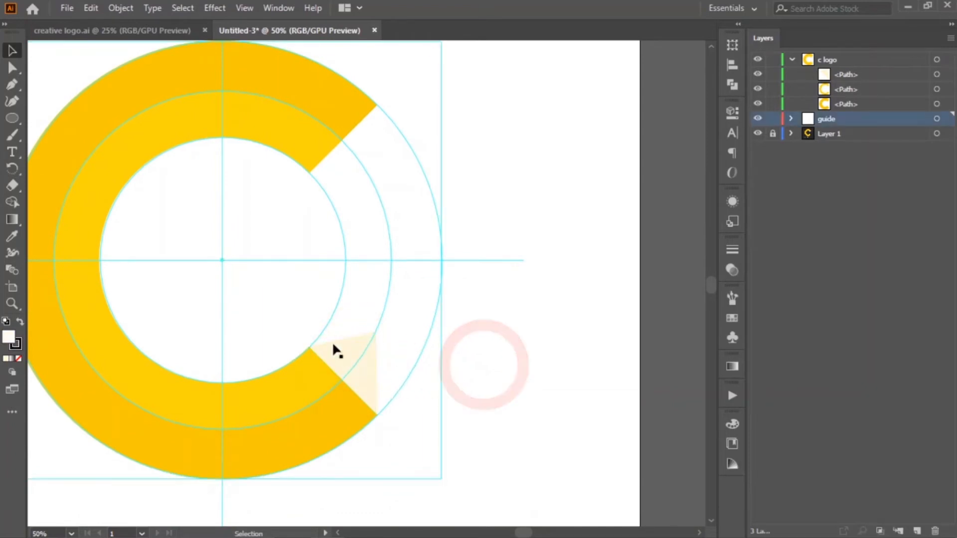
Duplicate the cream triangular pencil tip path within the c logo layer
key("z")
double_click(342, 338)
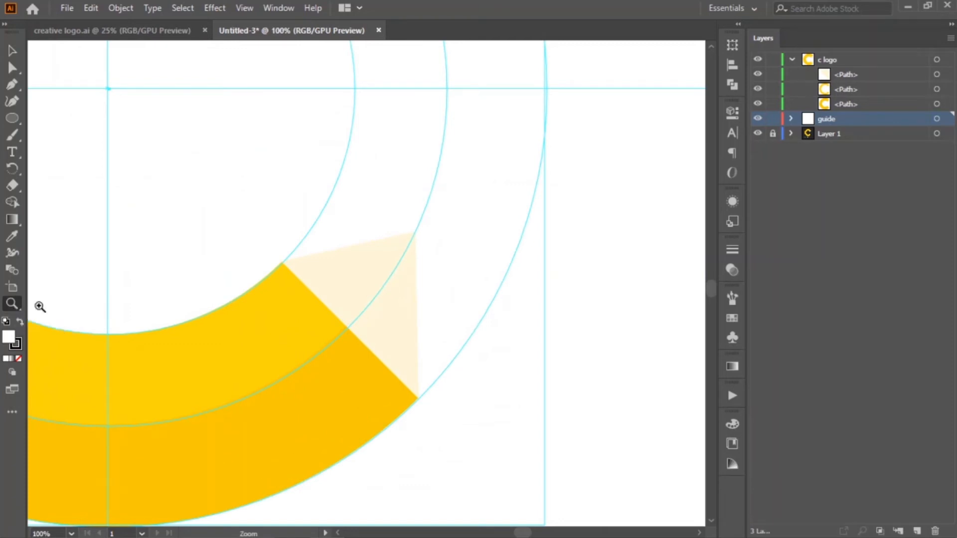
left_click(402, 266)
key("space")
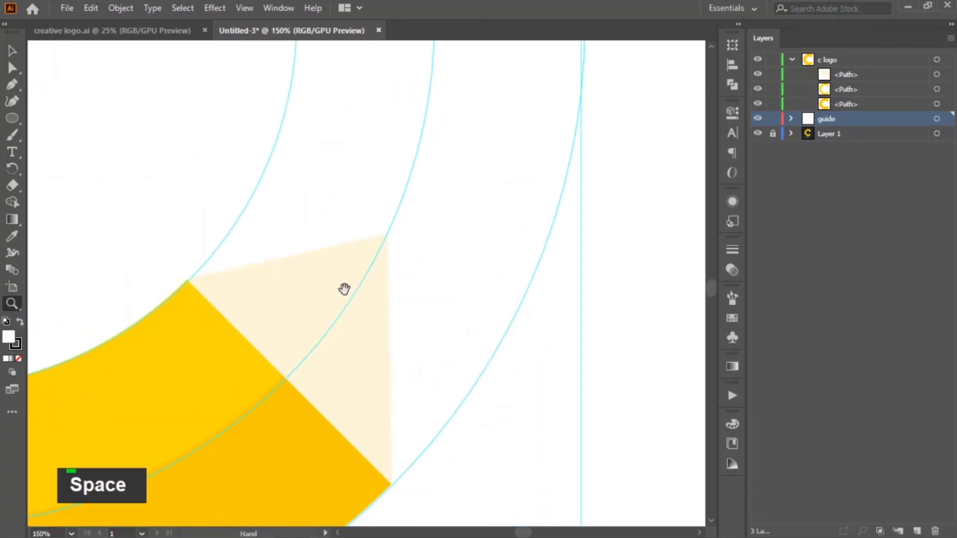
left_click_drag(341, 286, 369, 275)
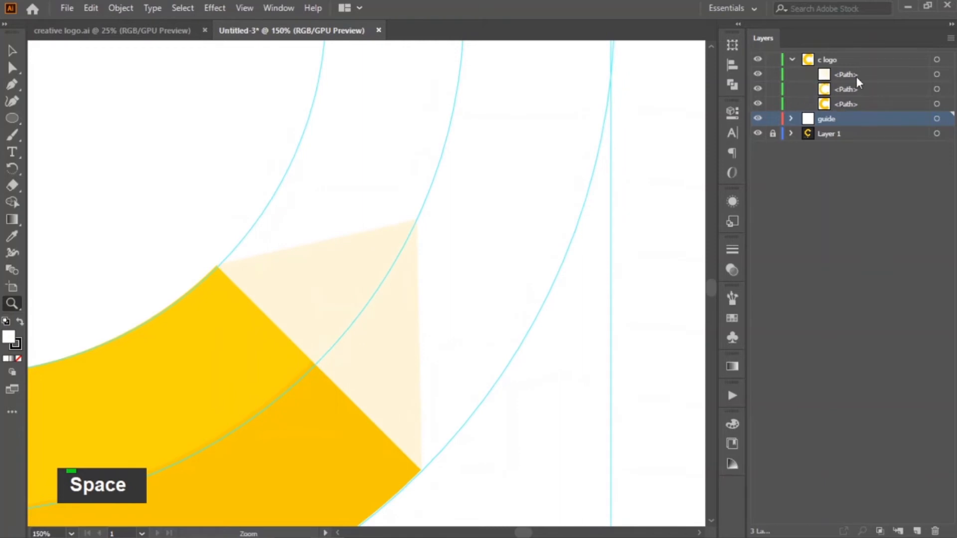
left_click(936, 75)
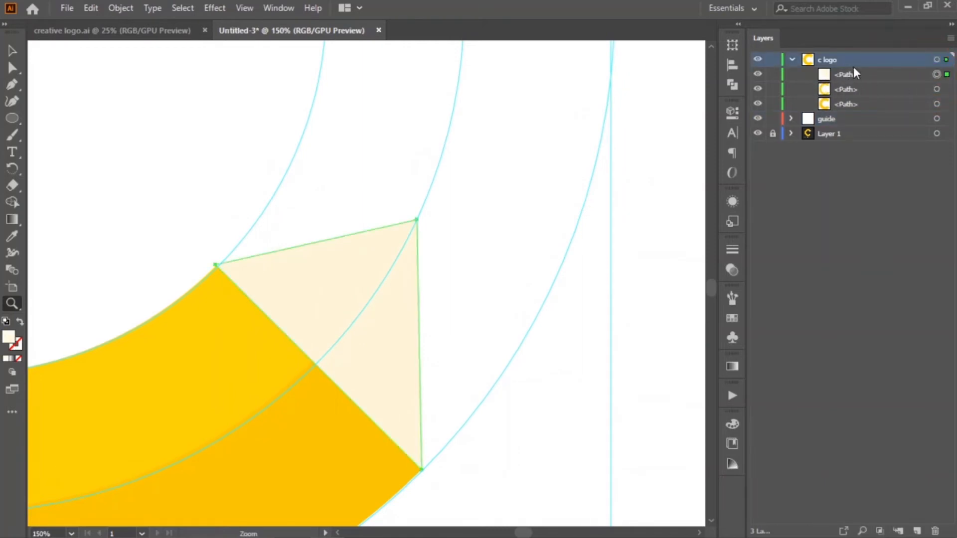
left_click(868, 74)
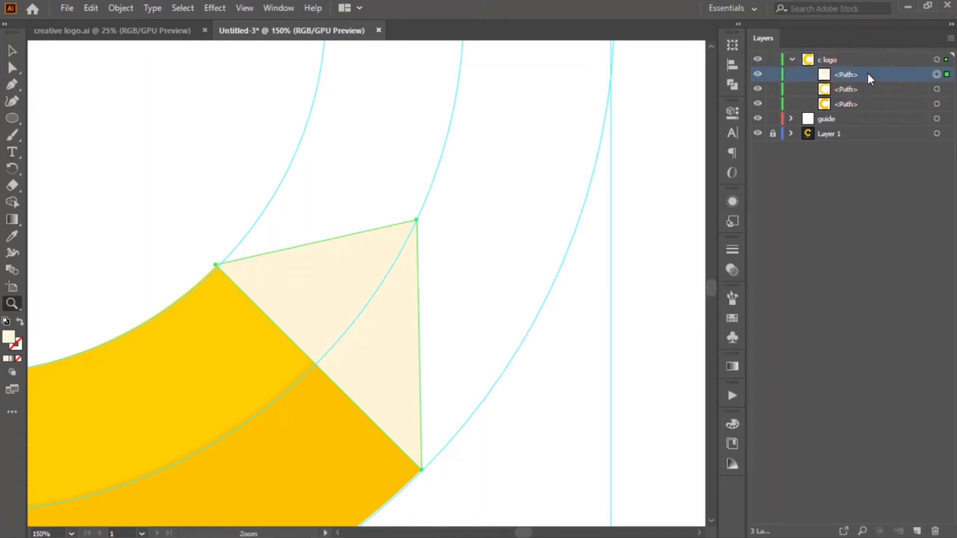
left_click_drag(867, 74, 922, 530)
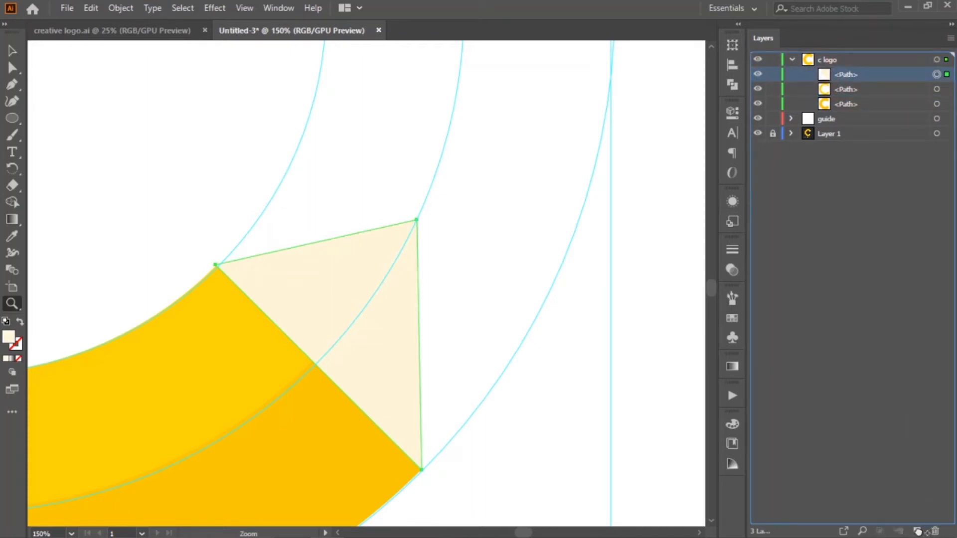
left_click_drag(922, 530, 919, 531)
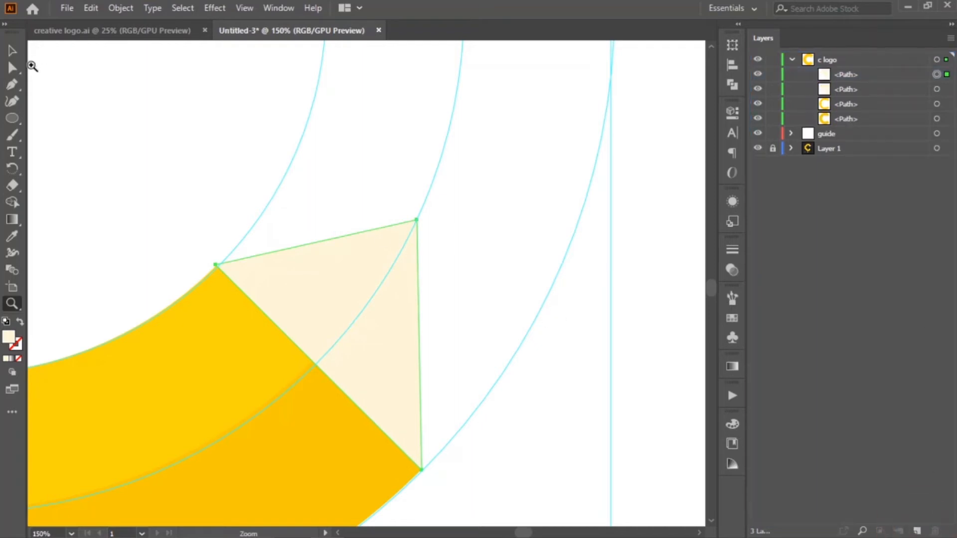
Fill the duplicated triangle with black, 000000
double_click(12, 337)
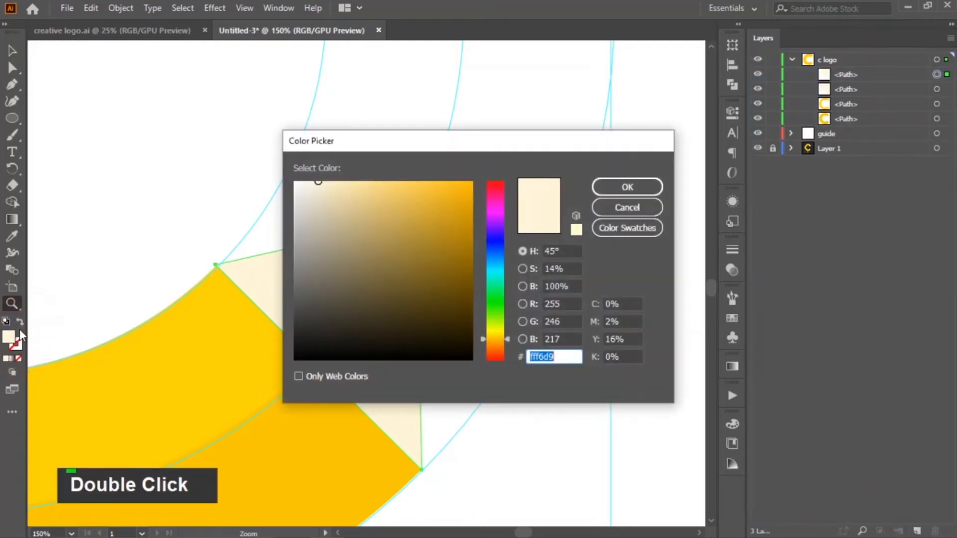
left_click_drag(310, 316, 275, 367)
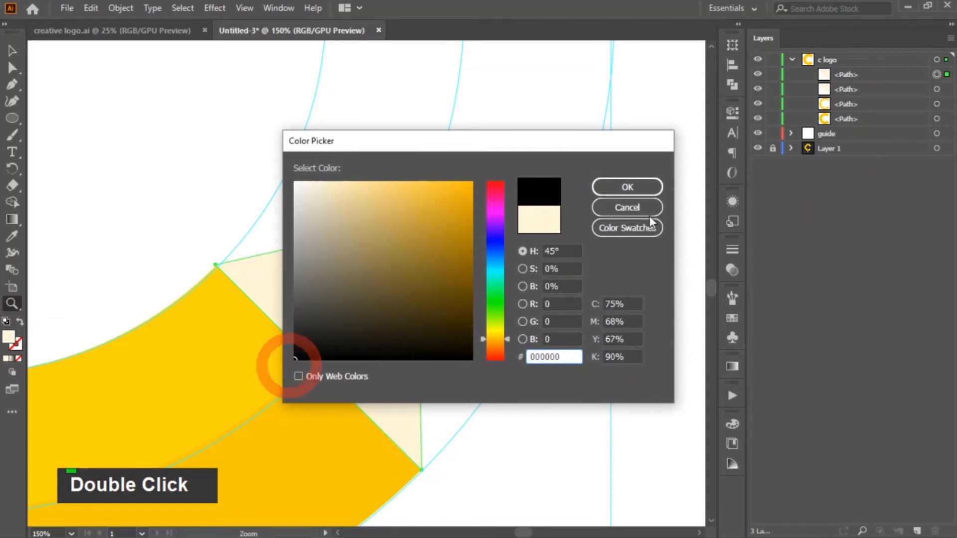
left_click(647, 187)
Move the black triangle diagonally up and outward so it overlaps only the pointed end of the cream tip
left_click(12, 51)
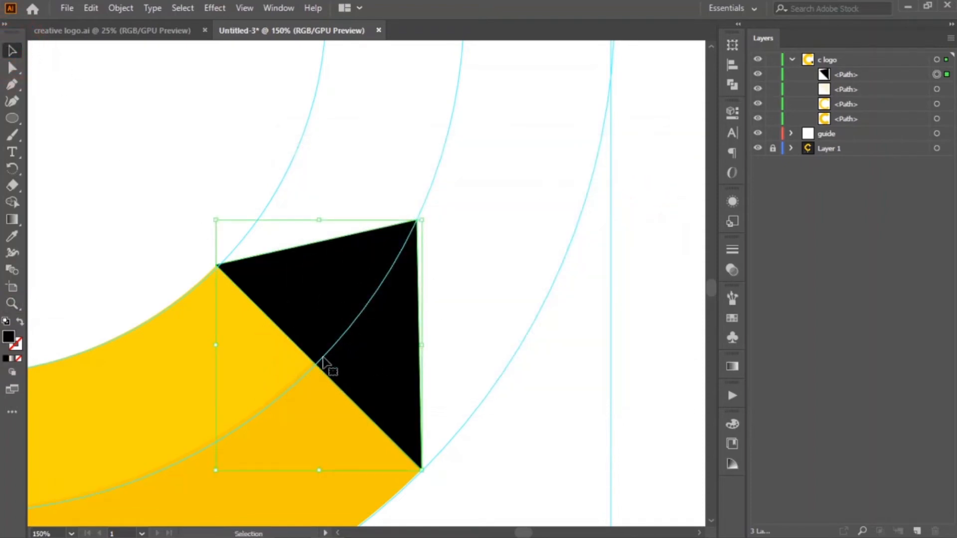
left_click_drag(349, 357, 436, 245)
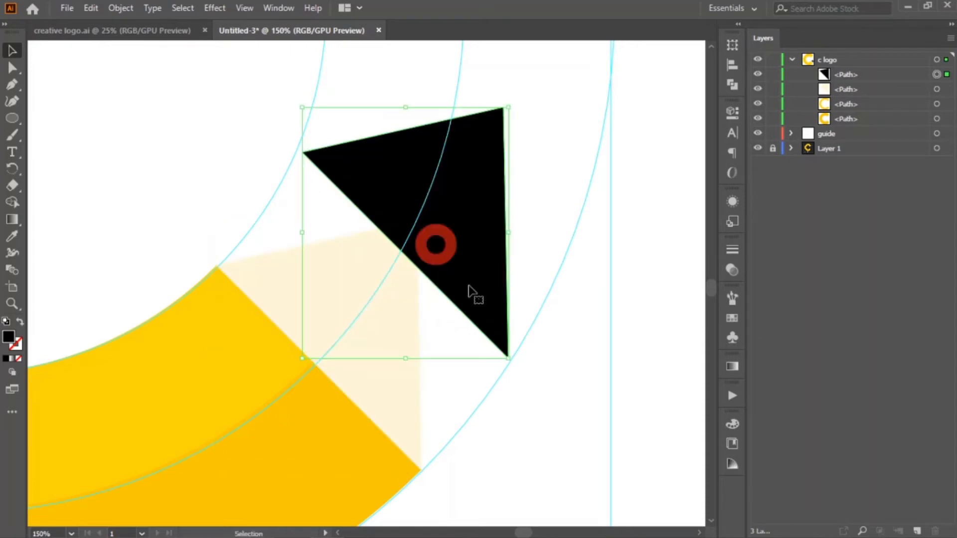
left_click(552, 397)
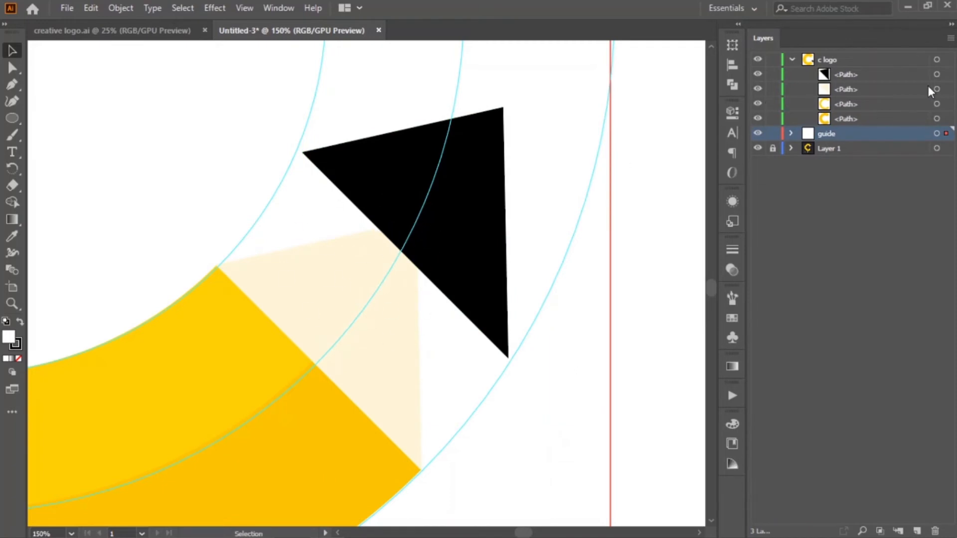
Remove the part of the black triangle outside the cream tip with the Shape Builder, leaving a small black pencil point
left_click(935, 75)
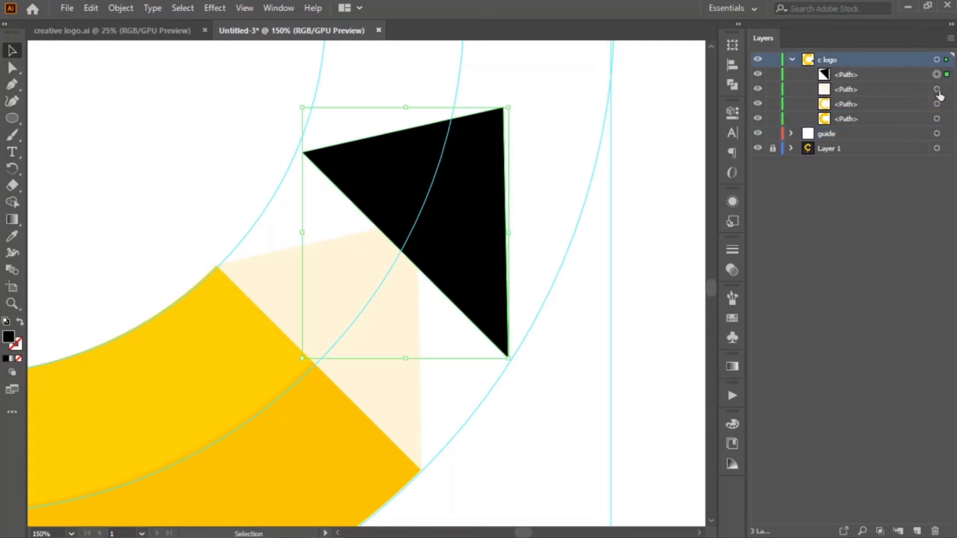
left_click(937, 90, "shift")
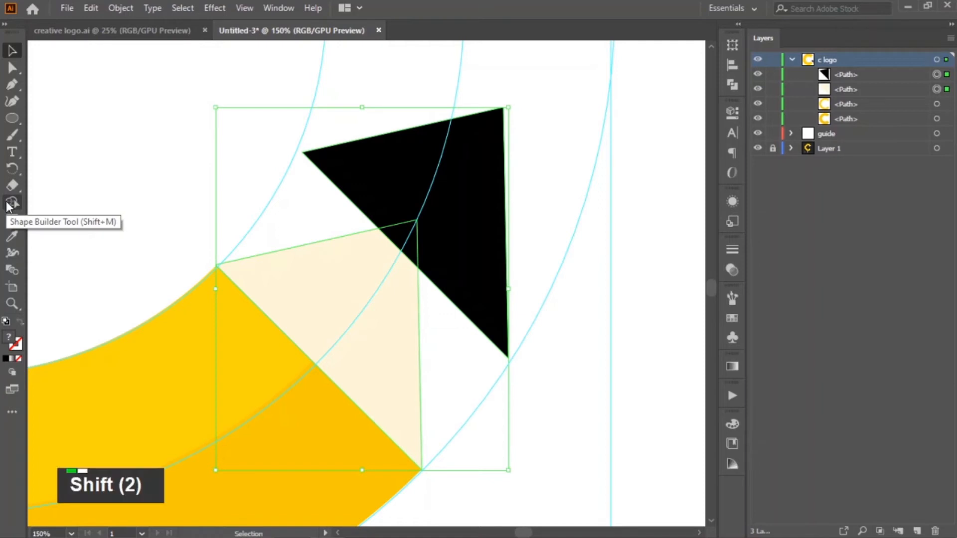
key("shift+m")
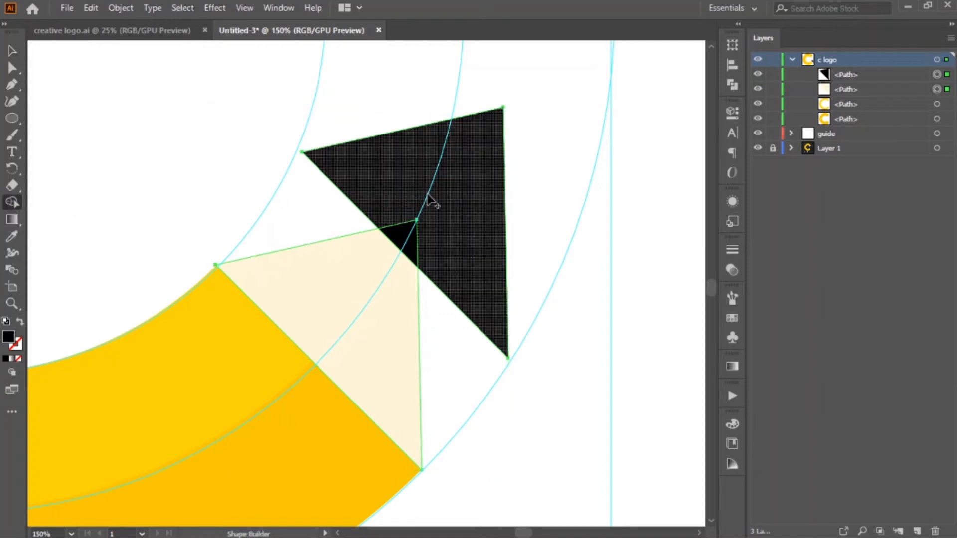
key("alt")
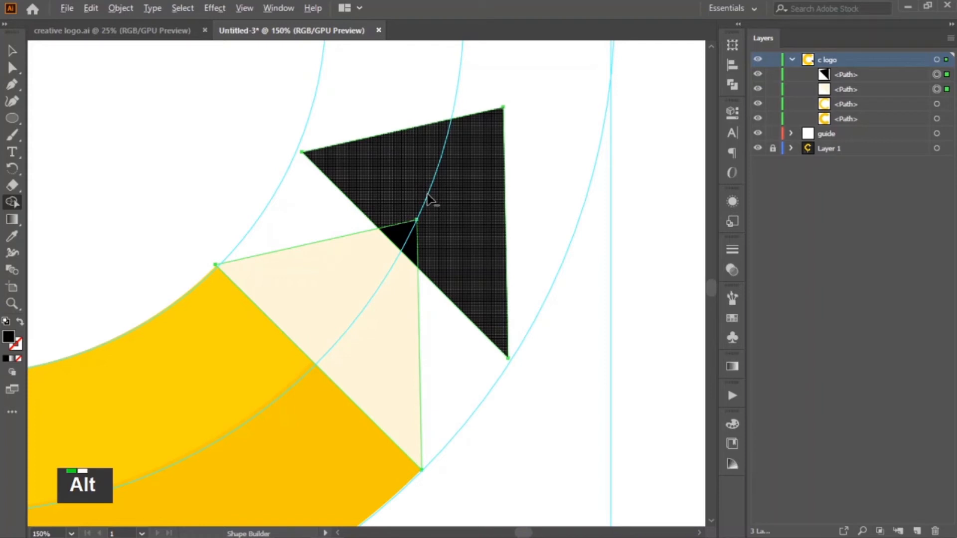
left_click(427, 198, "alt")
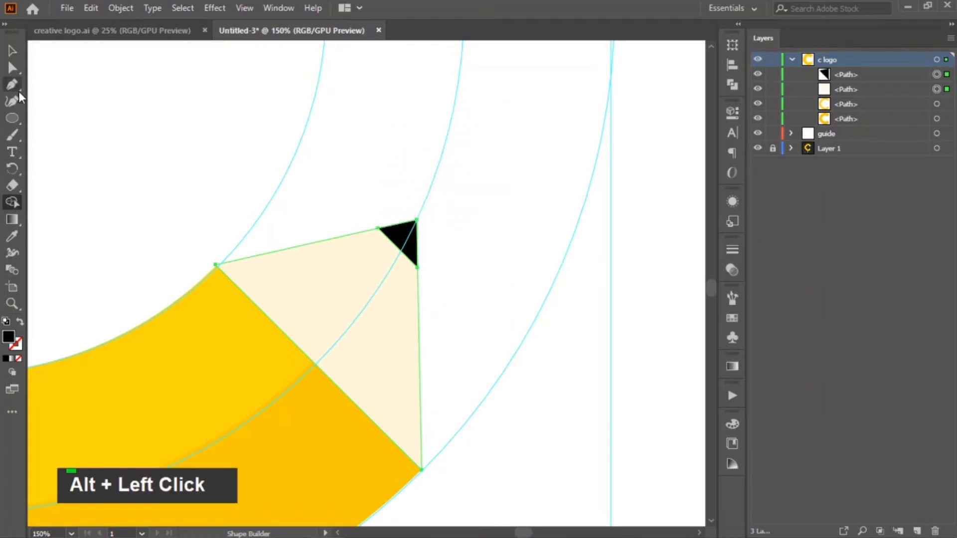
left_click(12, 51)
double_click(112, 102)
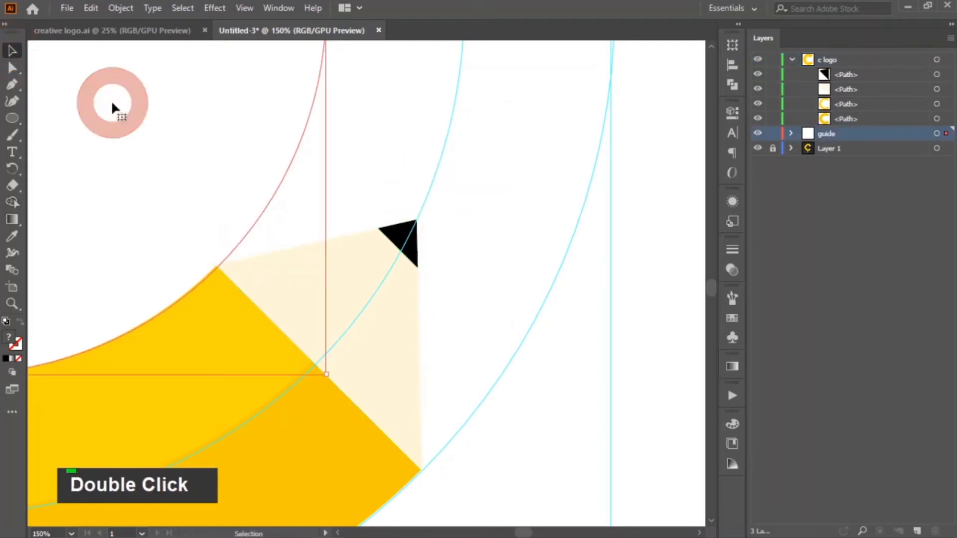
left_click(666, 261)
Start the eraser outline with the Pen tool along the C's upper cut edge, and curve it a short way down the inner guide circle
key("z")
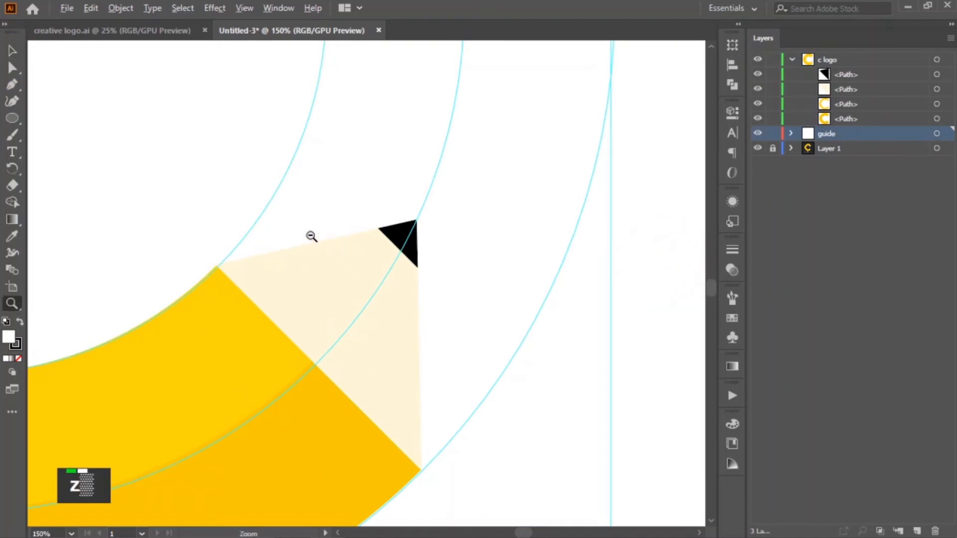
left_click(311, 236, "alt")
key("space")
left_click_drag(529, 196, 493, 299)
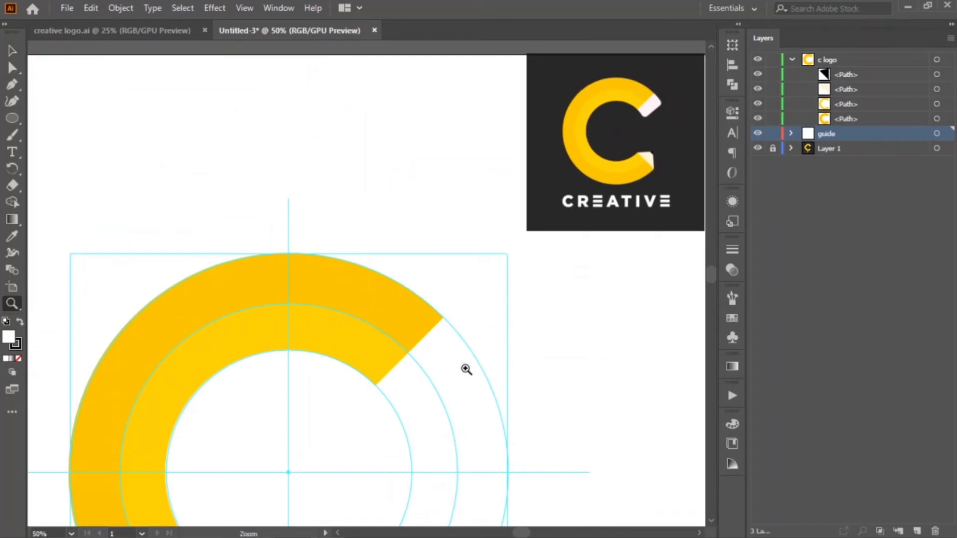
left_click(421, 383)
left_click(342, 307)
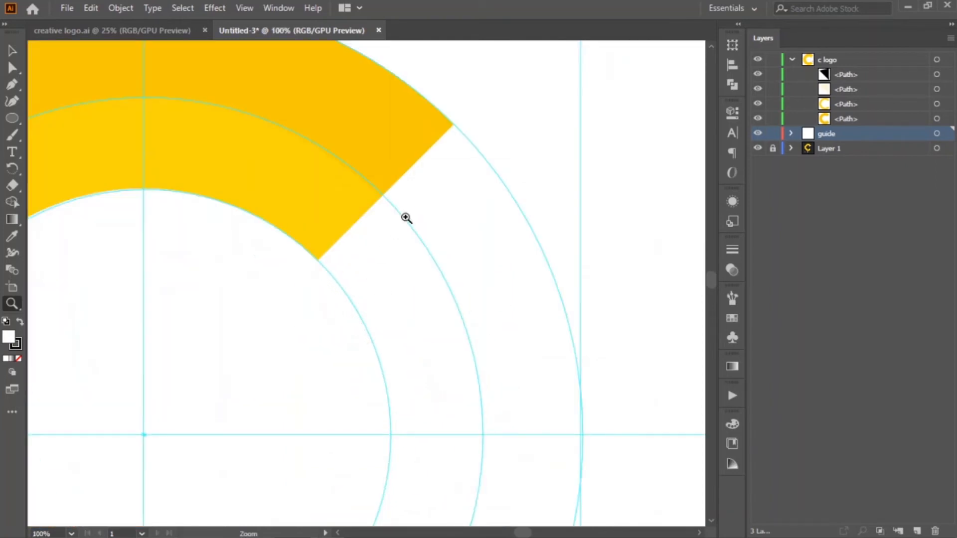
left_click_drag(379, 220, 370, 256)
left_click(12, 84)
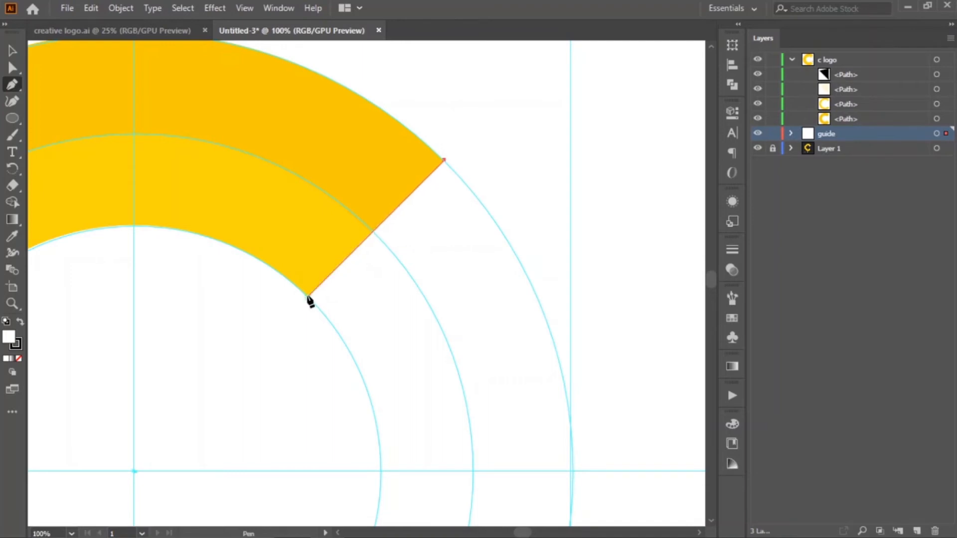
left_click(307, 297)
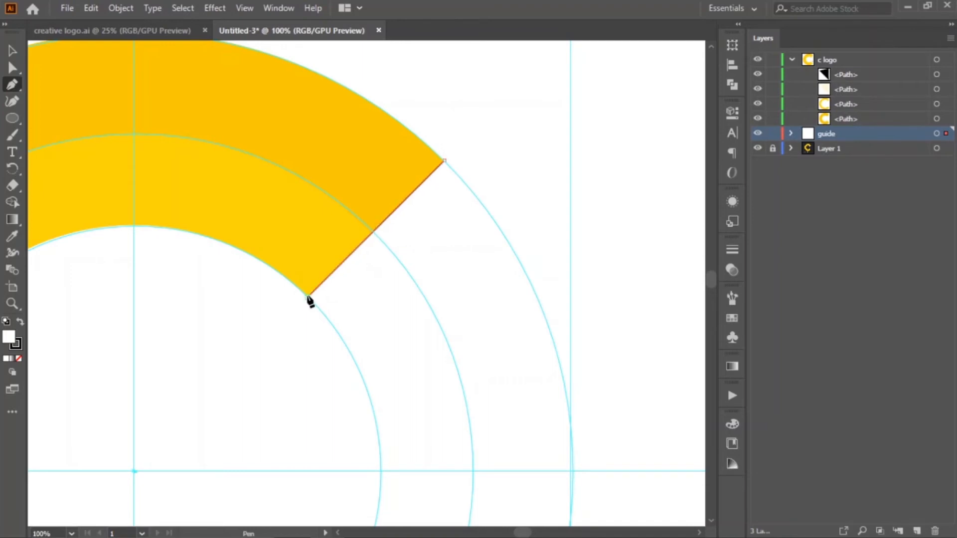
left_click(361, 374)
left_click_drag(362, 375, 388, 415)
mouse_move(387, 414)
left_mouse_down()
mouse_move(393, 441)
mouse_move(381, 419)
left_mouse_up()
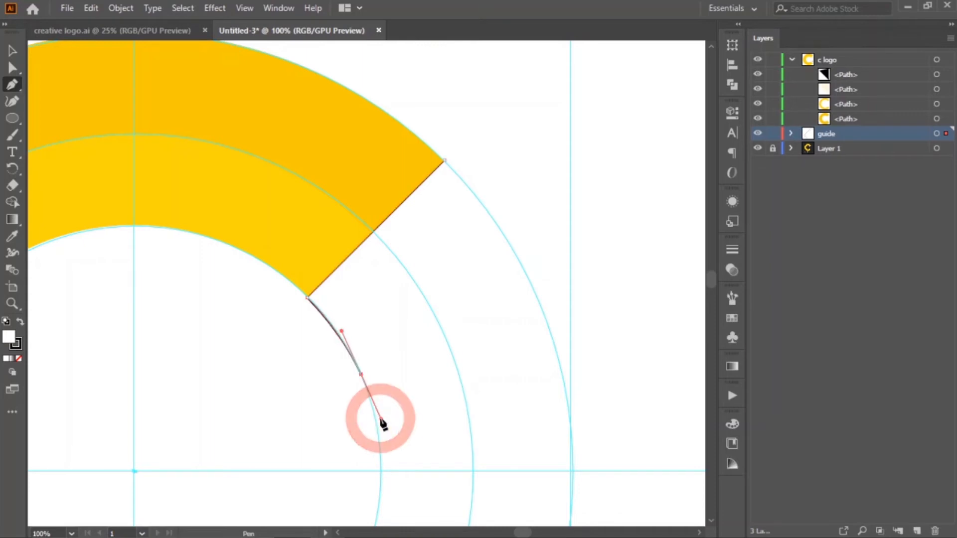
left_click(362, 375, "alt")
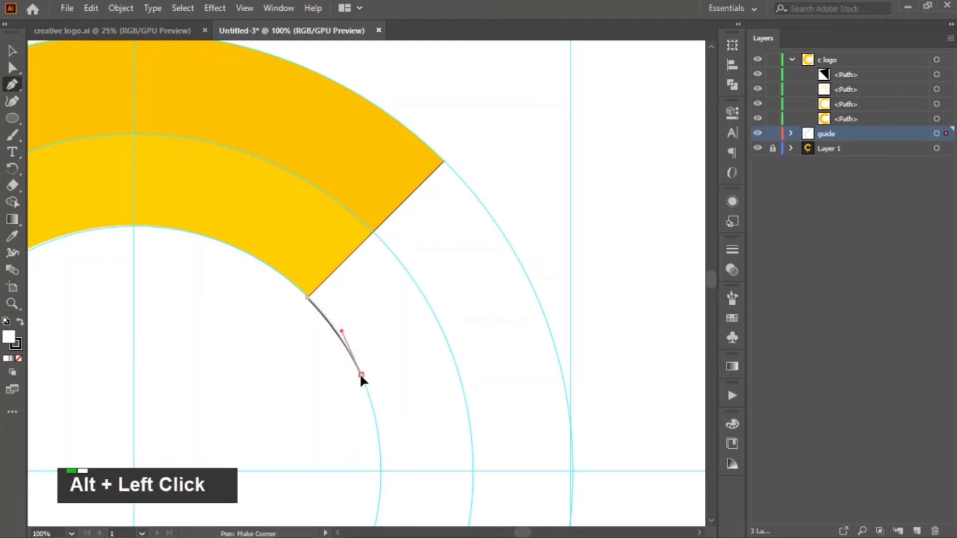
Close the eraser outline with a straight 45-degree edge out to the outer guide circle and a curve back to the C's outer corner
left_click(503, 234, "shift")
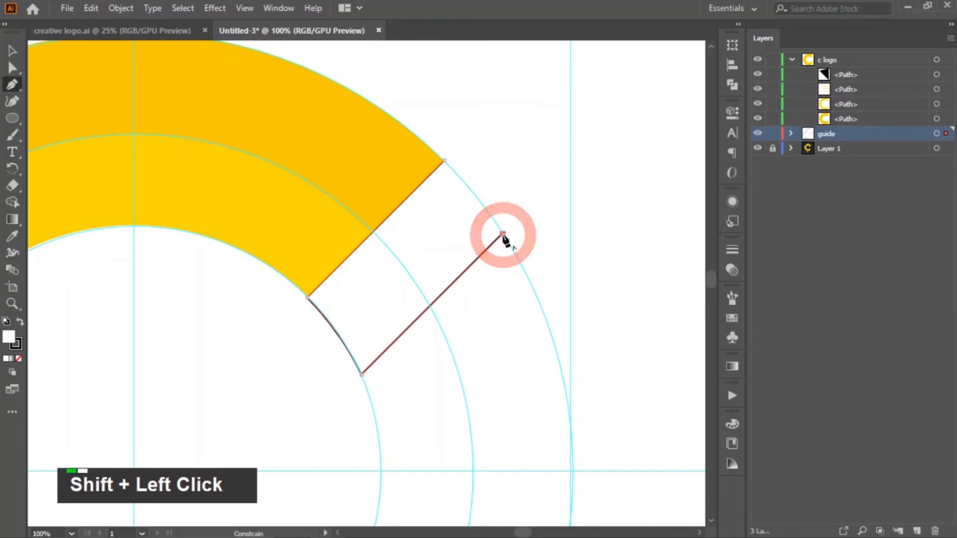
left_click(443, 165, "ctrl")
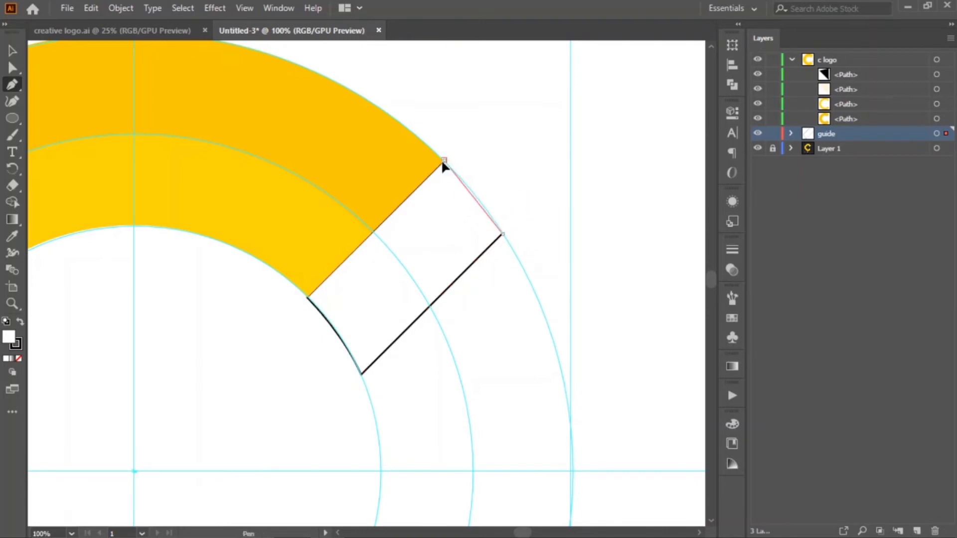
left_click_drag(442, 163, 408, 146)
left_click_drag(404, 121, 405, 122)
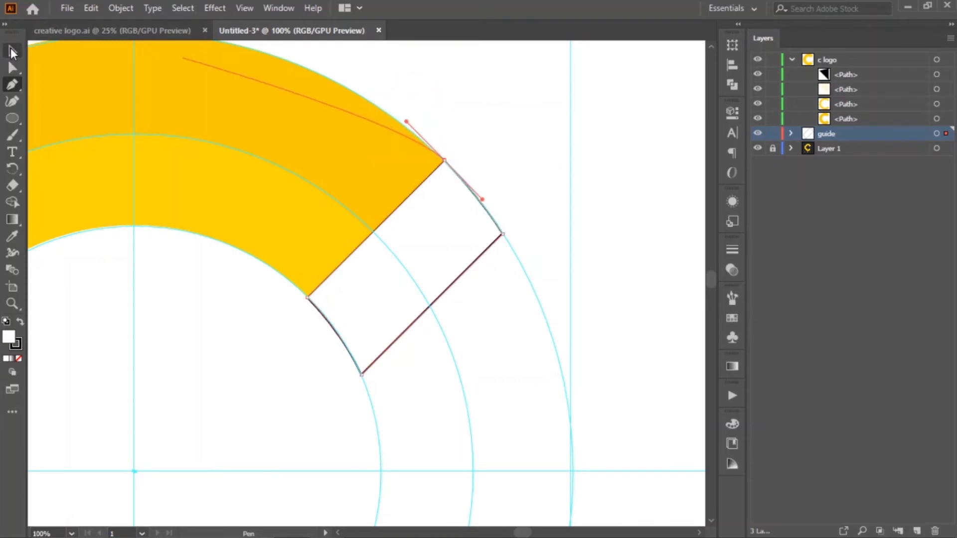
left_click(12, 50)
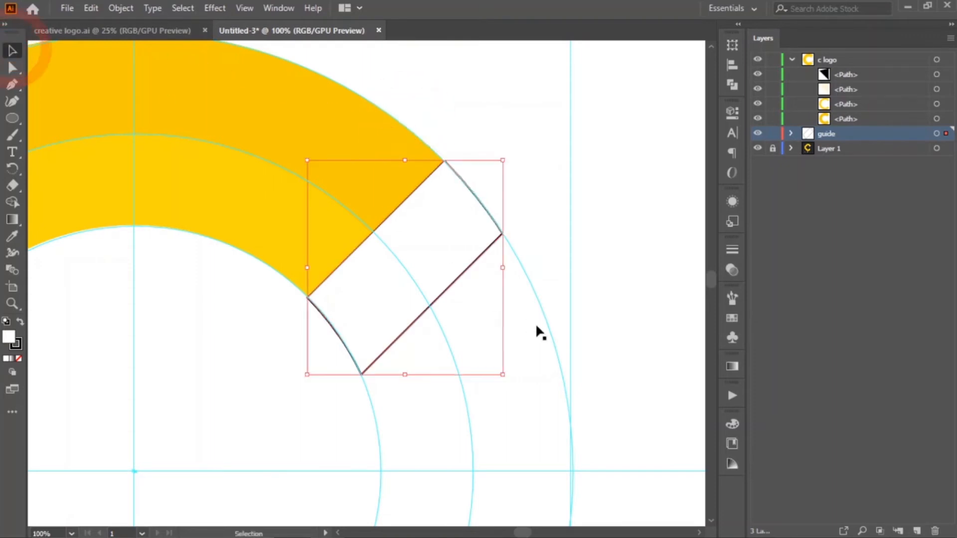
Fill the eraser shape with the pale pink sampled from the reference logo's eraser, removing its black outline
left_click(524, 219)
key("z")
left_click(536, 188, "alt")
left_click(342, 342, "alt")
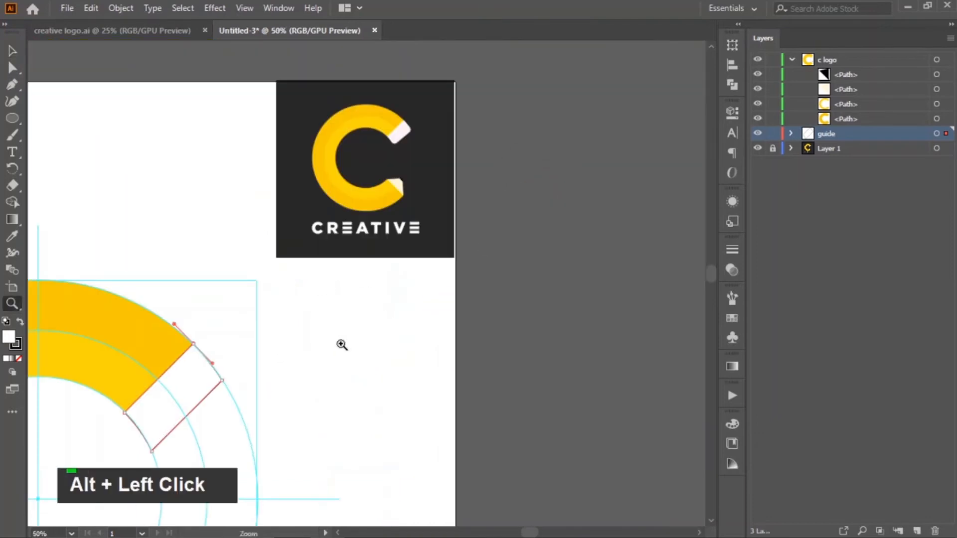
key("space")
left_click_drag(298, 330, 320, 325)
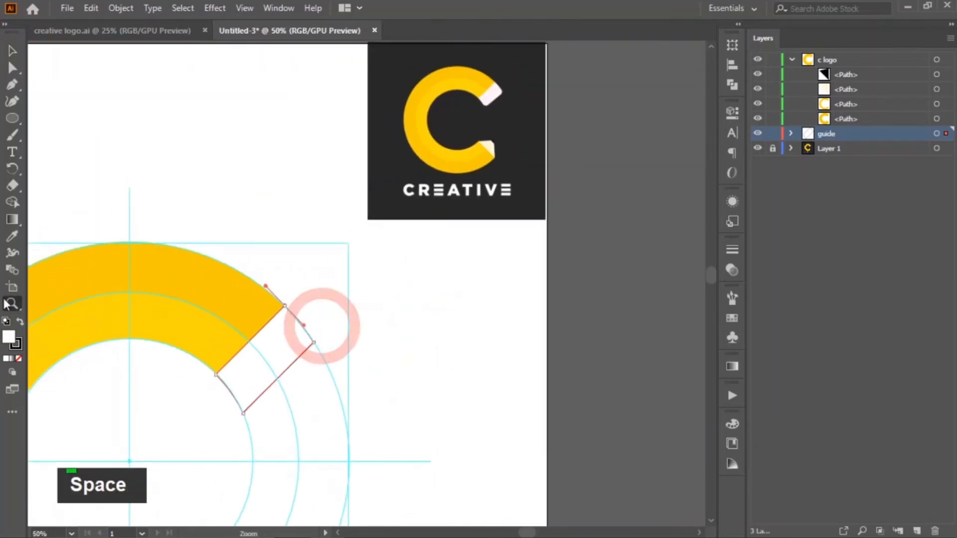
left_click(12, 237)
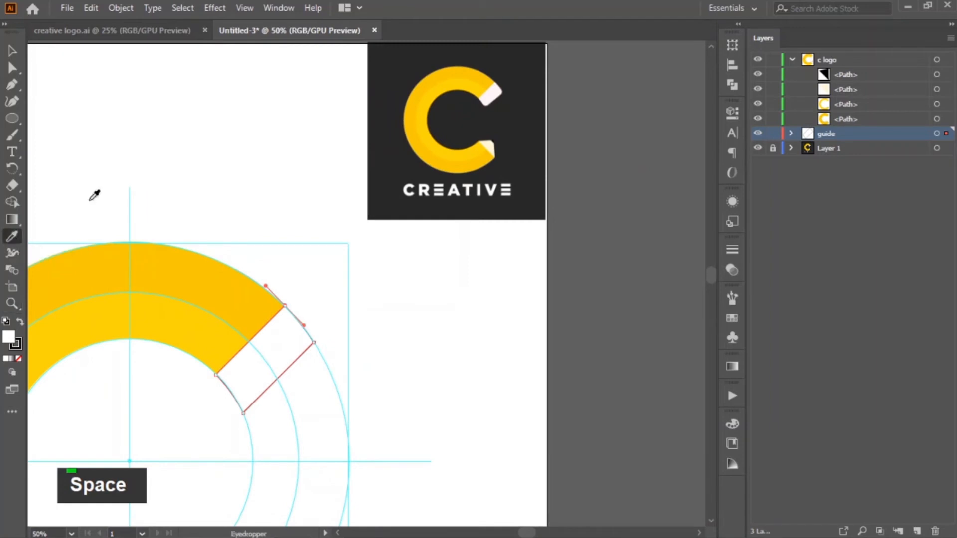
left_click(496, 87)
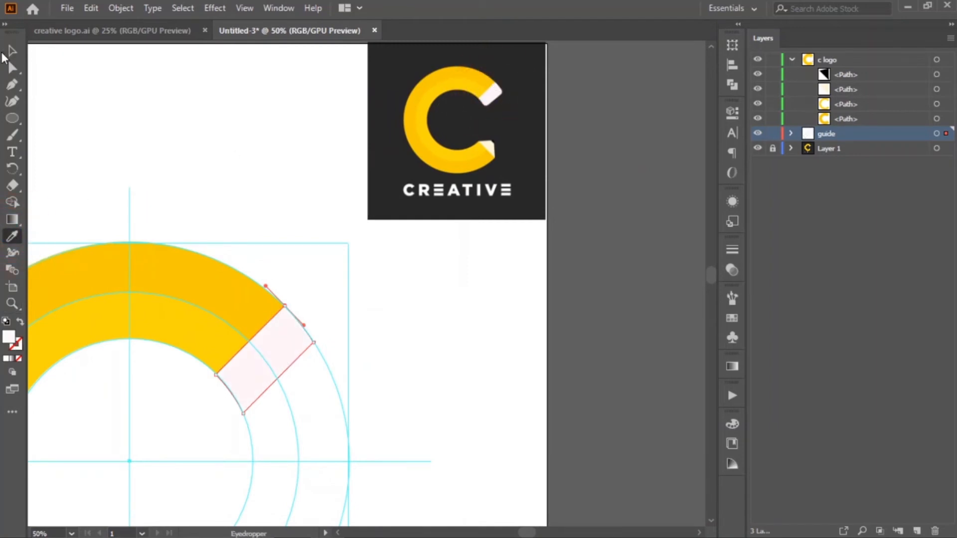
left_click(12, 51)
double_click(217, 447)
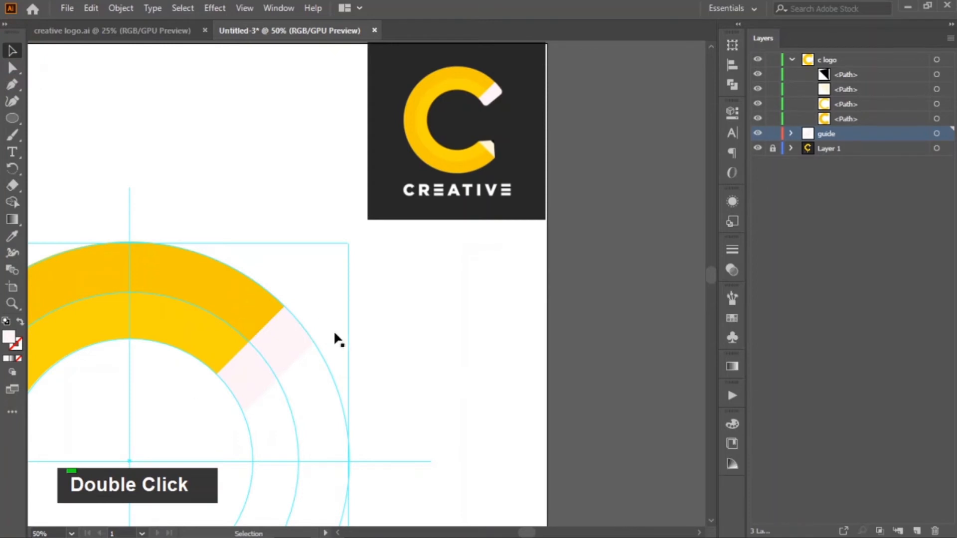
Round the two corners at the eraser's free end together, leaving the corners that meet the C sharp
key("z")
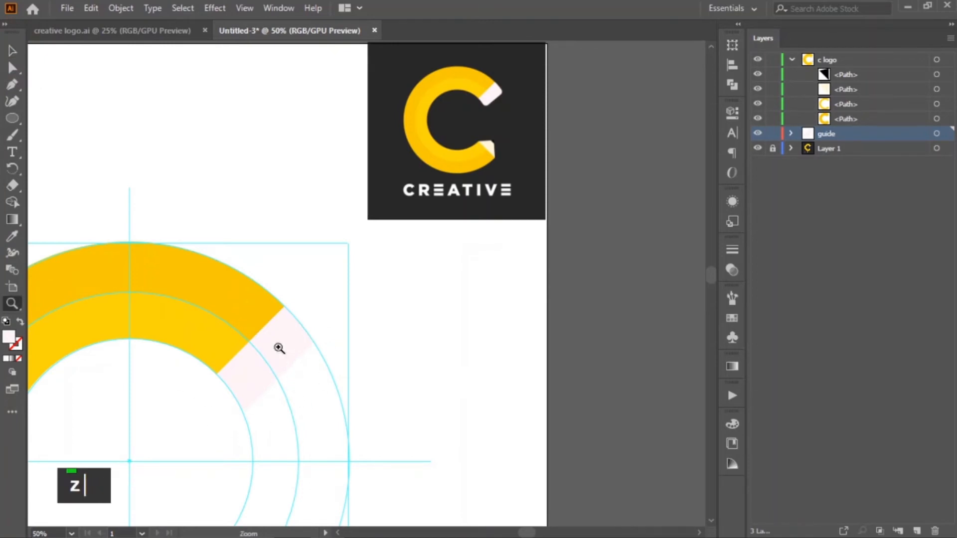
double_click(277, 345)
left_click_drag(360, 287, 318, 318)
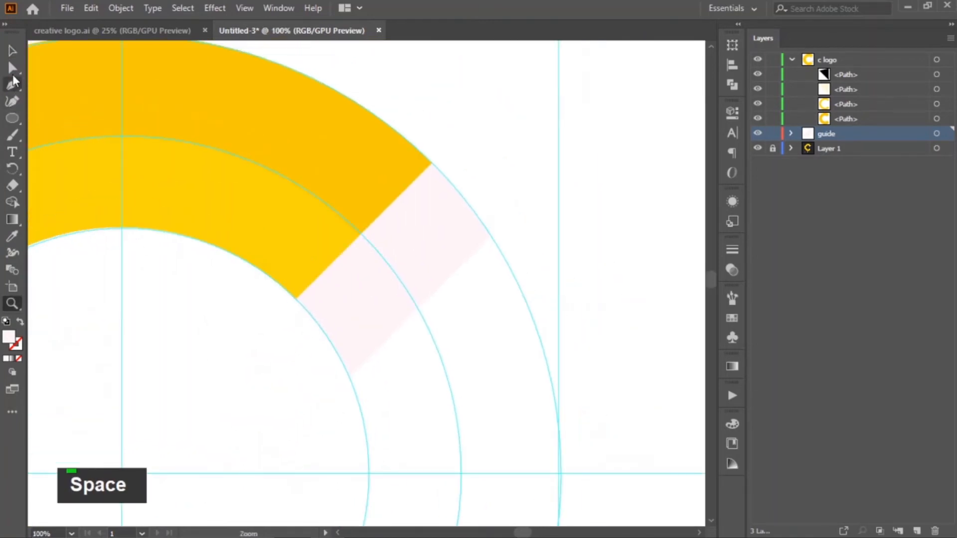
left_click(12, 68)
left_click(356, 313)
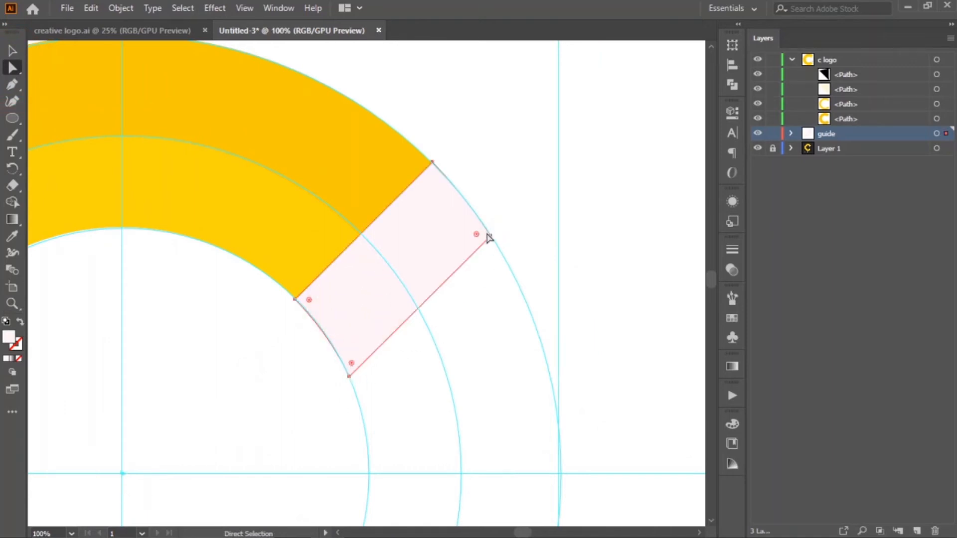
left_click(350, 375)
left_click(351, 364)
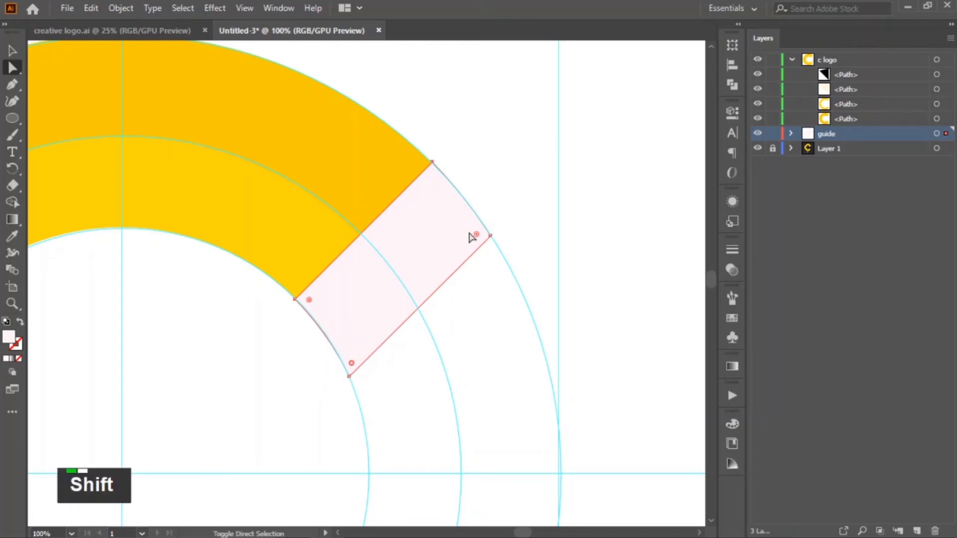
left_click(487, 237, "shift")
left_click(476, 237, "shift")
left_click_drag(476, 236, 442, 234)
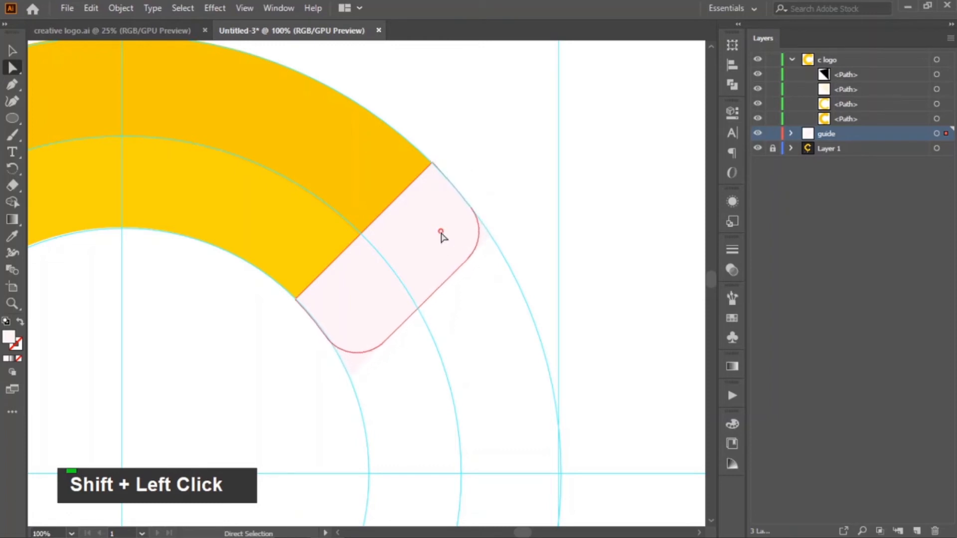
left_click(570, 310)
Collapse the c logo layer and lock both the c logo and guide layers
key("z")
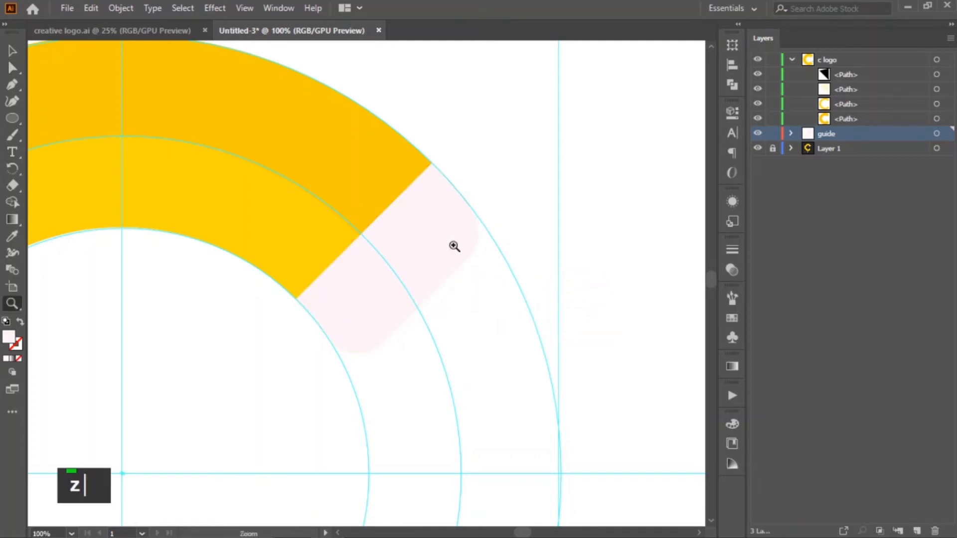
left_click(423, 245, "alt")
key("space")
left_click_drag(352, 383, 459, 301)
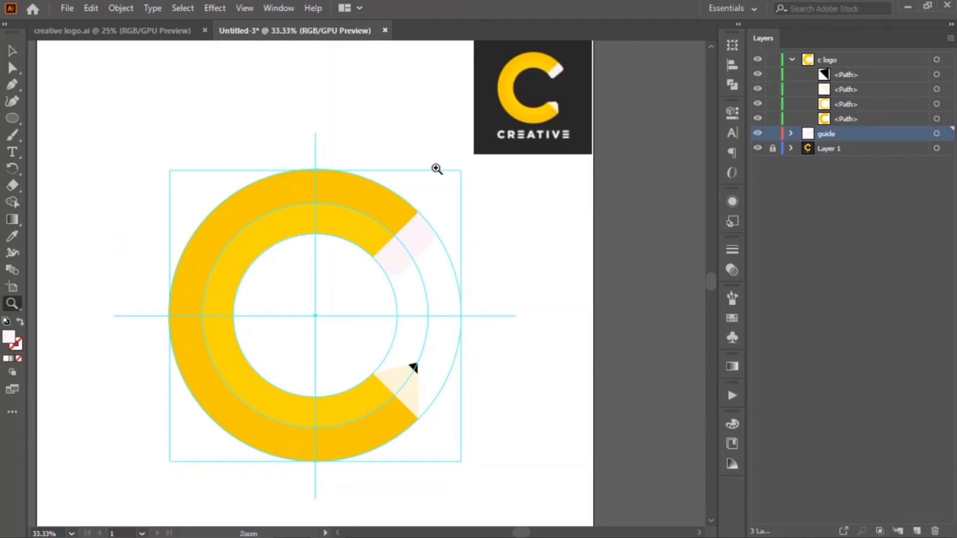
left_click(13, 50)
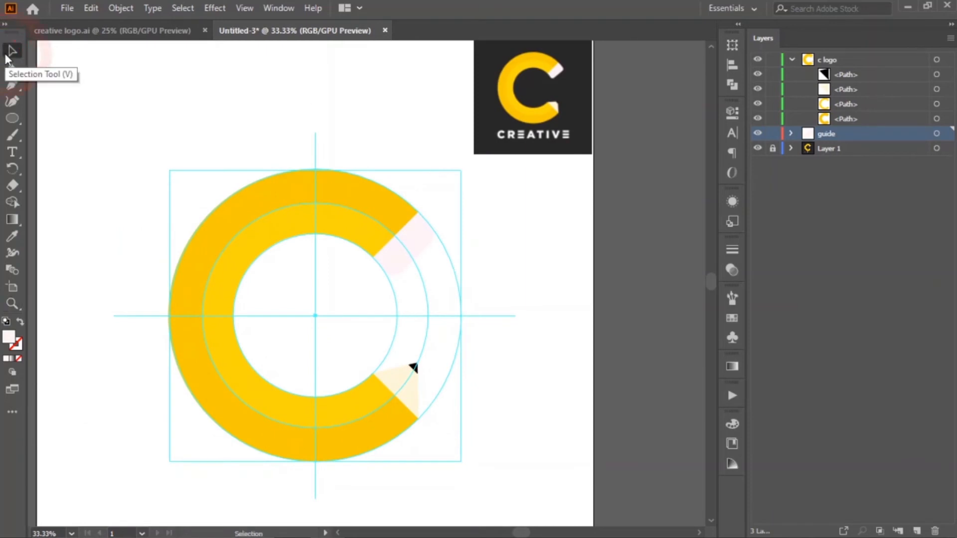
left_click(793, 60)
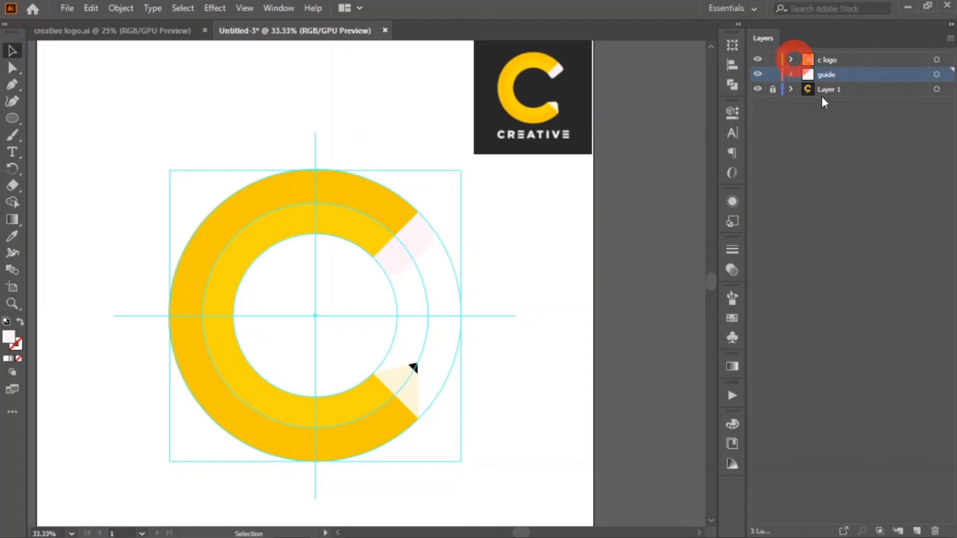
left_click(772, 60)
left_click(772, 75)
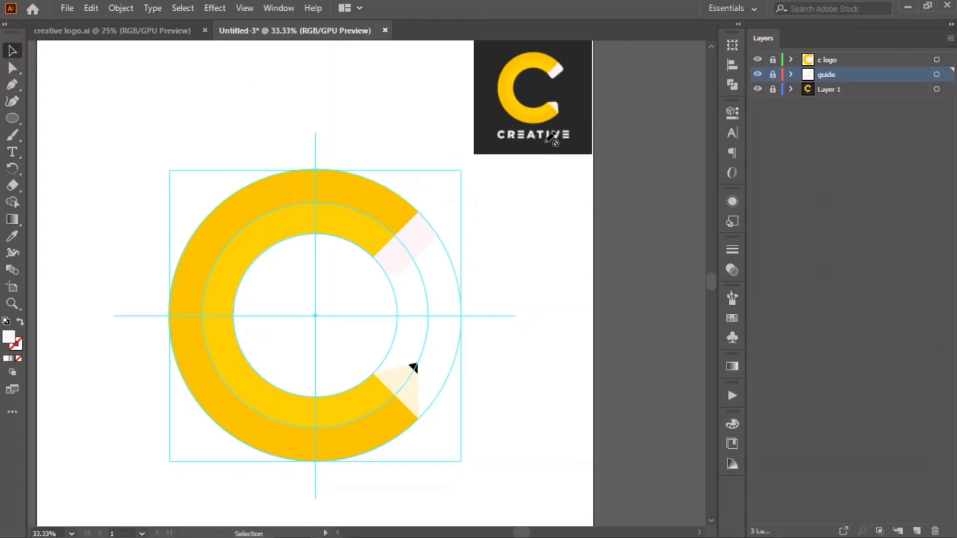
Create a new layer above c logo and name it text
left_click(919, 532)
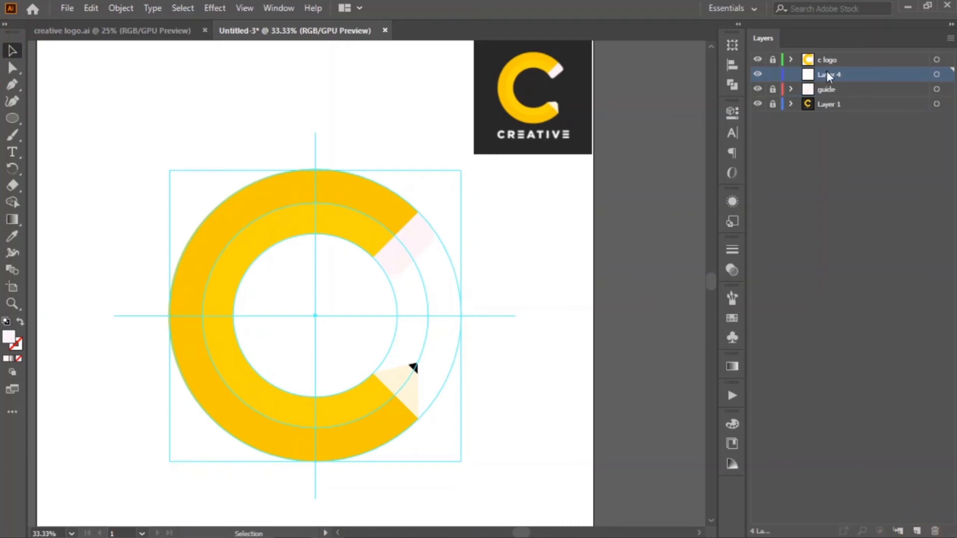
left_click_drag(833, 72, 834, 53)
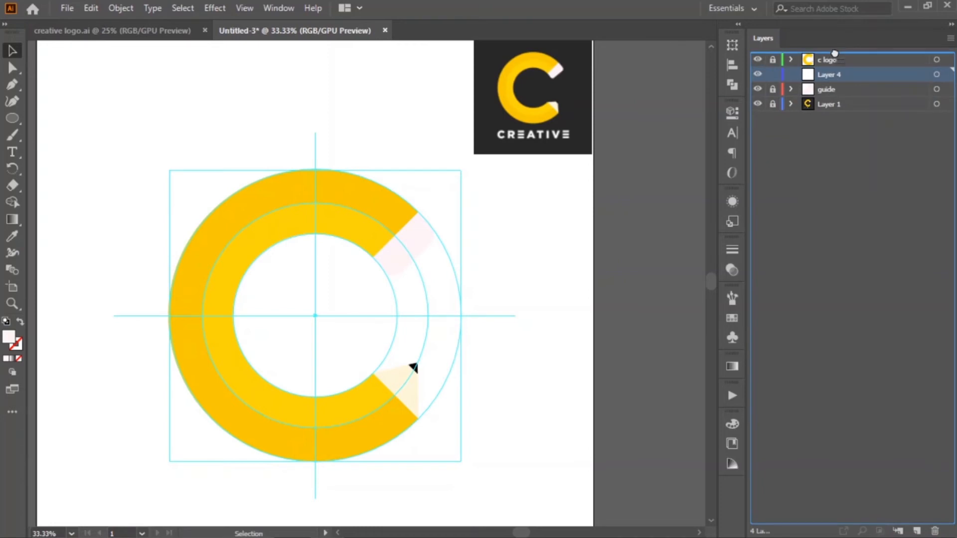
left_click_drag(835, 53, 838, 59)
double_click(834, 58)
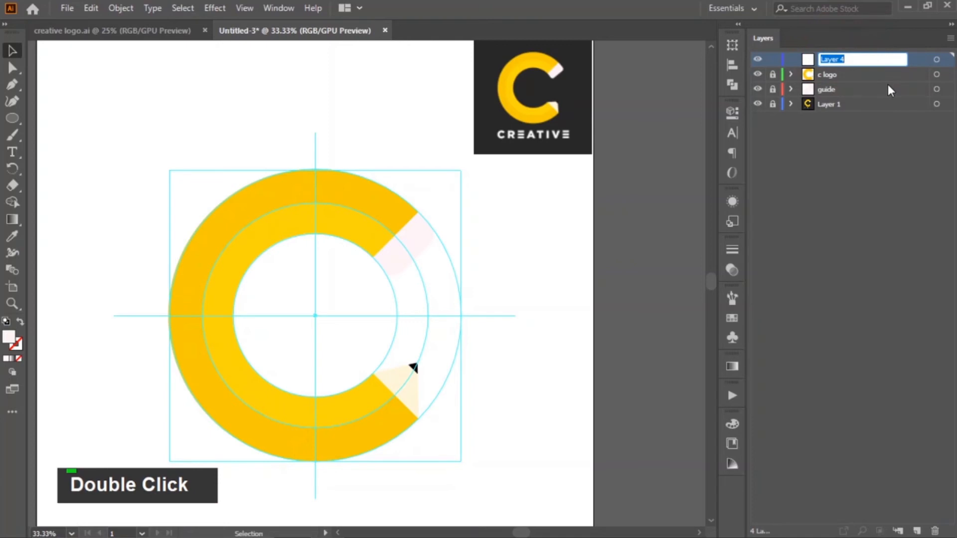
type("text")
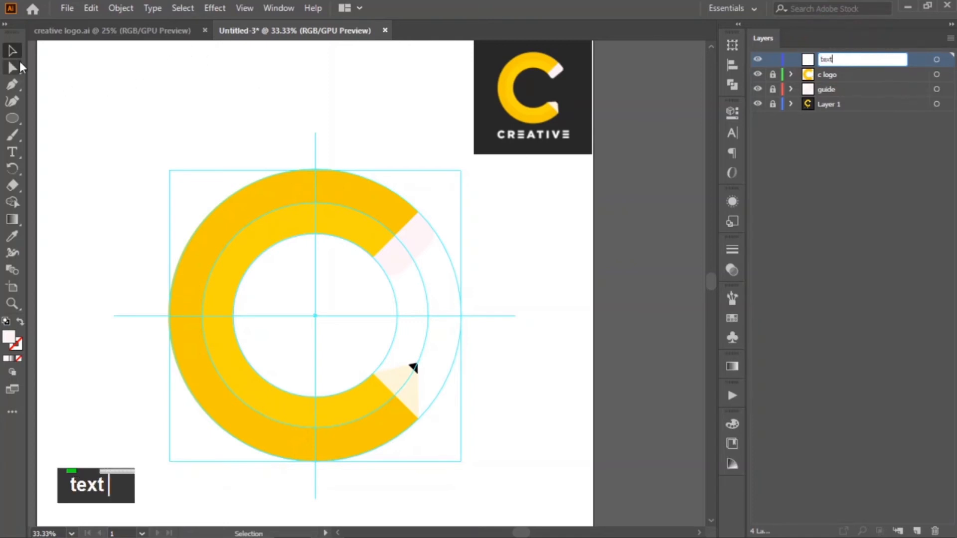
left_click(130, 106)
Start a line of point text just below the C, beginning at the guide square's left edge
scroll(416, 358, "down", 1)
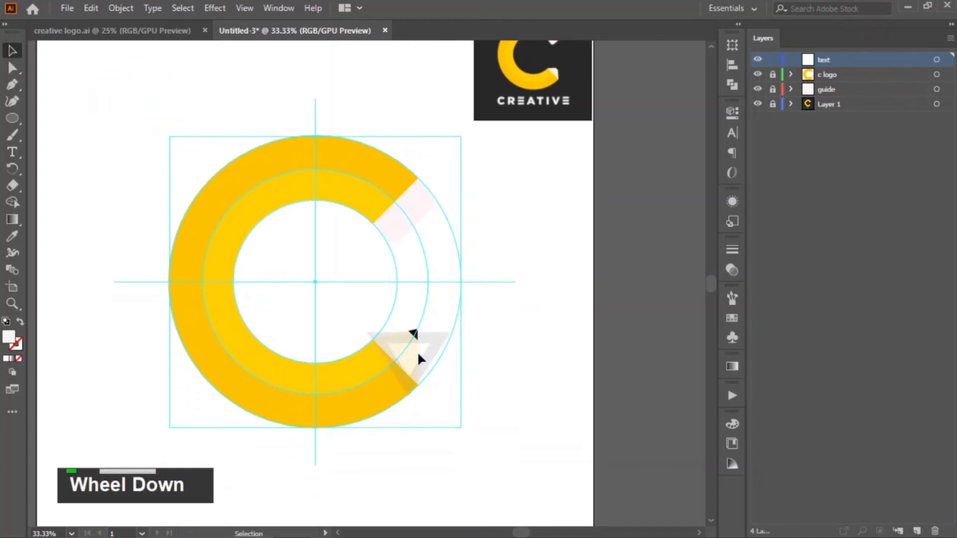
left_click(8, 155)
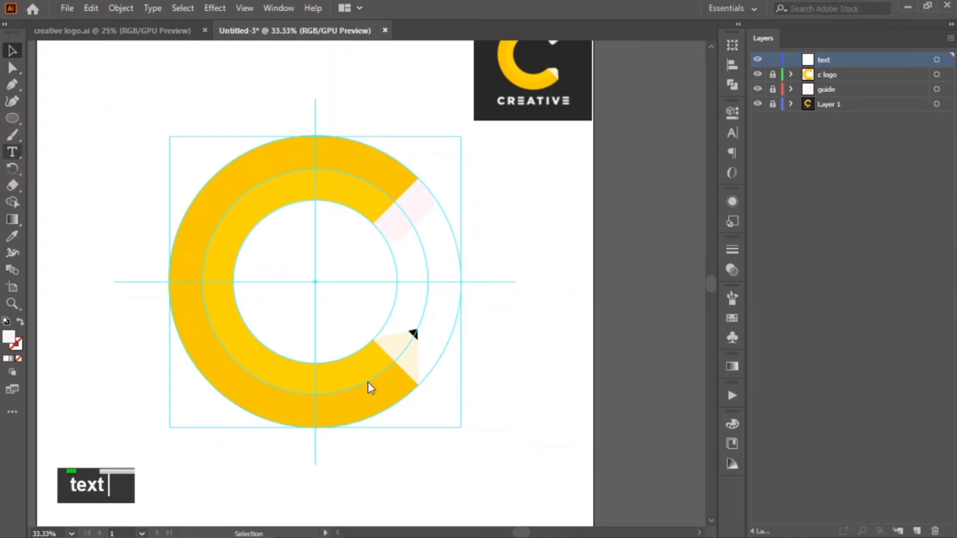
scroll(348, 421, "down", 1)
scroll(368, 433, "down", 1)
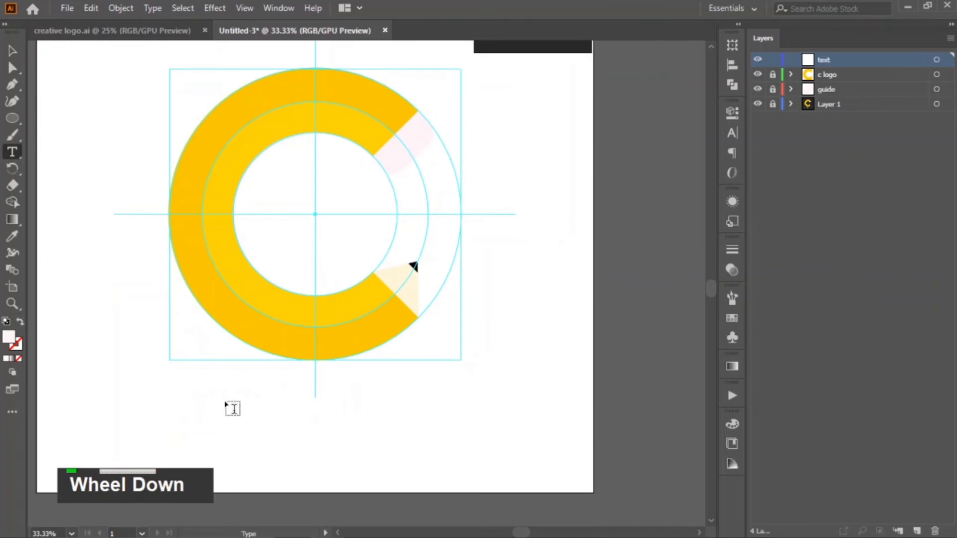
left_click(169, 382)
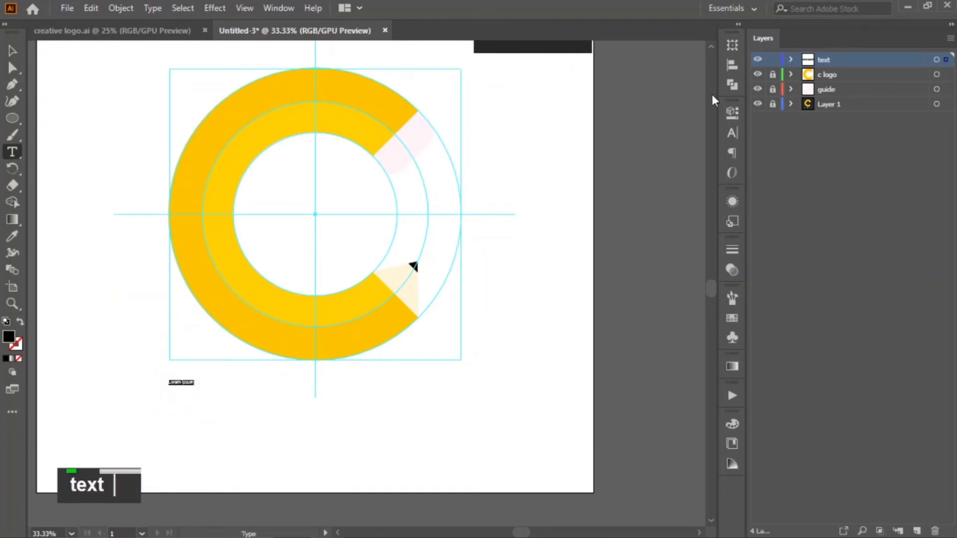
Set the placeholder text's font size to 100 pt
left_click(731, 121)
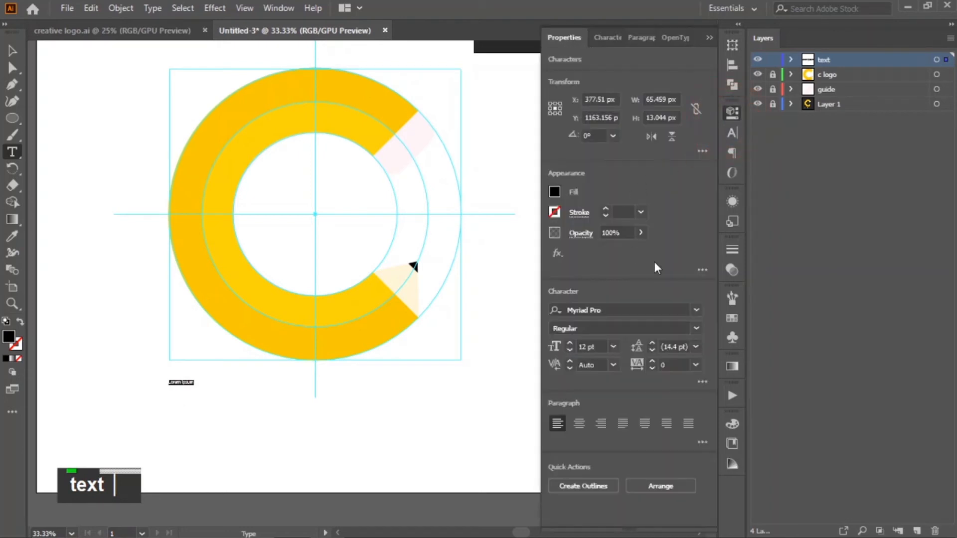
left_click(613, 346)
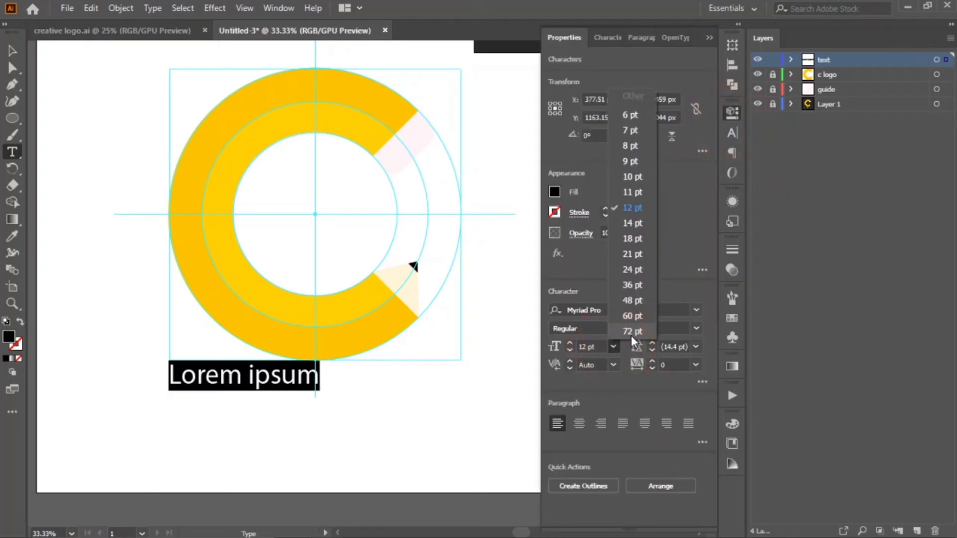
left_click(631, 335)
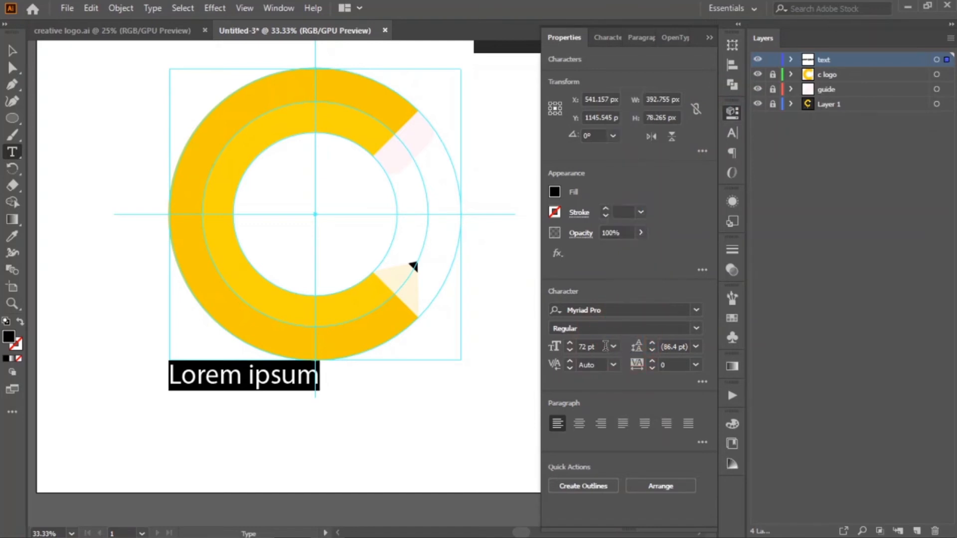
left_click(613, 347)
left_click(599, 342)
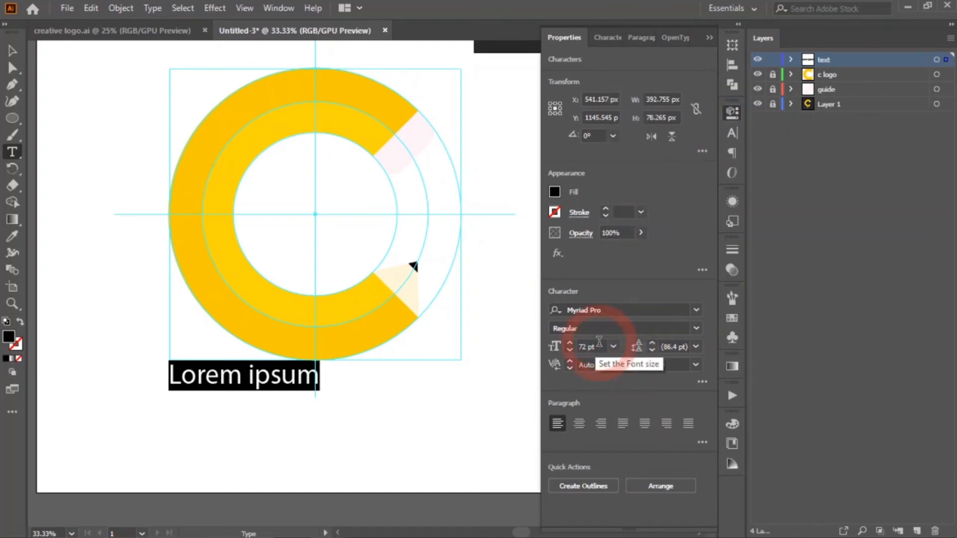
key("BackSpace")
key("BackSpace")
key("BackSpace")
key("BackSpace")
key("BackSpace")
key("BackSpace")
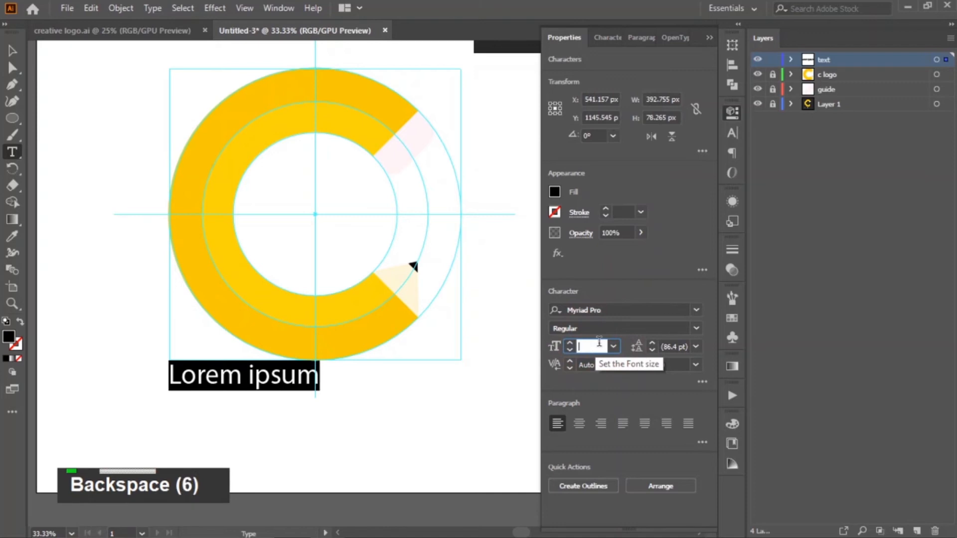
type("100")
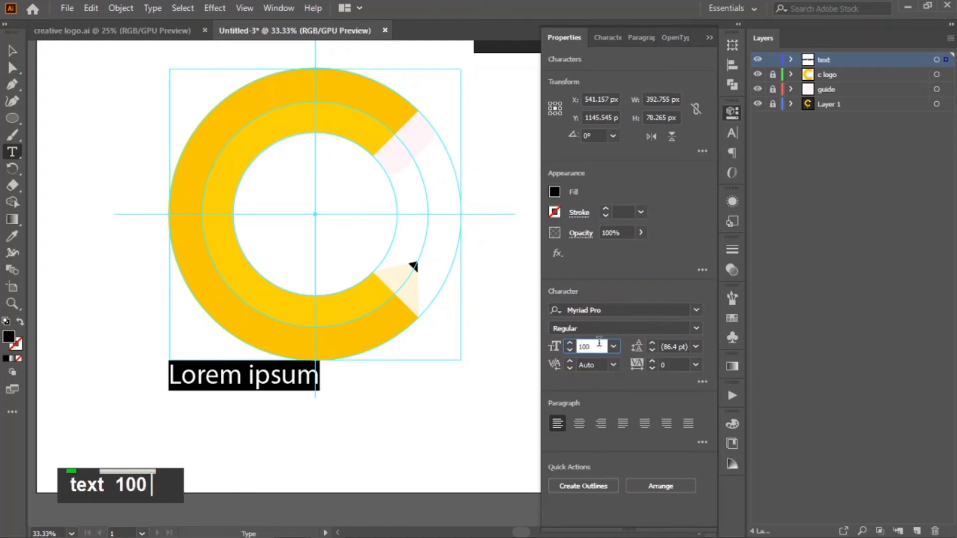
key("Return")
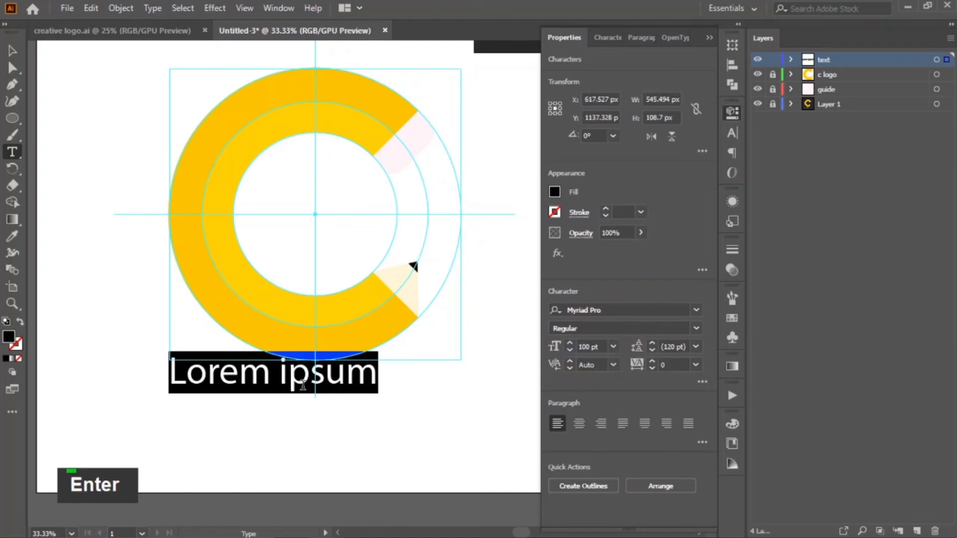
Replace the placeholder text with CREATIVE in capital letters
key("Caps_Lock")
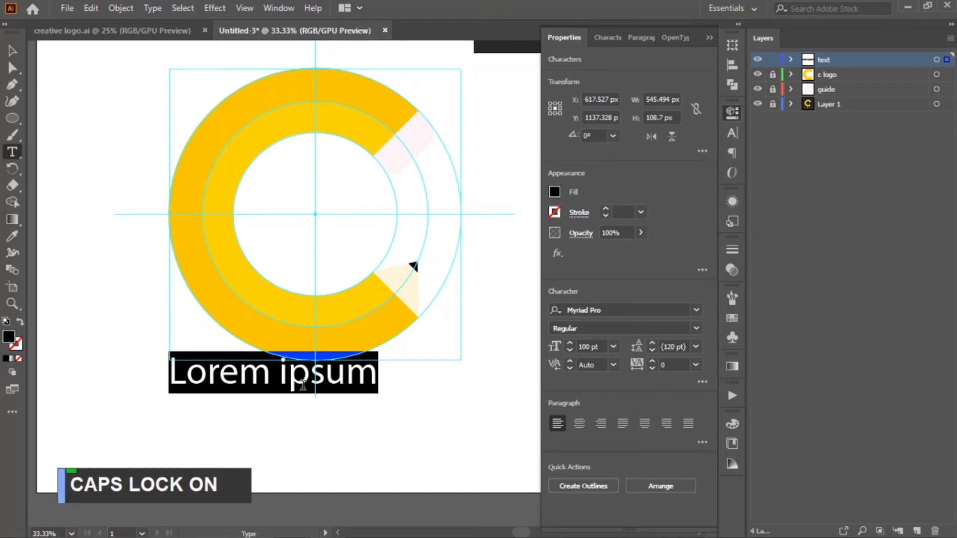
type("CREAT")
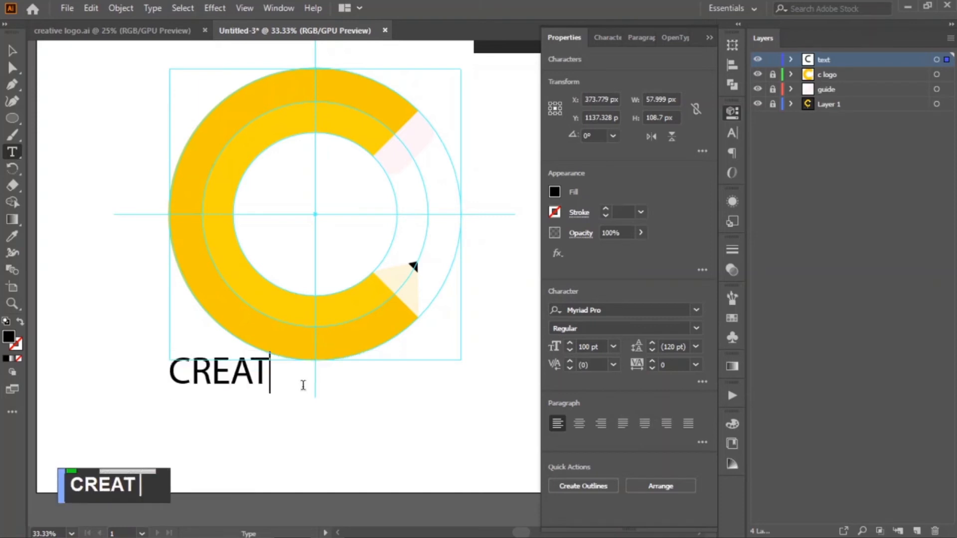
type("IVE")
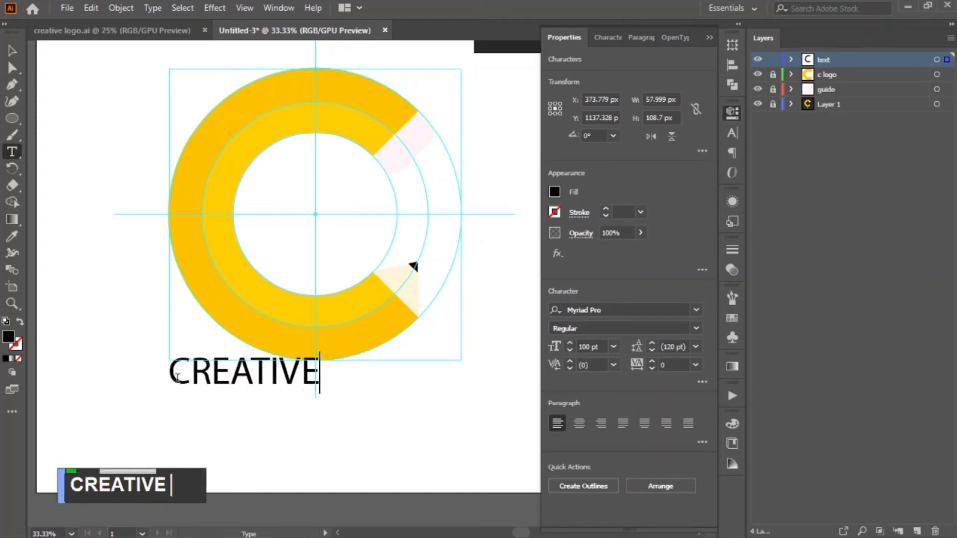
Change the CREATIVE text's font to Gotham-Black
left_click_drag(170, 377, 313, 380)
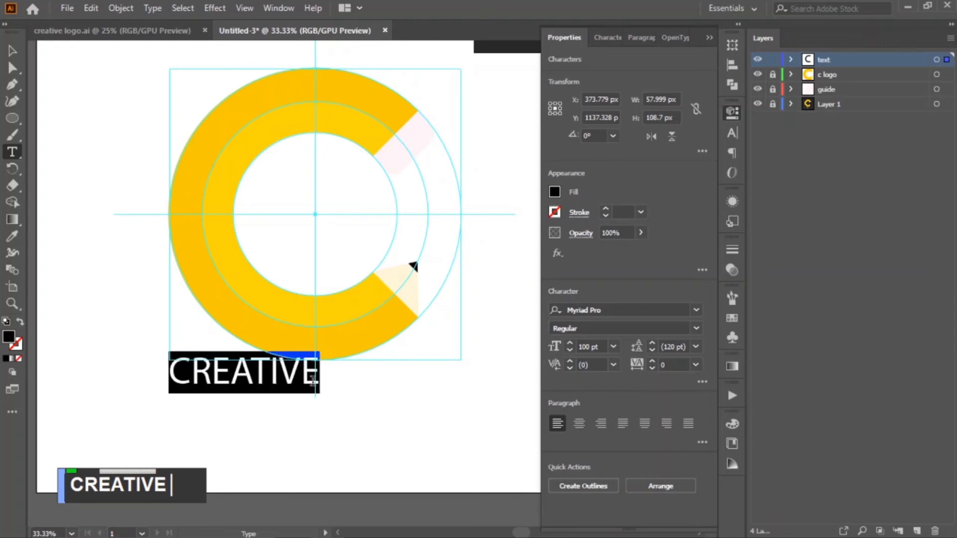
left_click(633, 310)
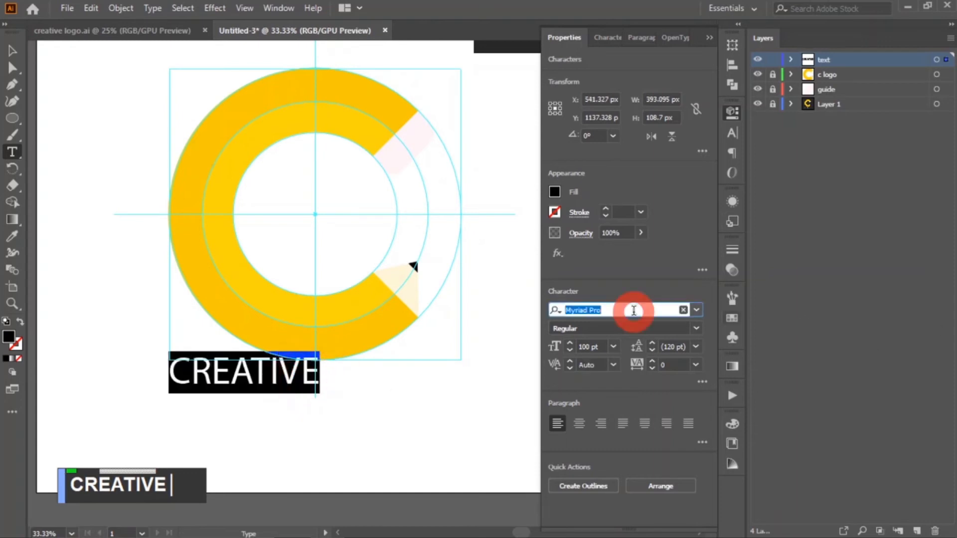
type("GOT")
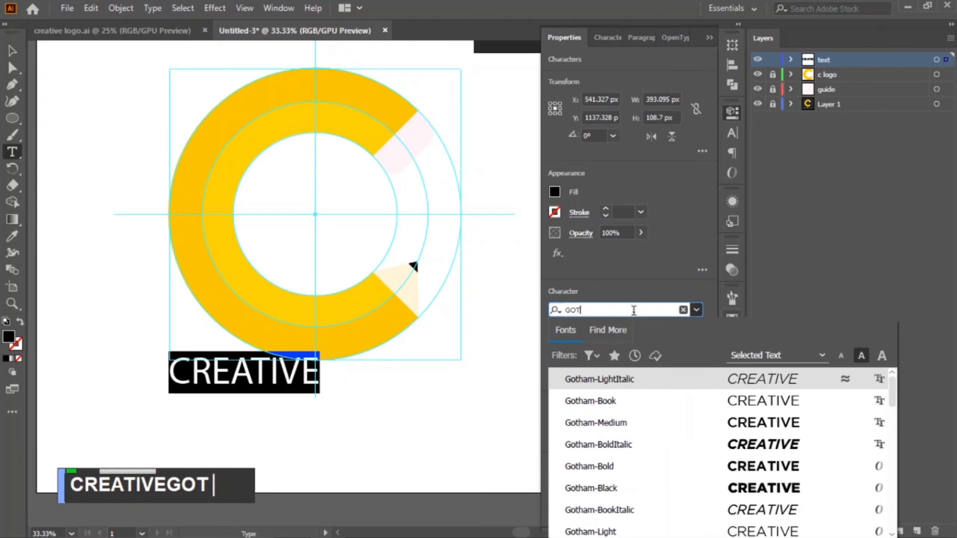
type("HAM")
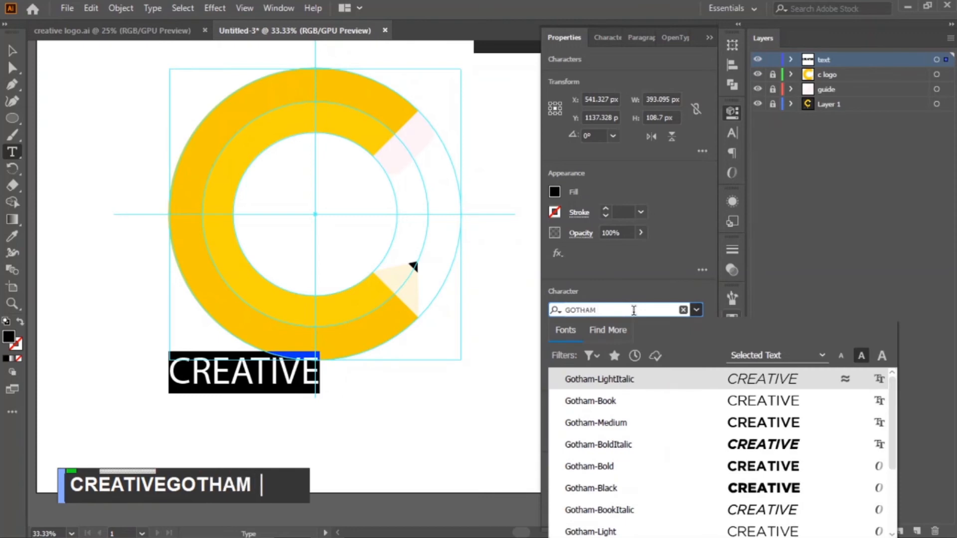
left_click(632, 488)
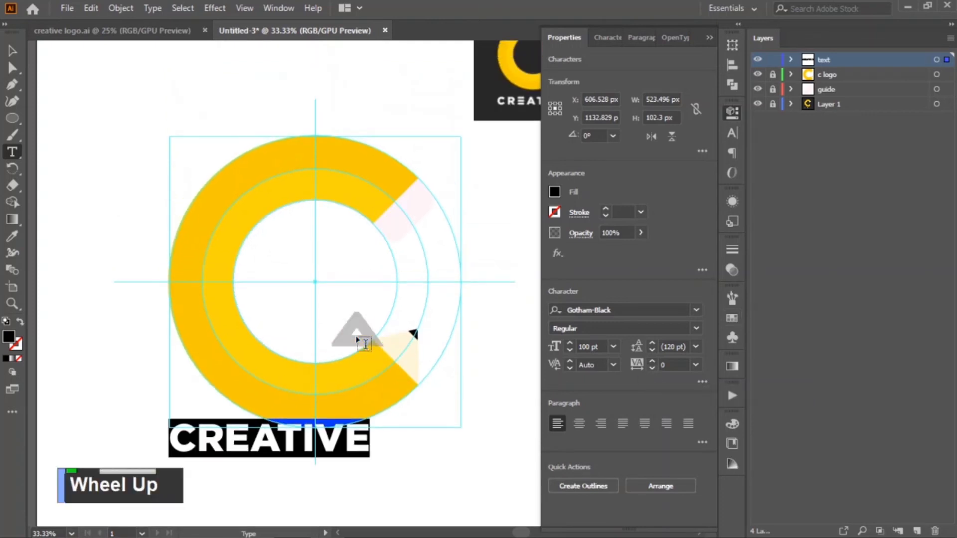
Set the tracking of the CREATIVE text to 200
scroll(353, 331, "up", 1)
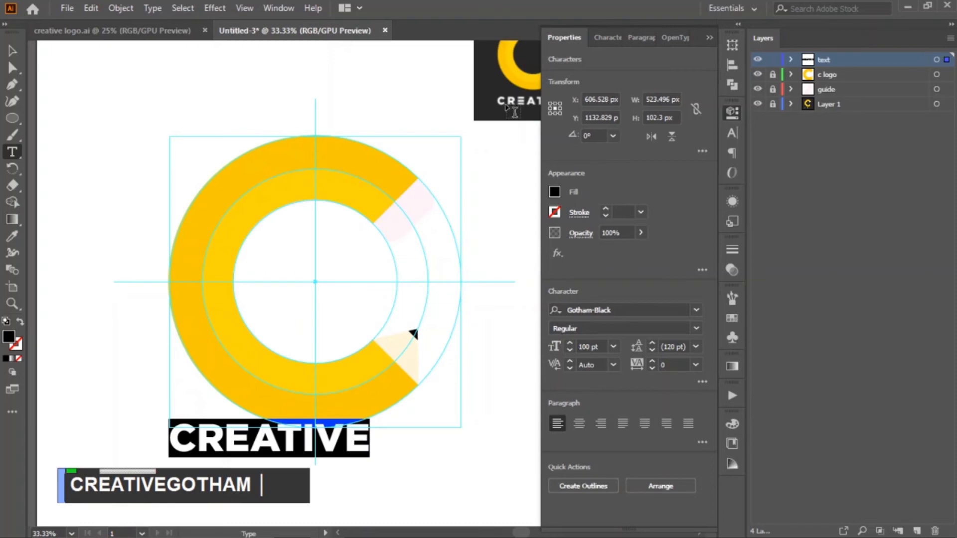
scroll(324, 386, "down", 1)
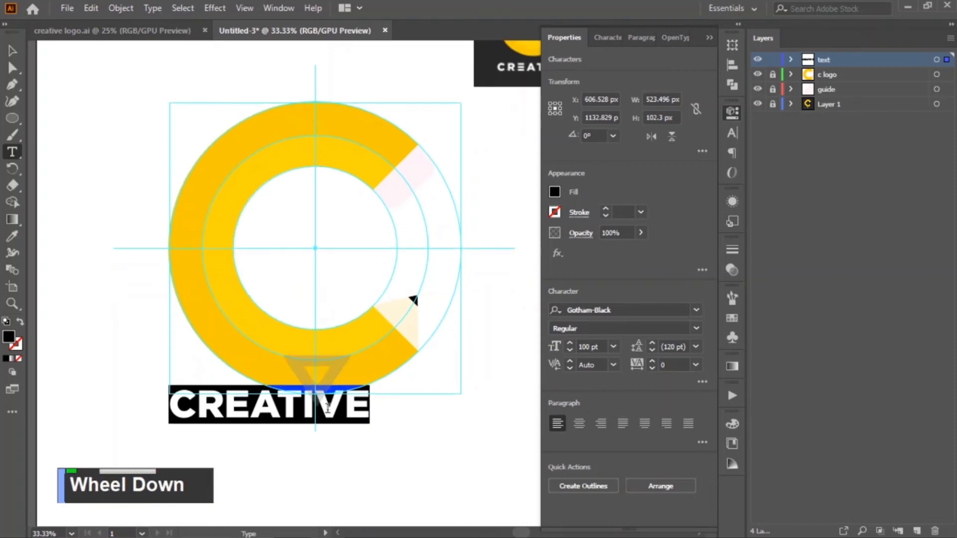
scroll(678, 365, "down", 1)
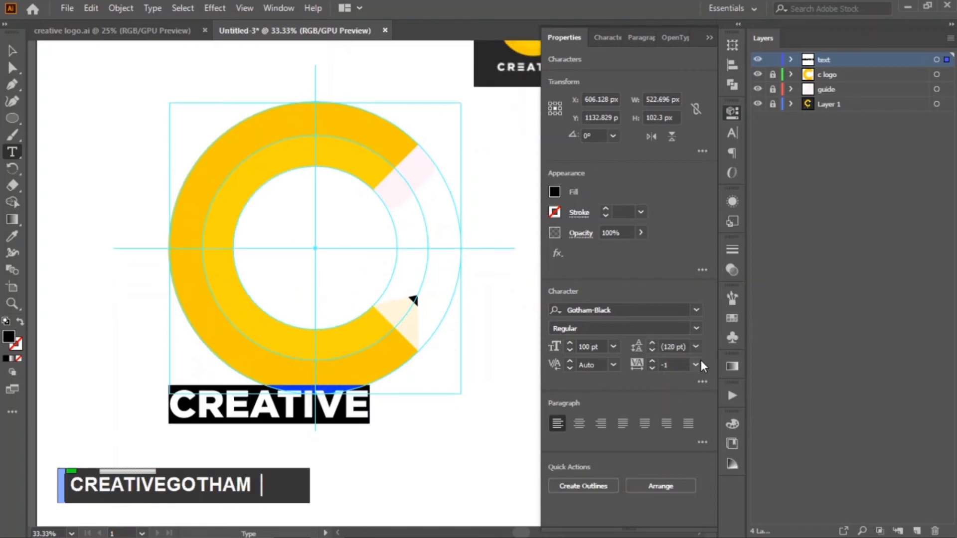
left_click(685, 365)
key("BackSpace")
key("BackSpace")
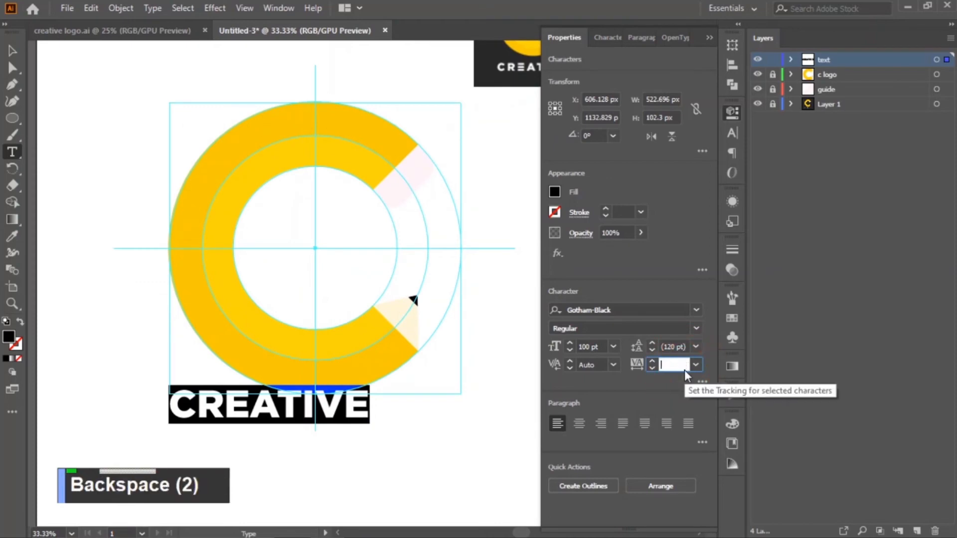
type("200")
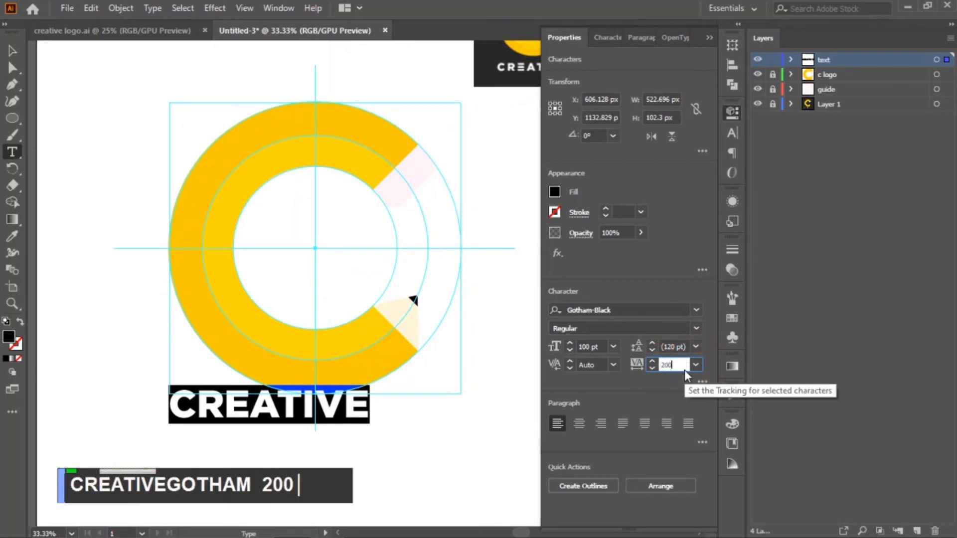
key("Return")
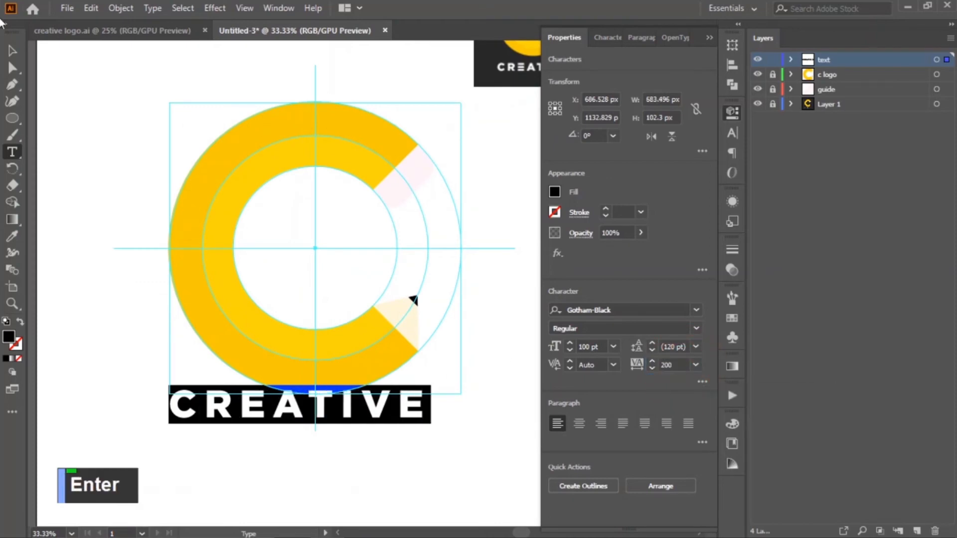
Scale the CREATIVE text up proportionally until its letters span the width of the guide square
left_click(708, 37)
left_click(8, 53)
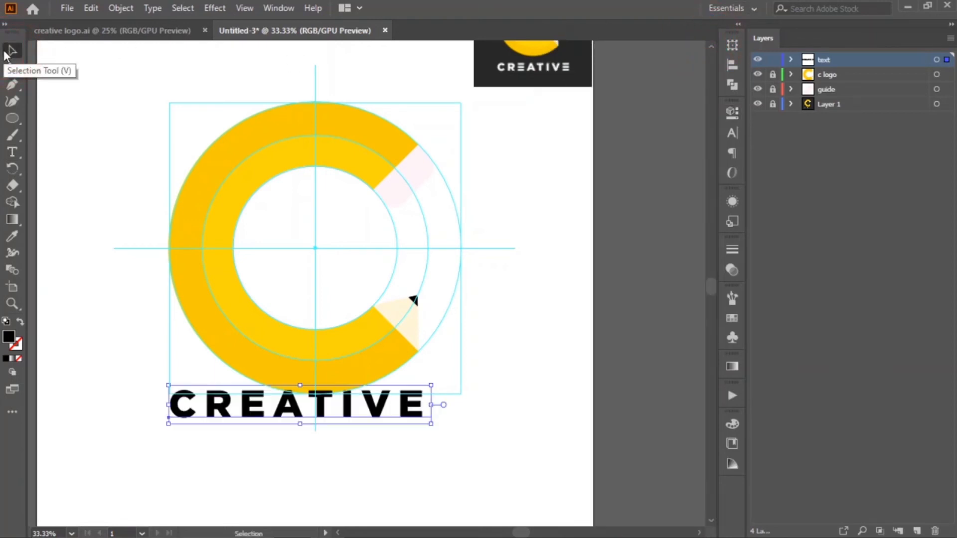
scroll(429, 394, "down", 1)
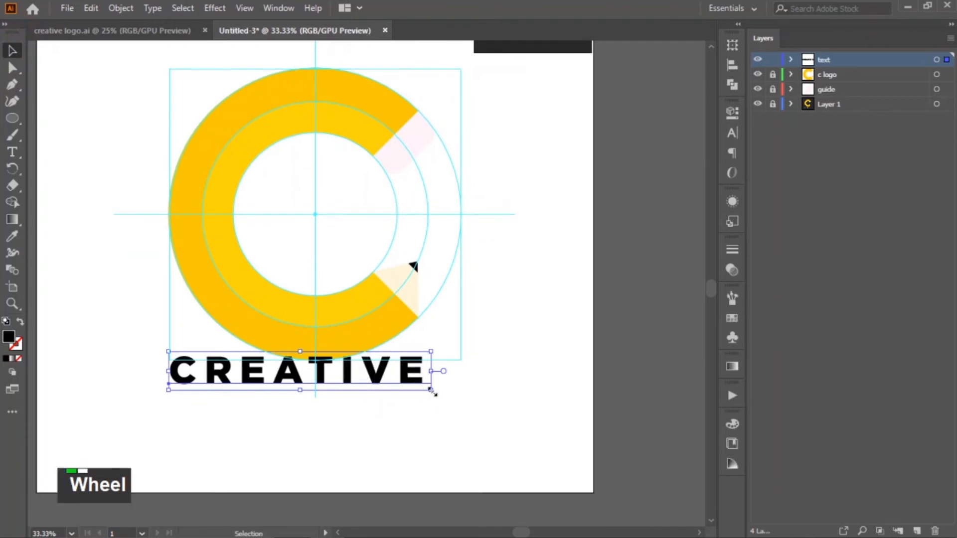
left_click_drag(432, 390, 472, 408)
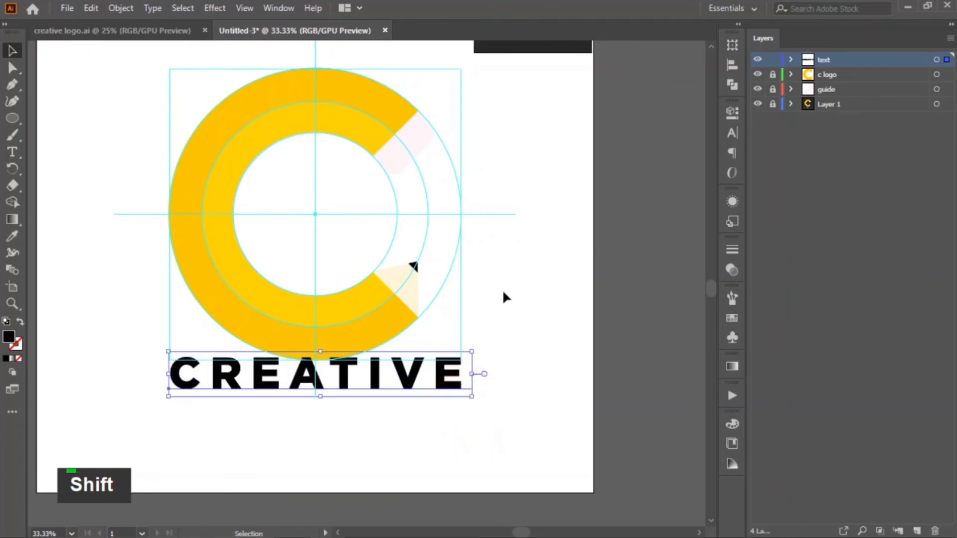
Nudge the CREATIVE text straight down to leave a small gap below the C, and deselect it
key("Down")
key("Down")
key("Down")
key("Down")
key("Down")
key("Down")
key("Down")
key("Down")
key("Down")
key("Down")
key("Down")
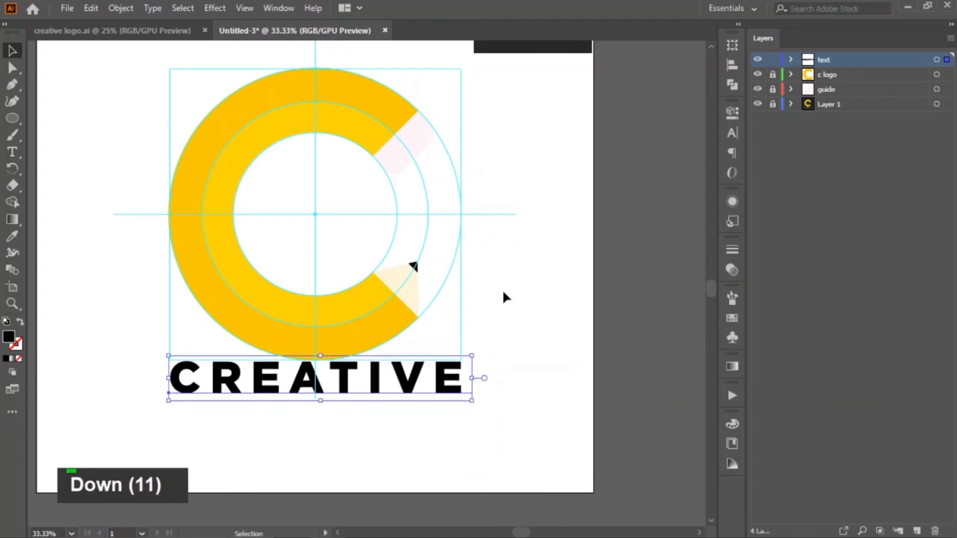
key("Down")
key("Down")
key("Down")
key("Down")
key("Down")
key("Down")
key("Down")
key("Down")
key("Down")
key("Down")
key("Down")
key("Down")
key("Down")
key("Down")
key("Down")
key("Down")
key("Down")
key("Down")
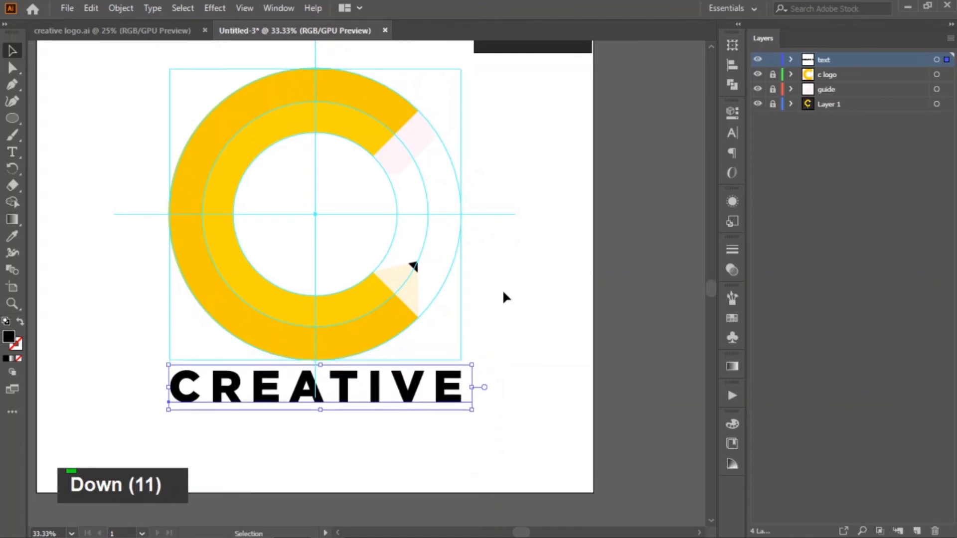
key("Down")
key("Down")
key("Down")
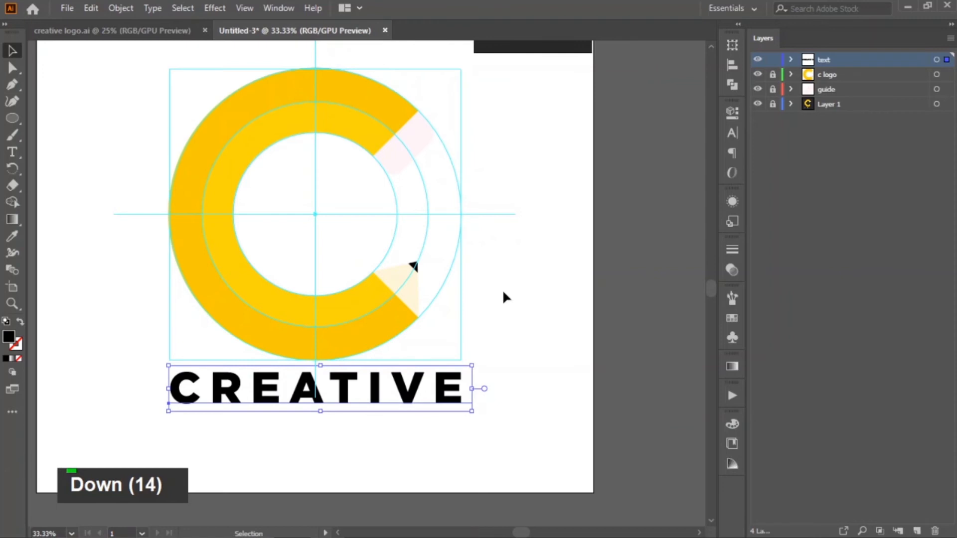
left_click(579, 360)
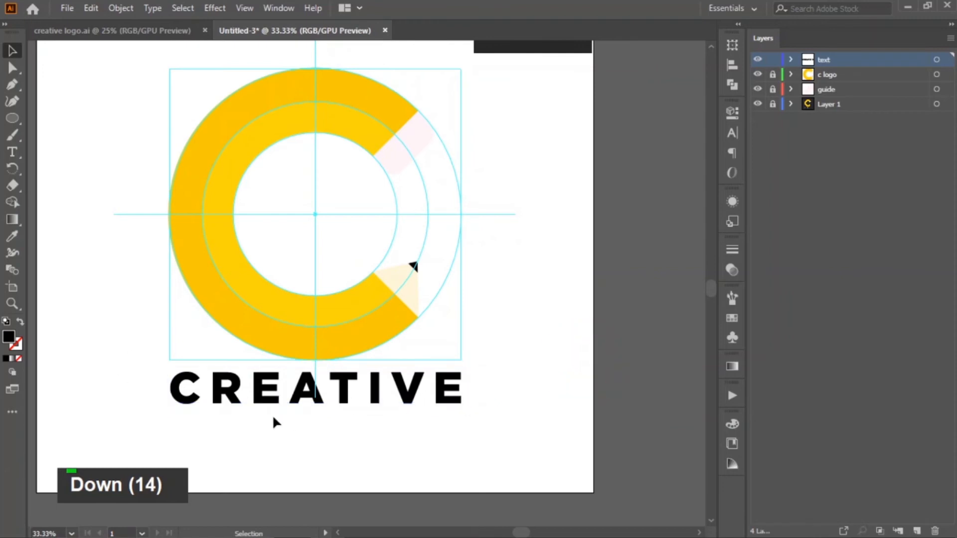
Convert the CREATIVE text below the C to outlines
scroll(380, 351, "up", 1)
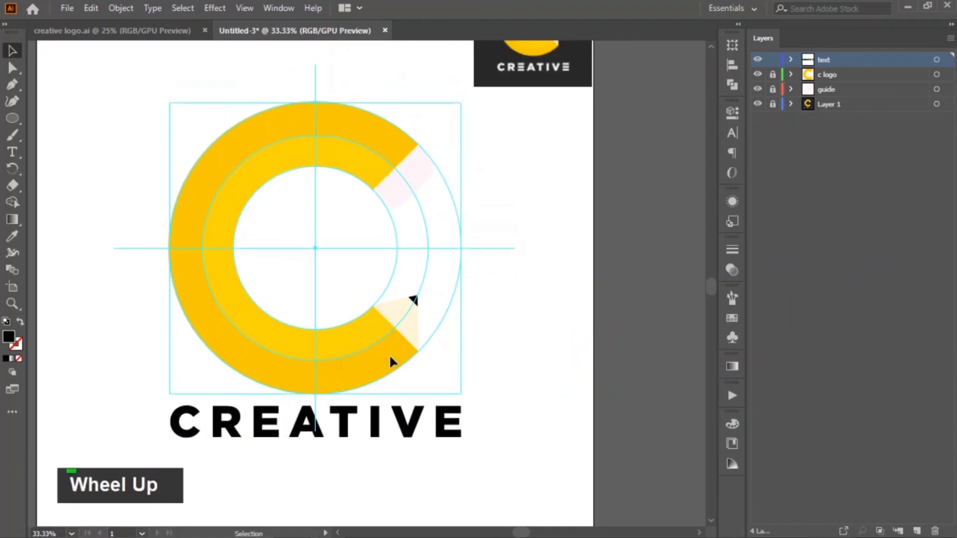
scroll(390, 359, "up", 1)
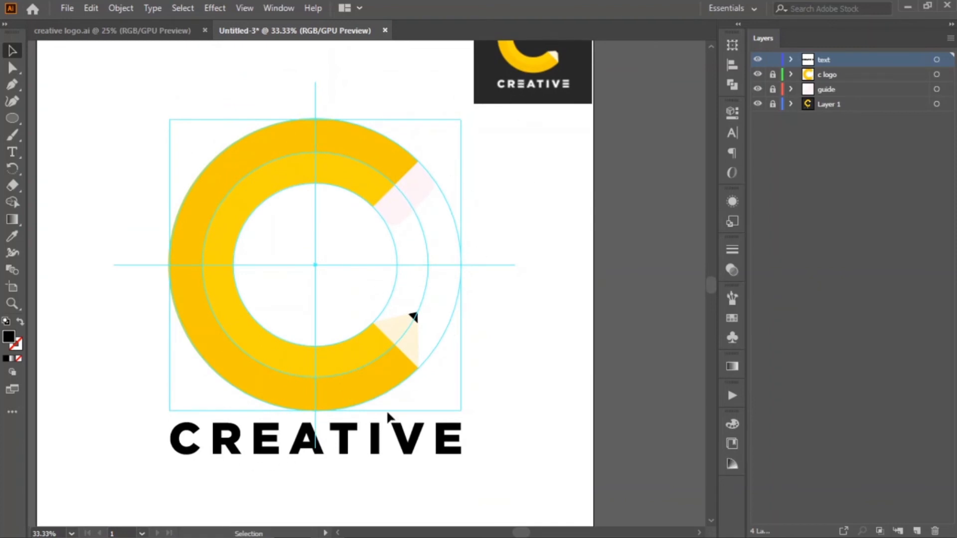
left_click(343, 451)
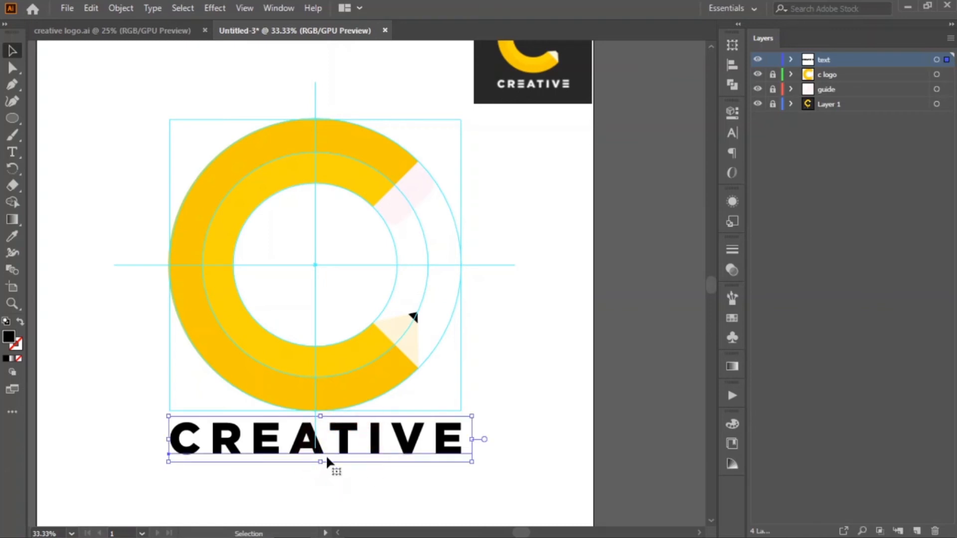
left_click(202, 473)
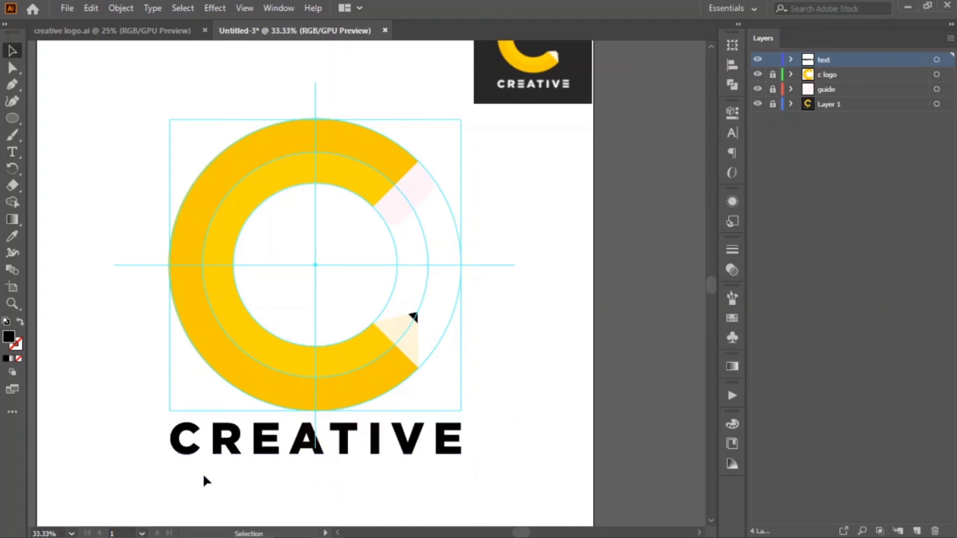
left_click(185, 445)
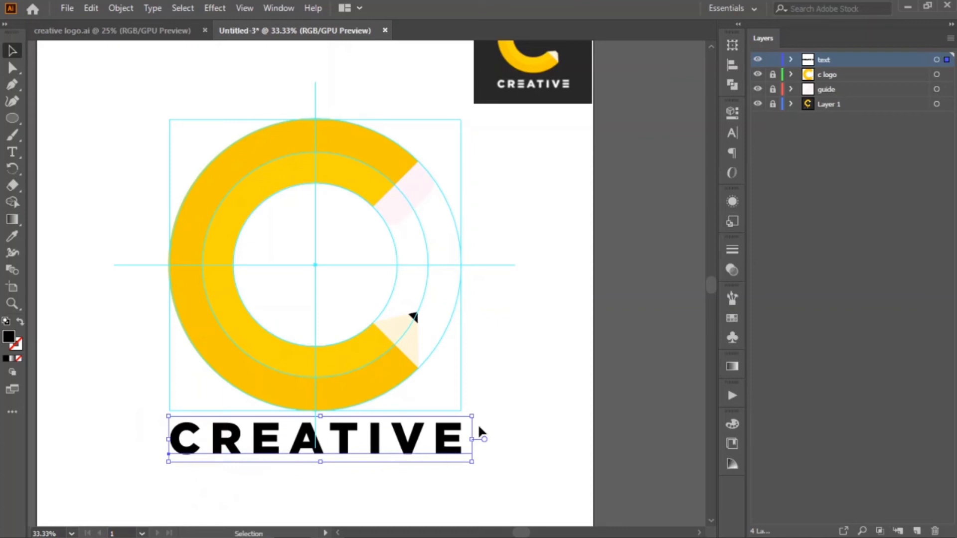
left_click(792, 60)
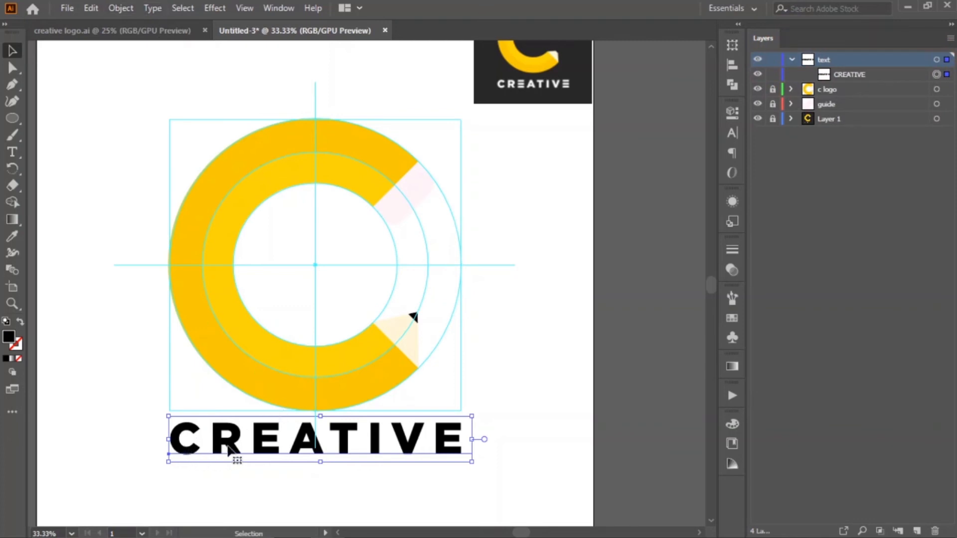
left_click(151, 8)
left_click(211, 256)
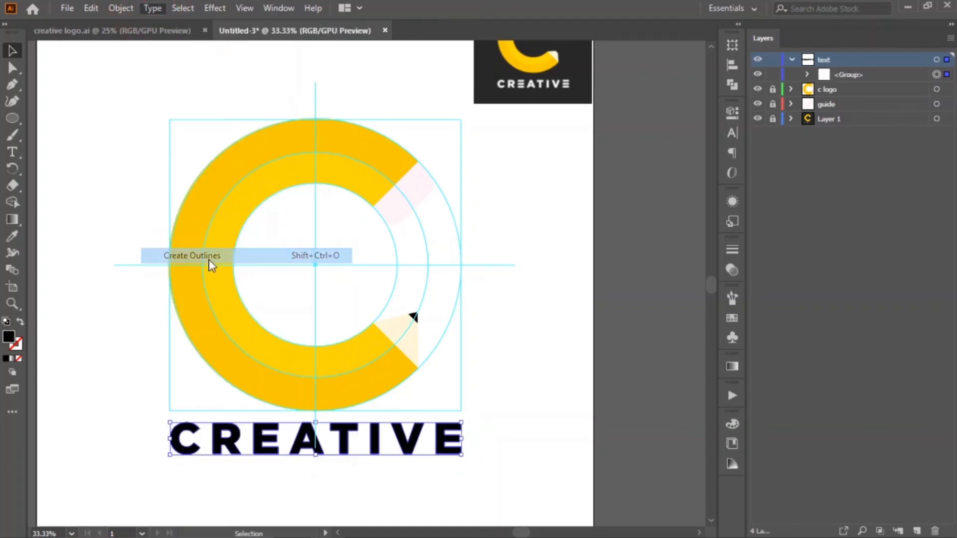
Expand the outlined wordmark's group and select the final E, V, I and T paths in turn to examine them
left_click(588, 376)
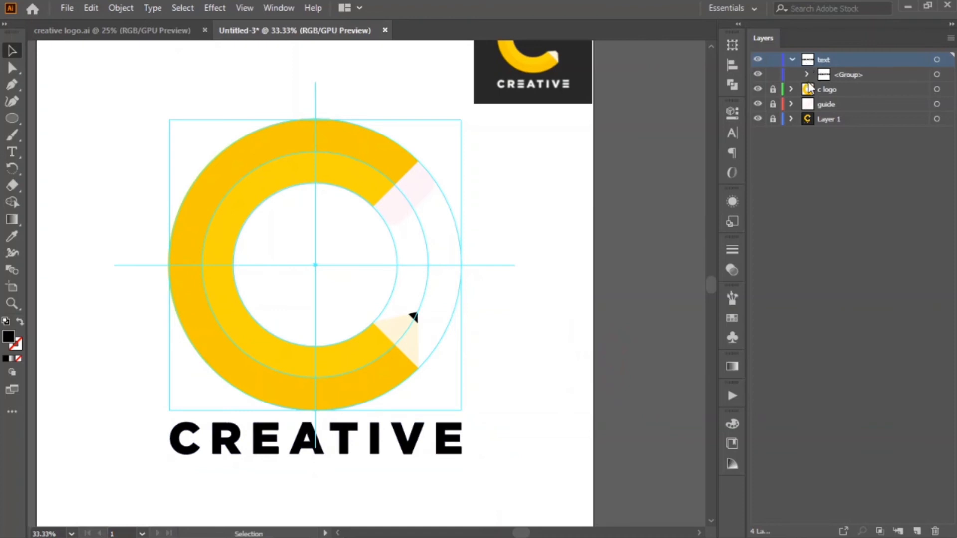
left_click(807, 75)
left_click(936, 90)
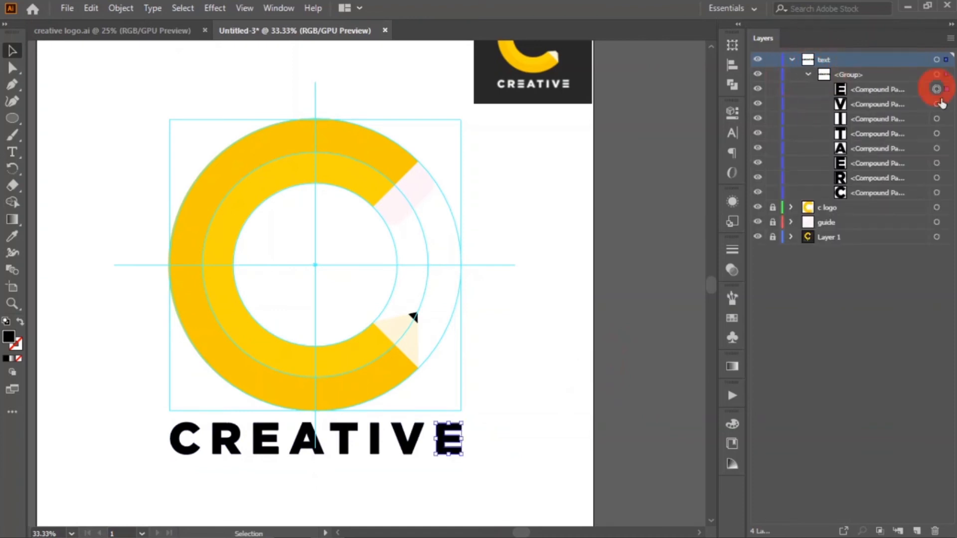
left_click(936, 104)
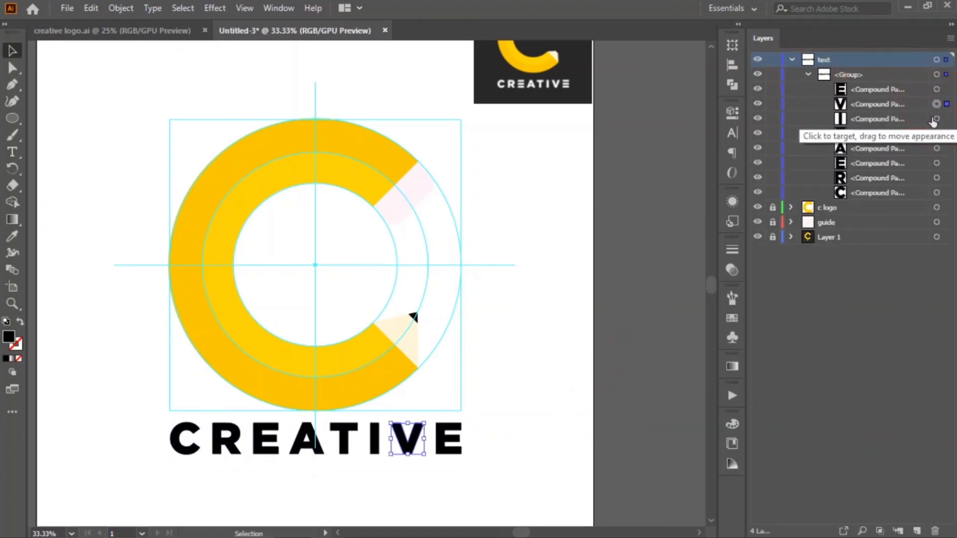
left_click(936, 119)
left_click(936, 134)
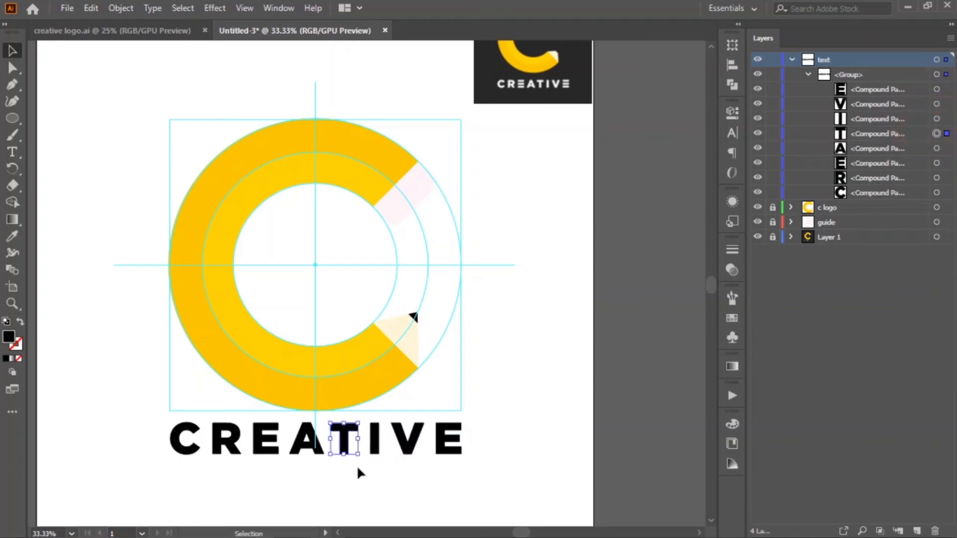
Draw a black rectangle exactly covering the top bar of the wordmark's final E
left_click(936, 90)
key("z")
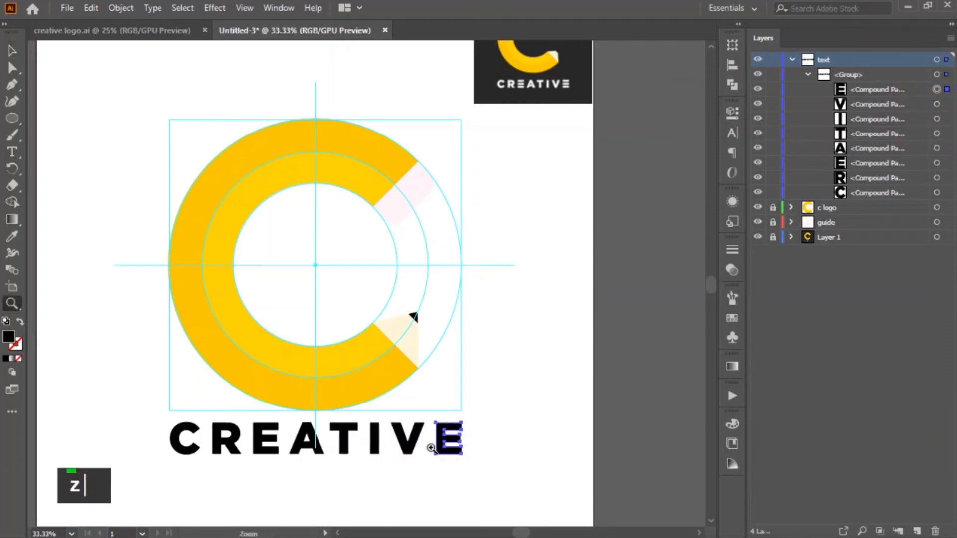
left_click(422, 417)
left_click(373, 297)
left_click(378, 335)
left_click(416, 254)
left_click(396, 279)
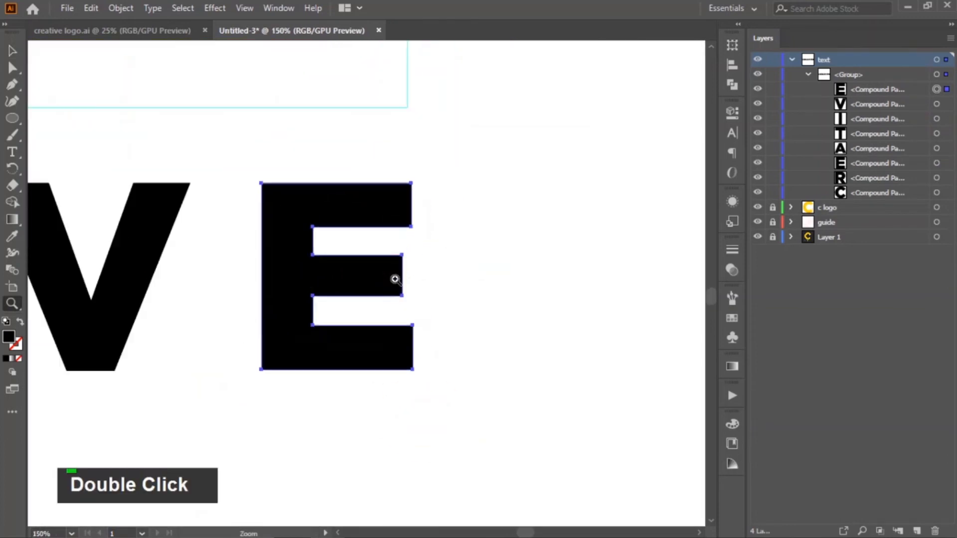
key("space")
left_click_drag(387, 245, 436, 278)
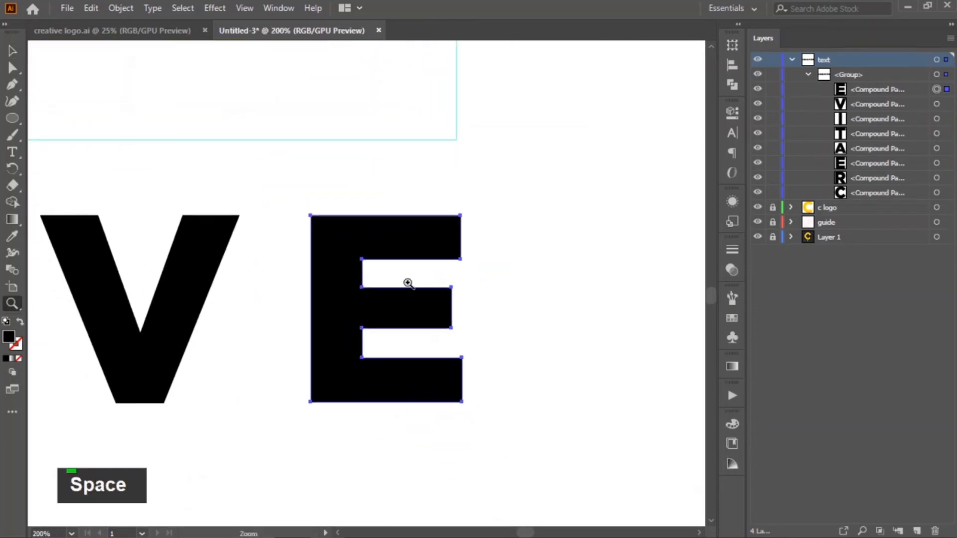
left_click(10, 124)
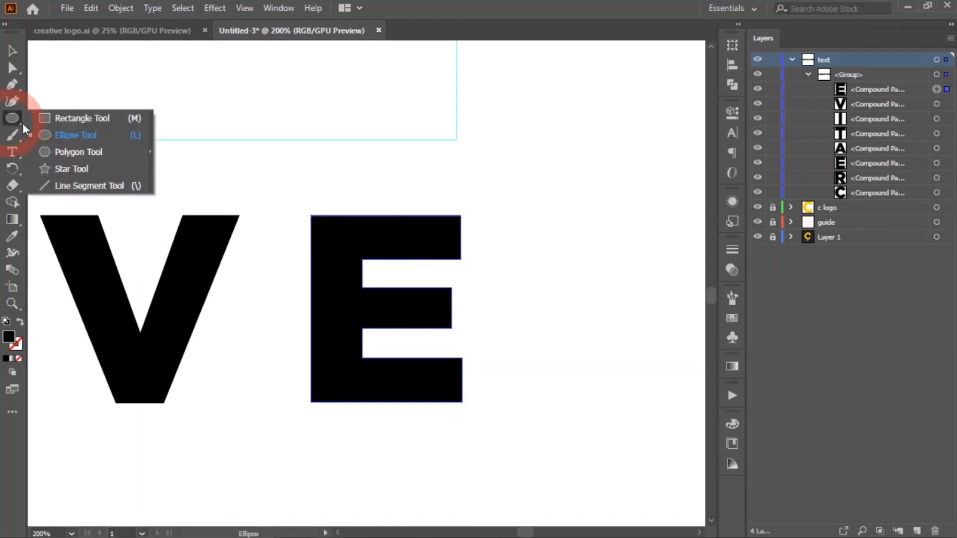
left_click(50, 118)
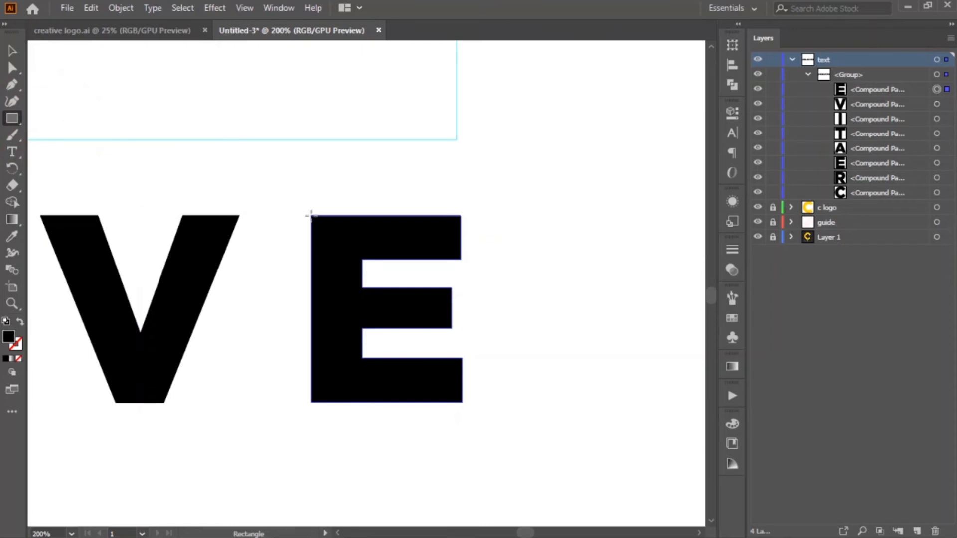
left_click_drag(311, 216, 461, 258)
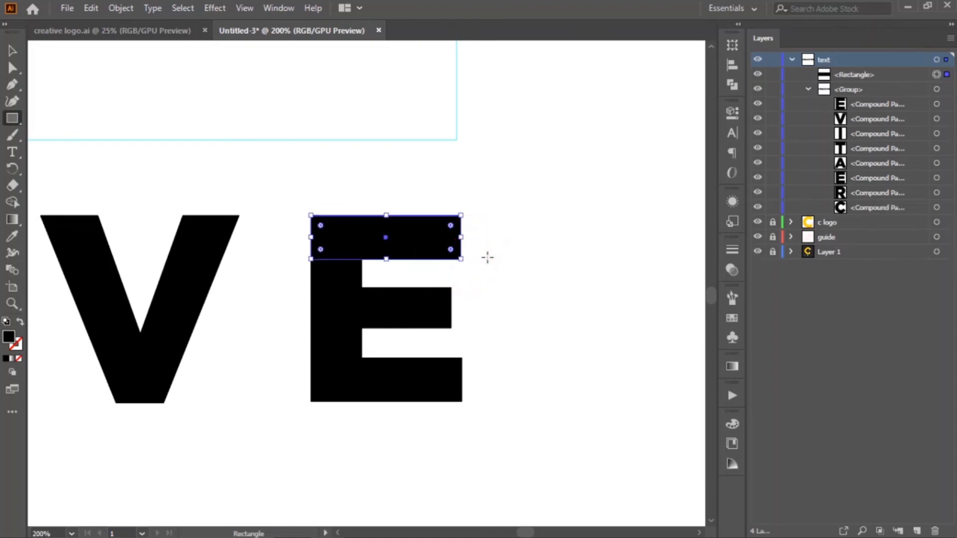
Duplicate the black rectangle on the final E's top bar twice in place
left_click(893, 73)
left_click_drag(874, 75, 919, 530)
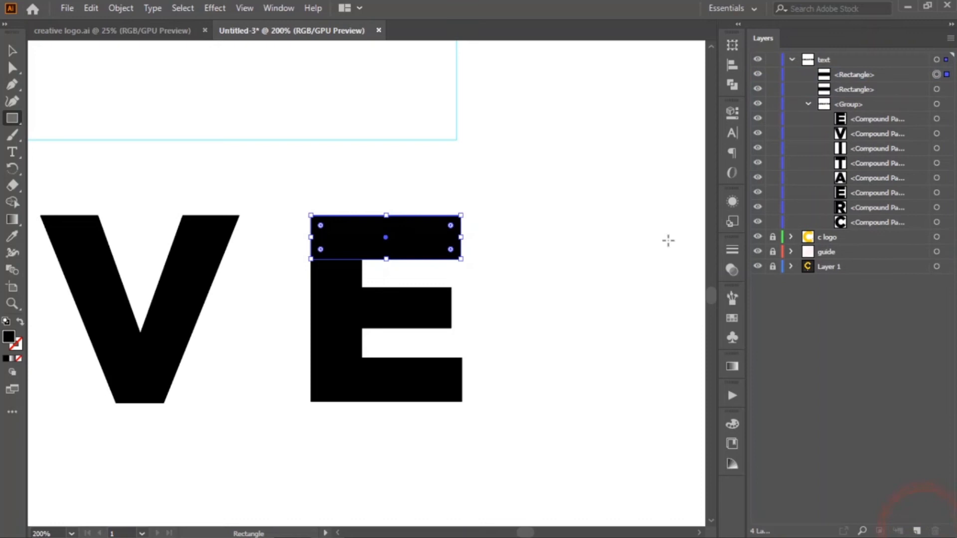
left_click(876, 75)
left_click_drag(890, 84, 916, 532)
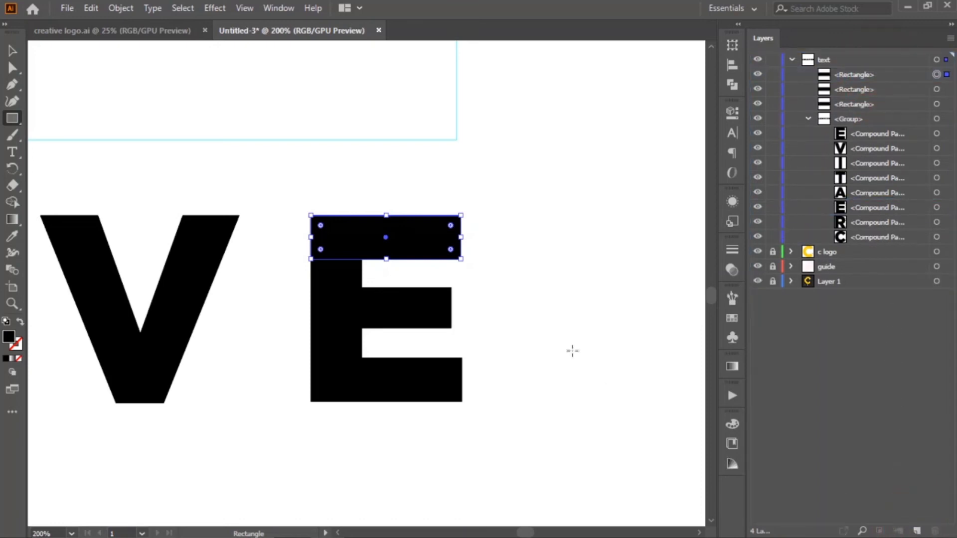
Move the two rectangle copies straight down onto the final E's bottom and middle bars, and delete the original E path
left_click(11, 51)
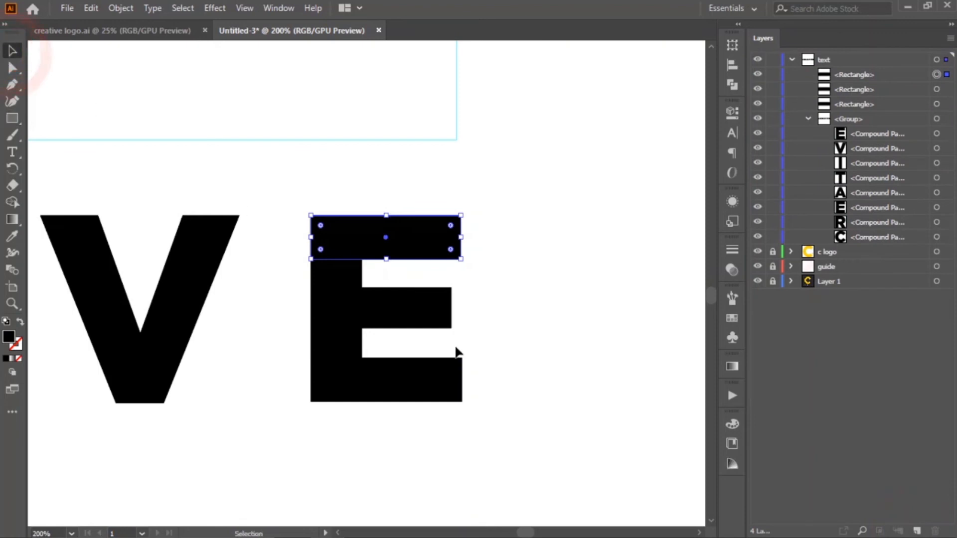
left_click(592, 308)
left_click(429, 249)
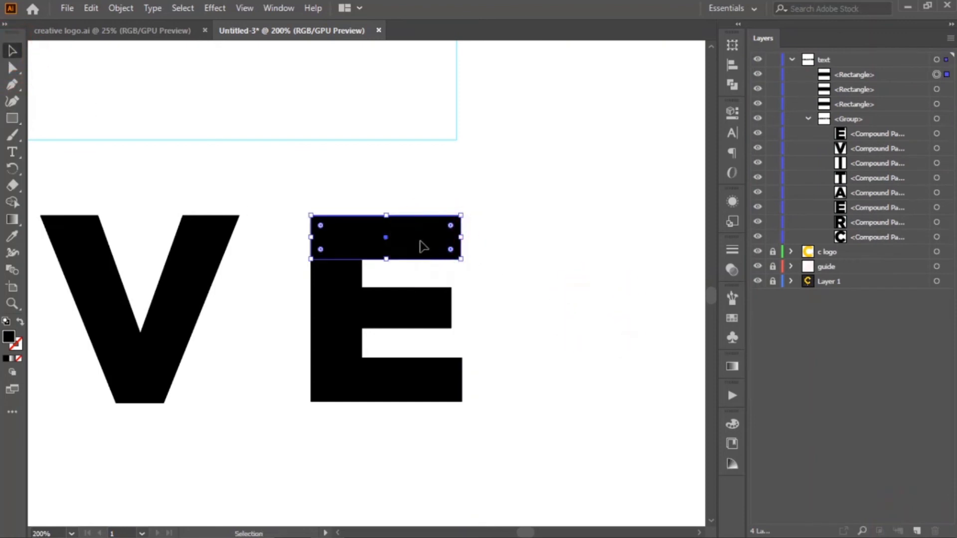
left_click_drag(420, 247, 421, 379)
left_click_drag(417, 240, 415, 307)
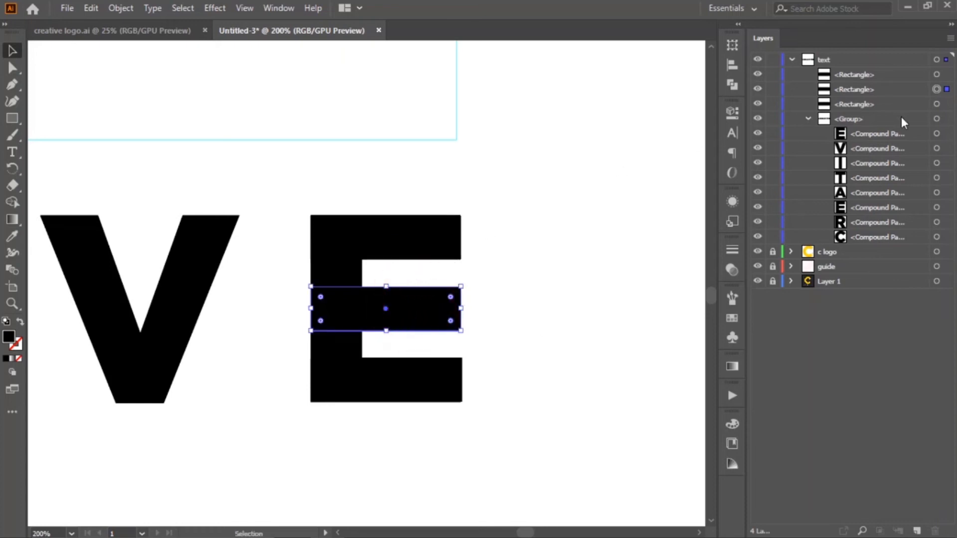
left_click(936, 134)
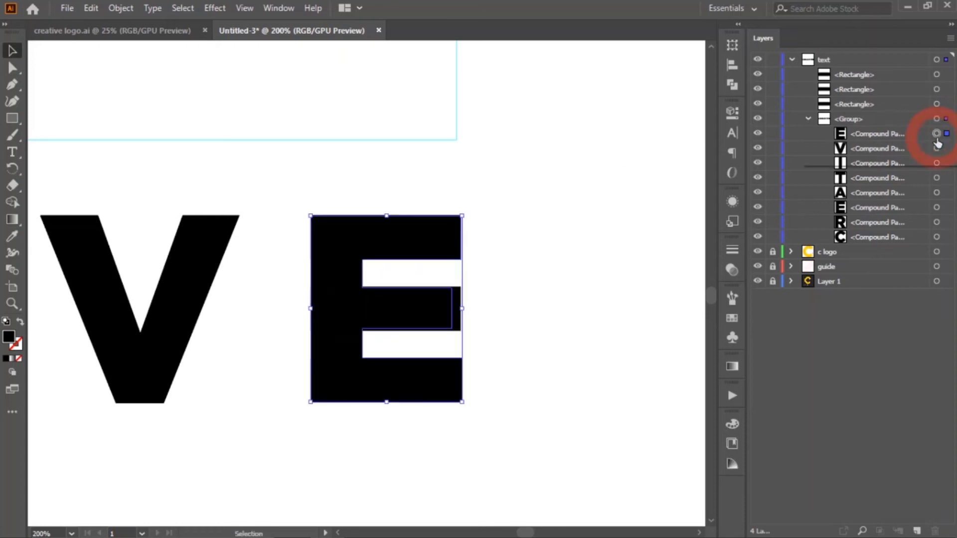
key("Delete")
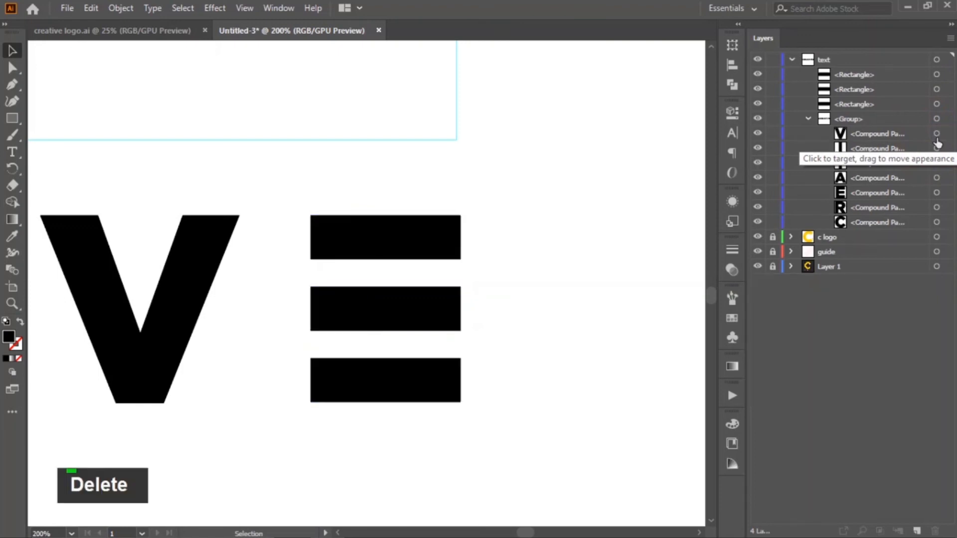
Copy the final E's three bars straight across onto the wordmark's first E
key("z")
left_click(355, 329, "alt")
left_click(354, 330, "alt")
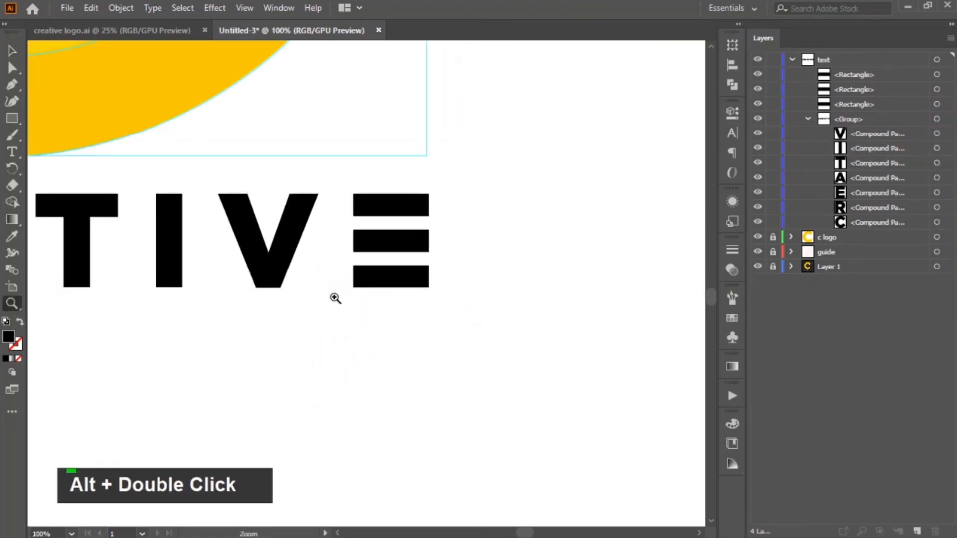
left_click_drag(342, 304, 521, 381)
left_click(12, 51)
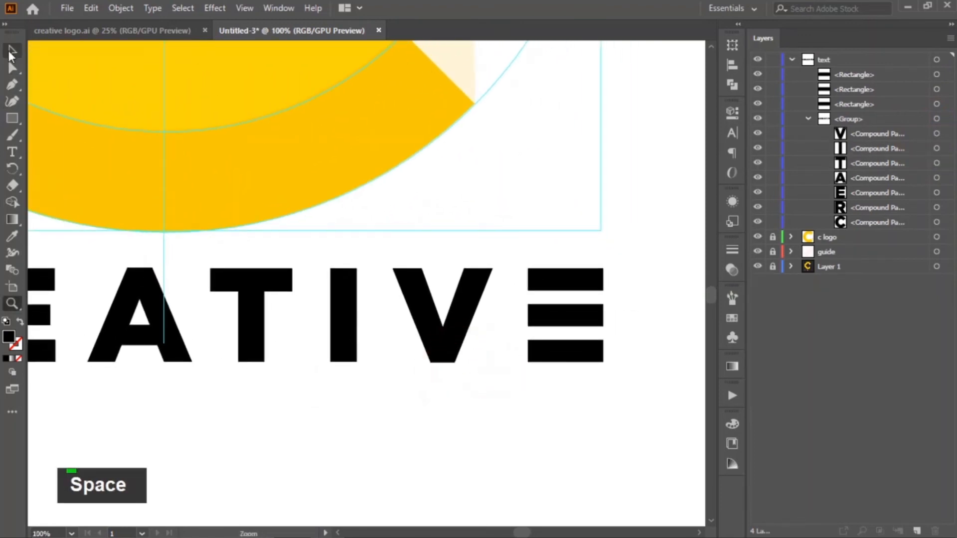
left_click(581, 274)
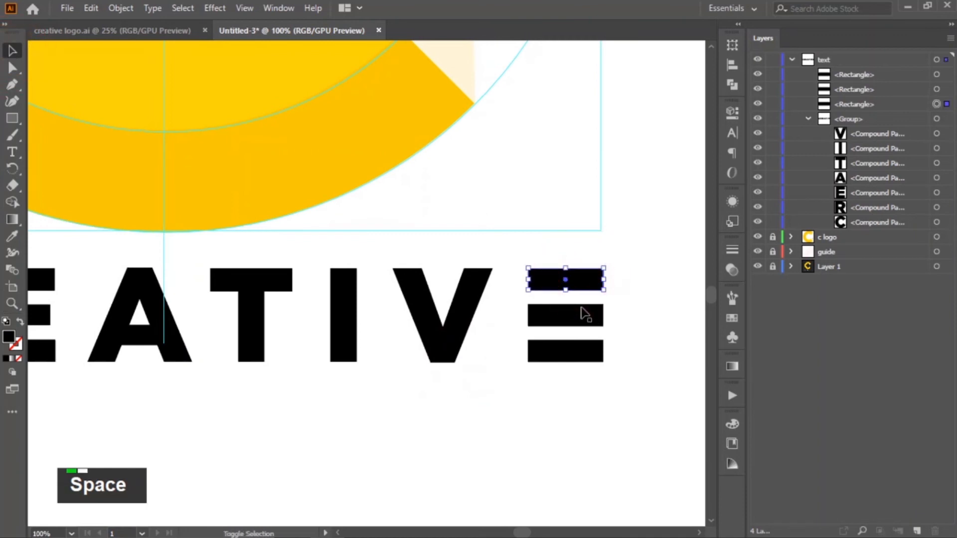
left_click(580, 315, "shift")
left_click(579, 354, "shift")
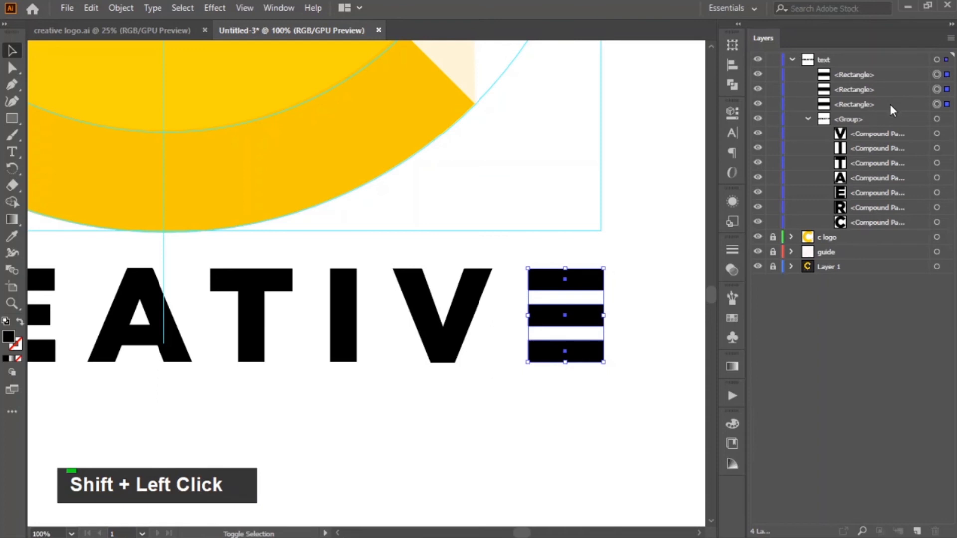
key("alt")
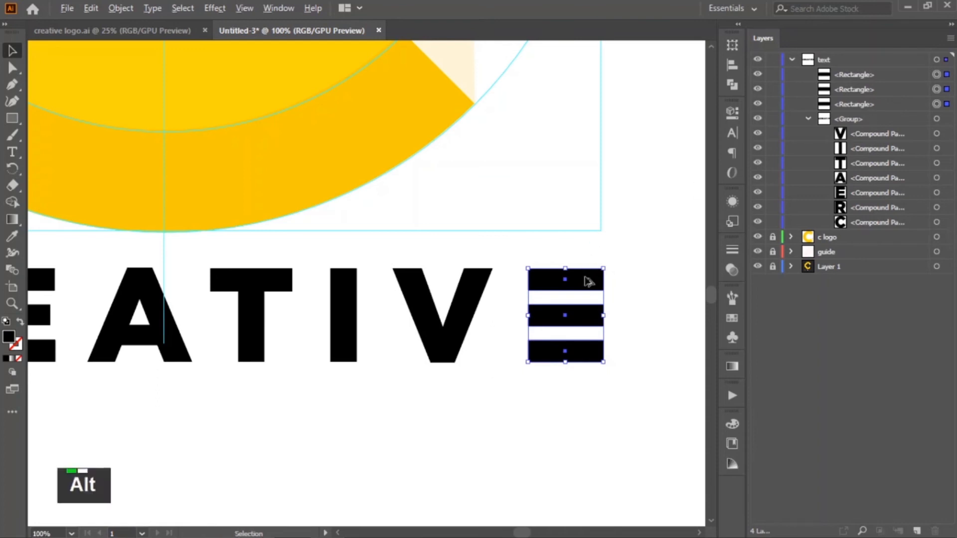
left_click_drag(587, 281, 73, 281)
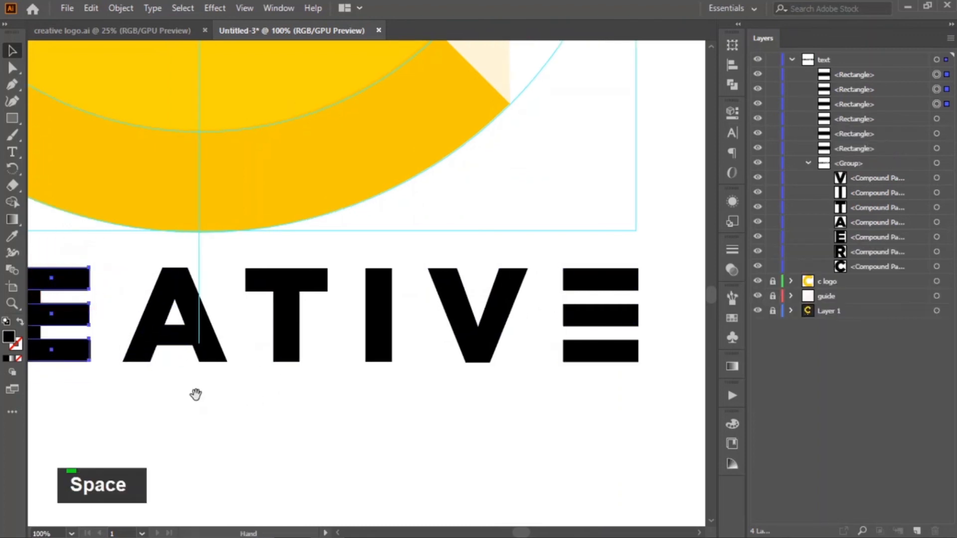
Delete the original path of the wordmark's first E, keeping the three bars over it
left_click_drag(194, 394, 381, 397)
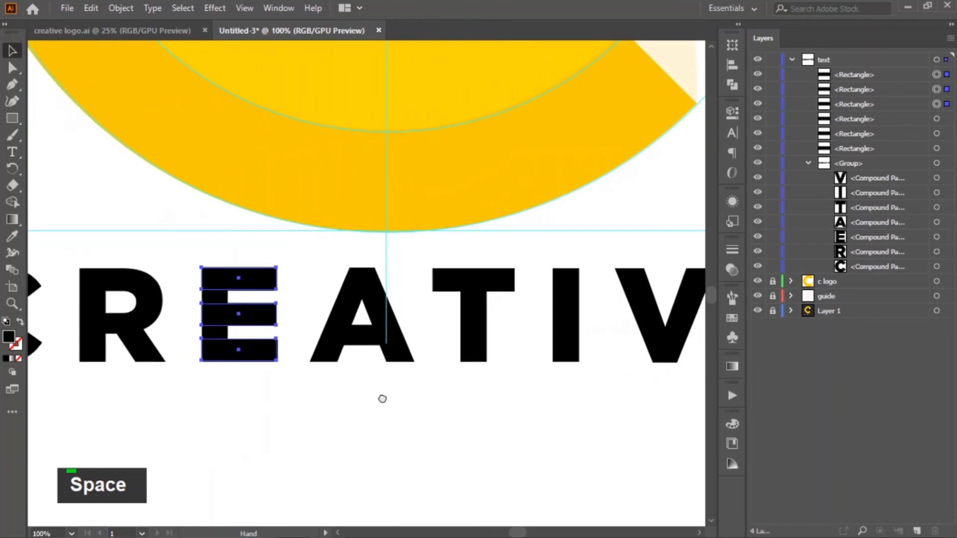
left_click(935, 237)
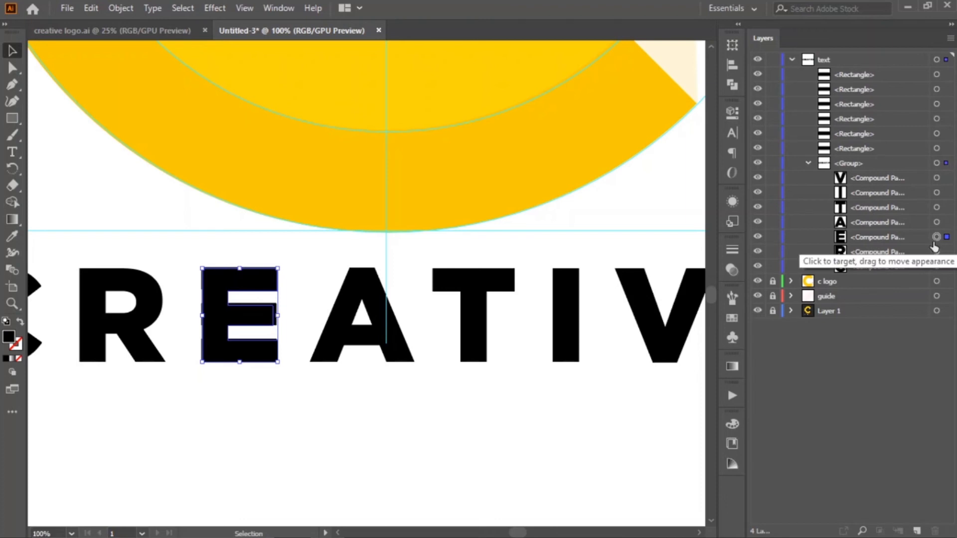
key("Delete")
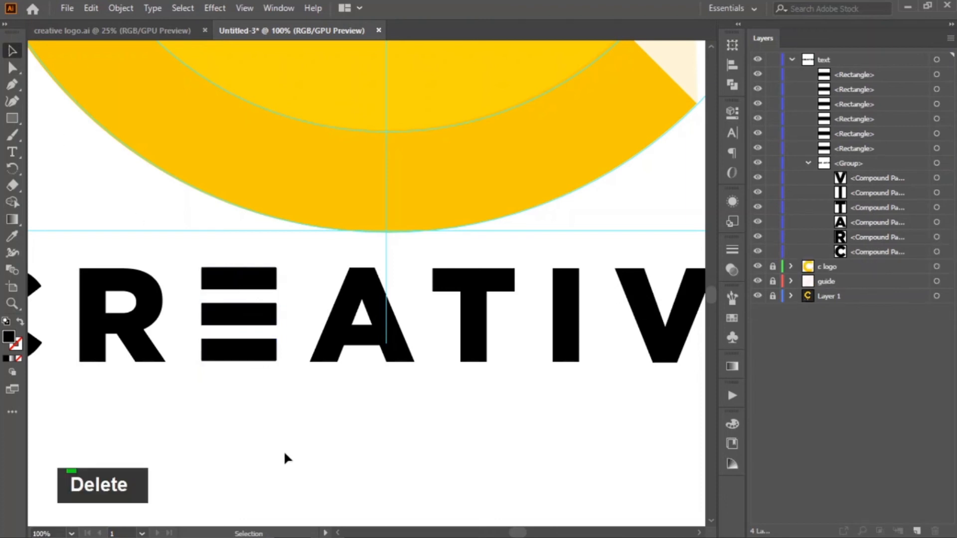
Collapse the text layer, then add a new layer and move it to the bottom of the stack, below Layer 1
left_click(284, 455)
key("z")
left_click(301, 354, "alt")
left_click(465, 228, "alt")
left_click(470, 236, "alt")
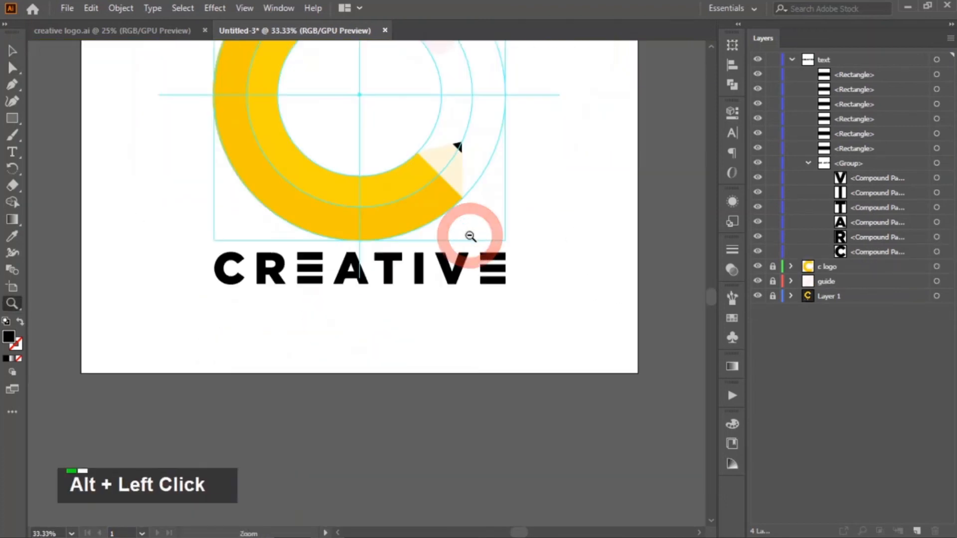
left_click(470, 236, "alt")
left_click_drag(376, 234, 404, 332)
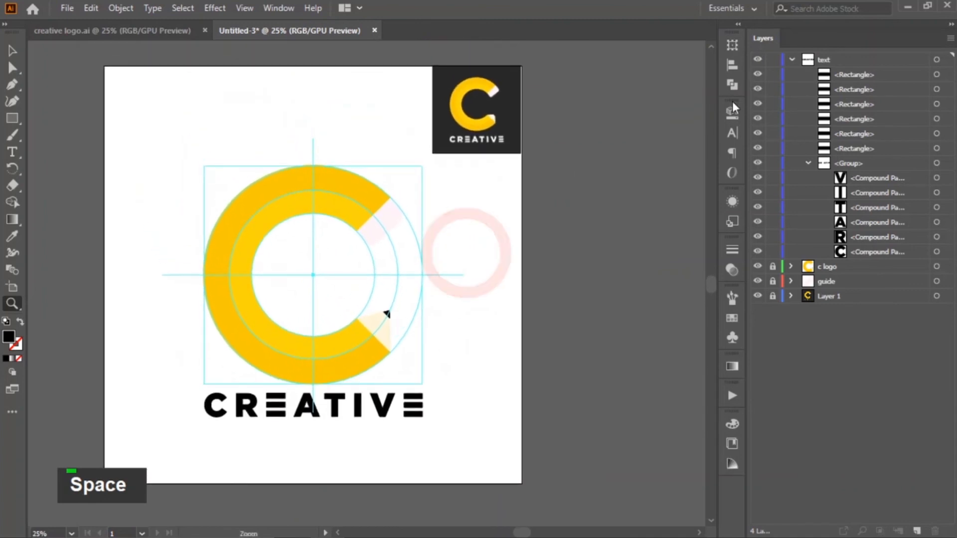
left_click(790, 59)
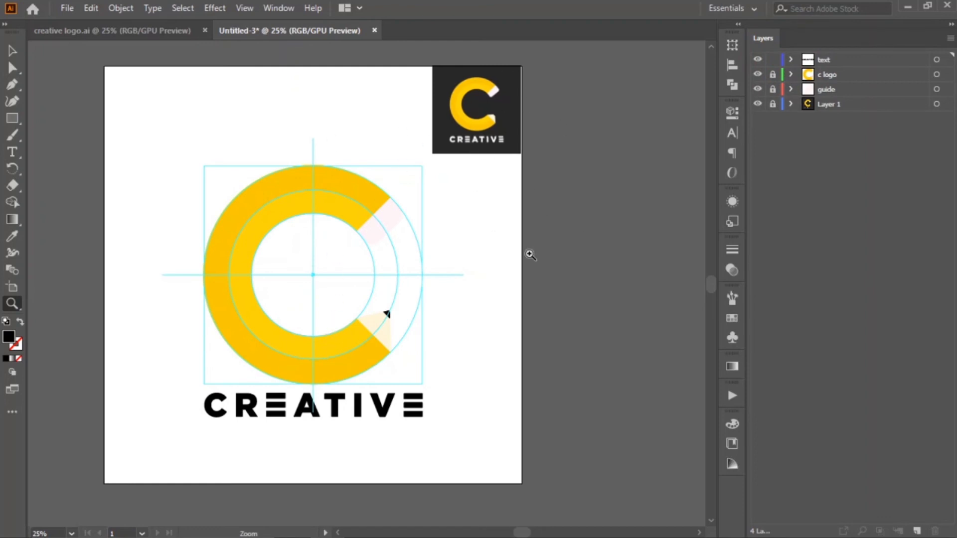
left_click(917, 531)
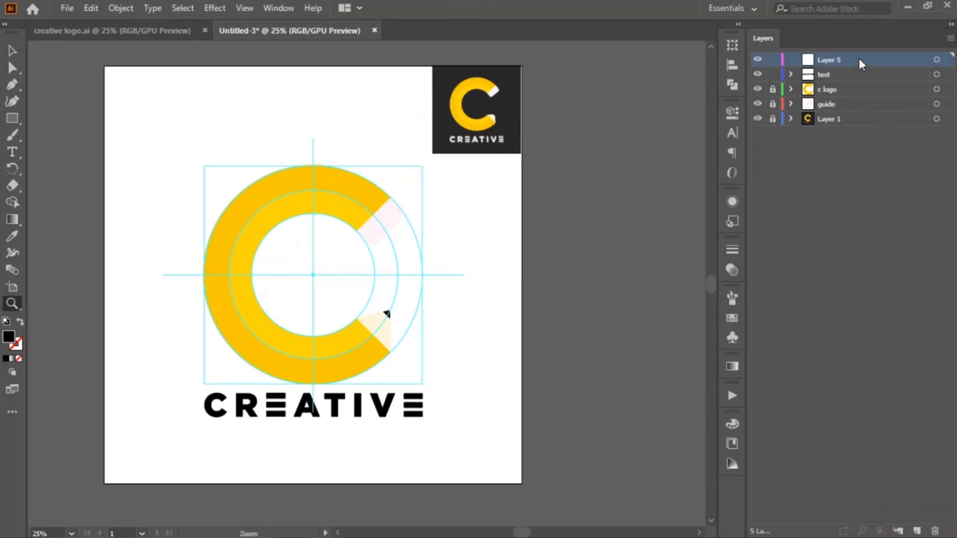
left_click_drag(858, 60, 861, 133)
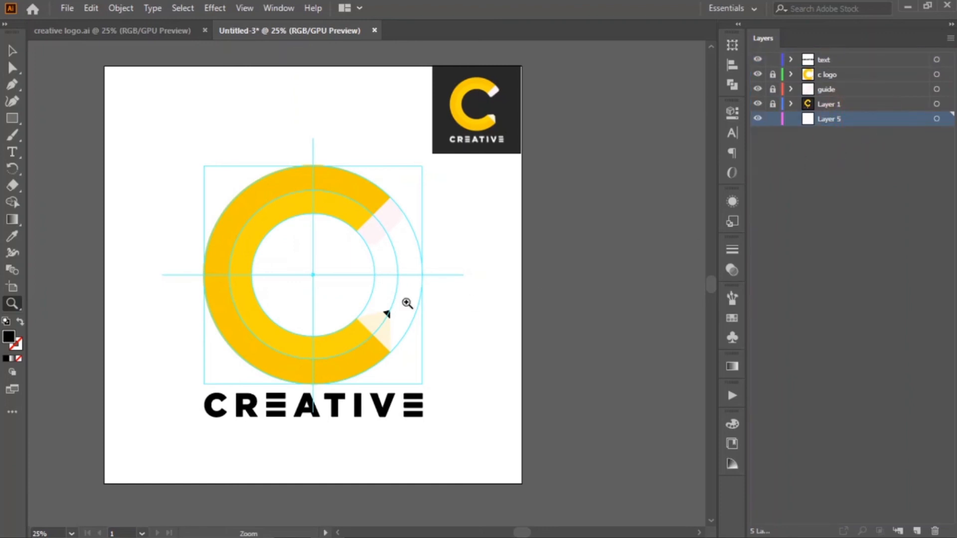
Draw a black square covering the whole artboard on the new bottom layer
left_click(12, 120)
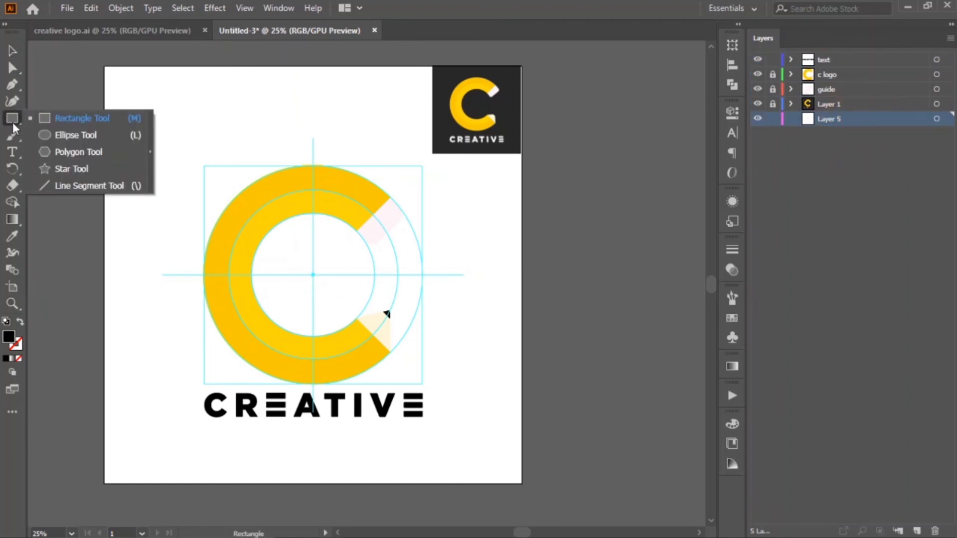
left_click(56, 119)
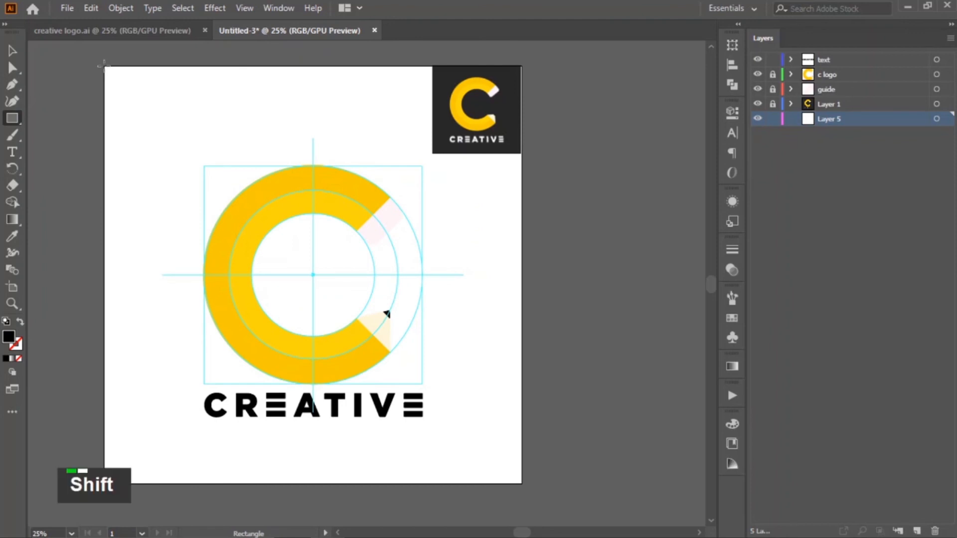
left_click_drag(103, 64, 522, 447)
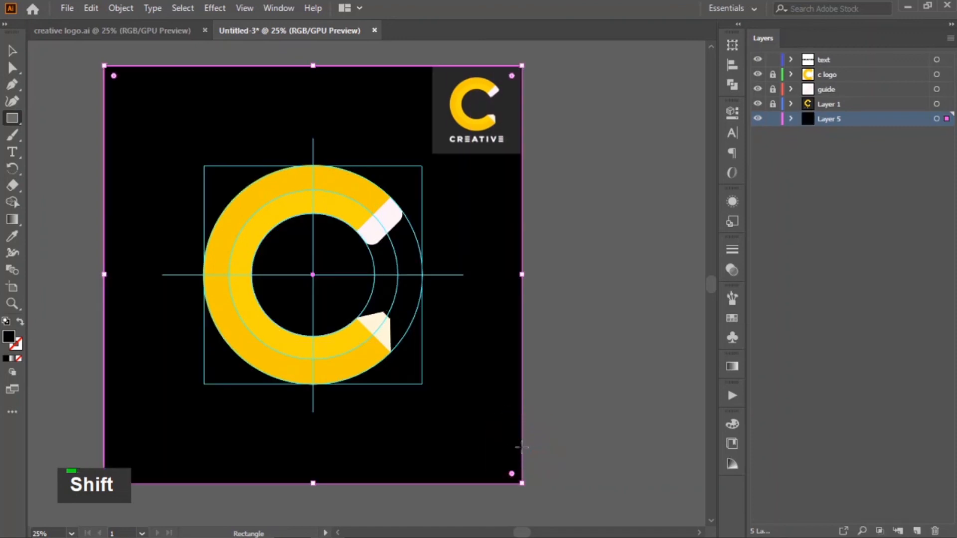
Fill the background square with the dark gray sampled from the reference image's background, and deselect it
left_click(16, 237)
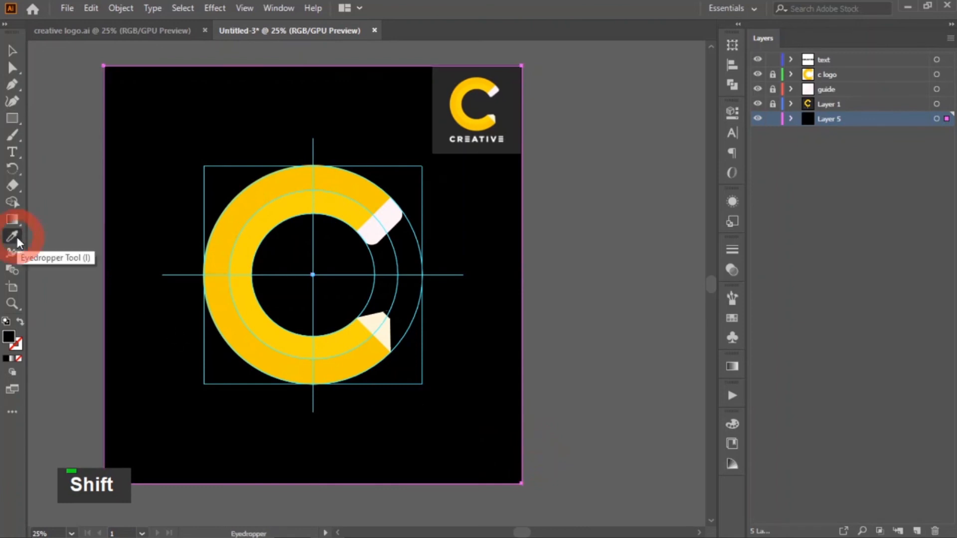
left_click(516, 103)
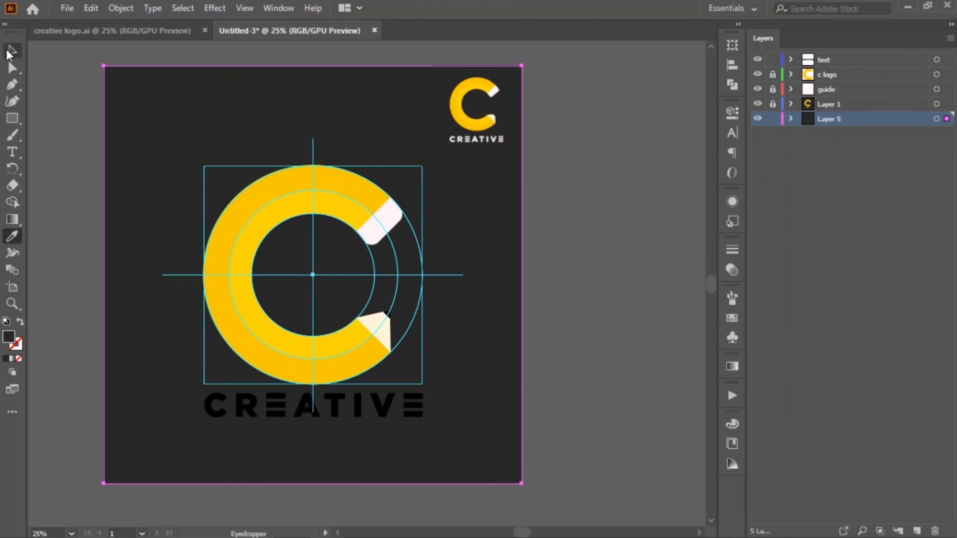
left_click(13, 50)
left_click(552, 238)
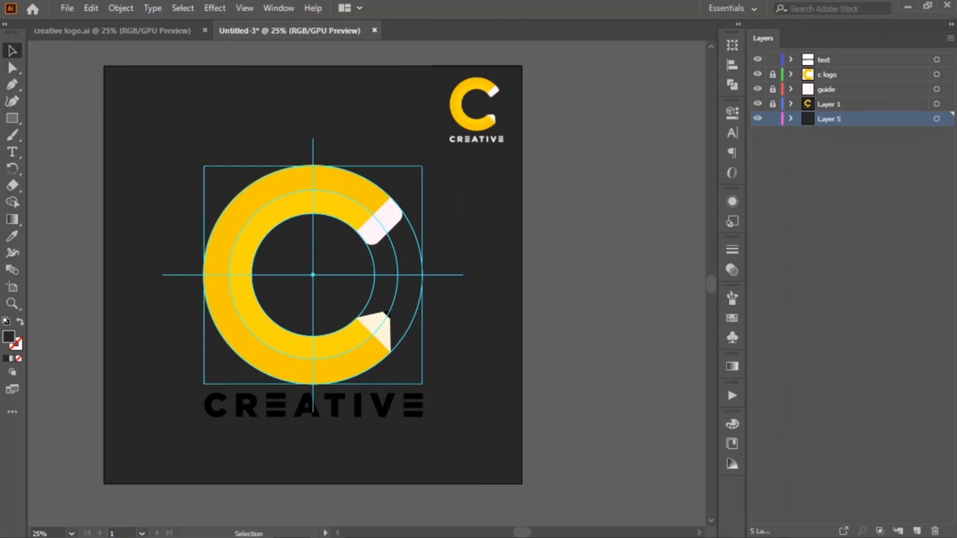
Recolor all of the text layer's CREATIVE artwork white (ffffff) and deselect it
left_click(937, 60)
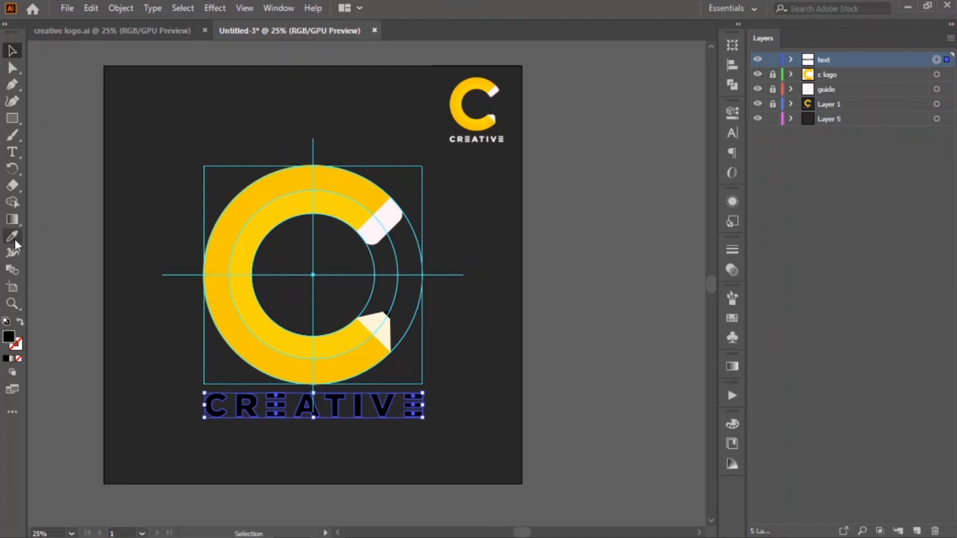
double_click(9, 338)
left_click_drag(351, 259, 292, 180)
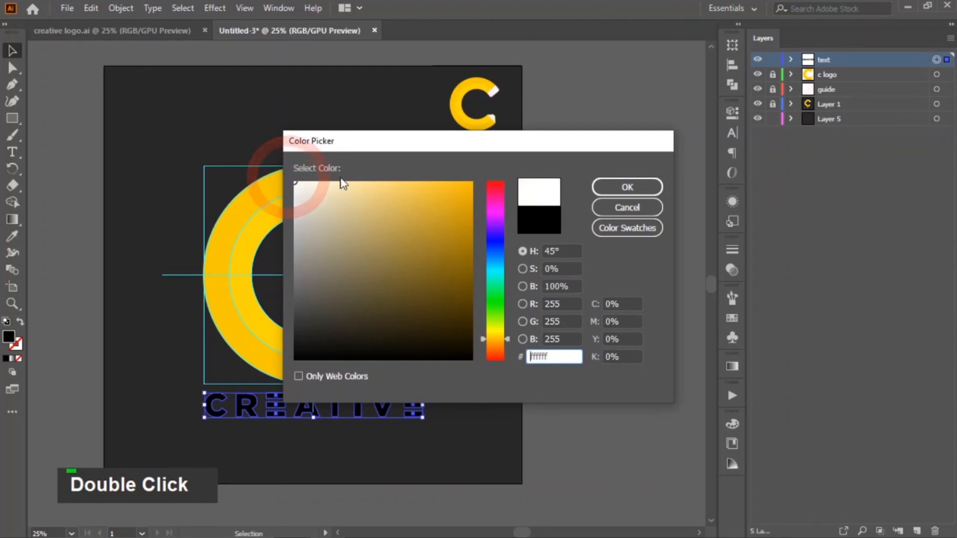
left_click(637, 191)
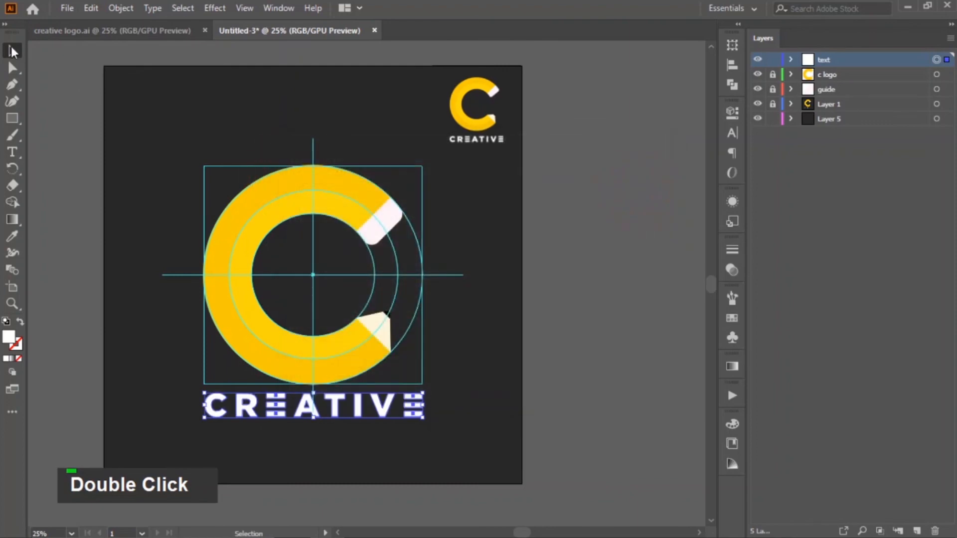
left_click(63, 152)
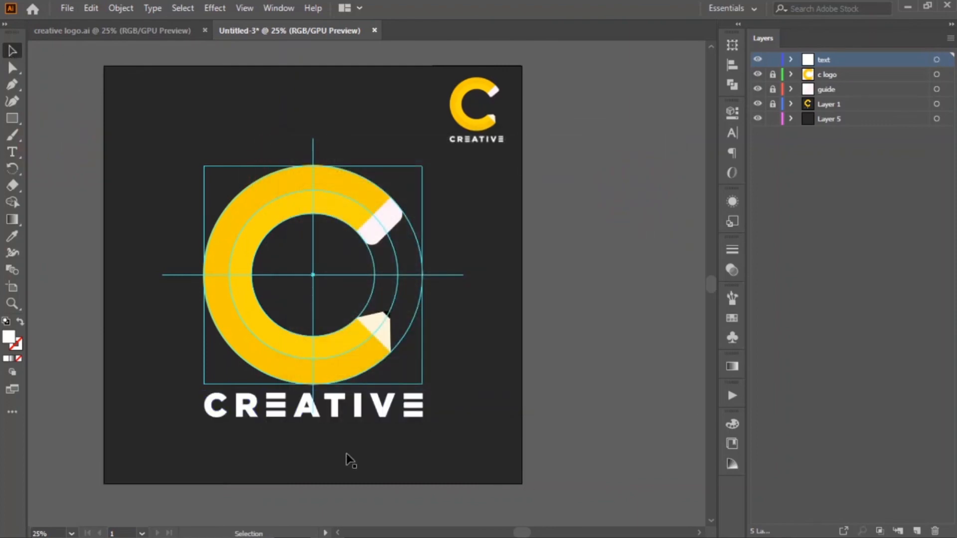
Hide the guide layer, and nudge the unlocked c logo layer's artwork straight up to widen the gap above the CREATIVE text
left_click(757, 89)
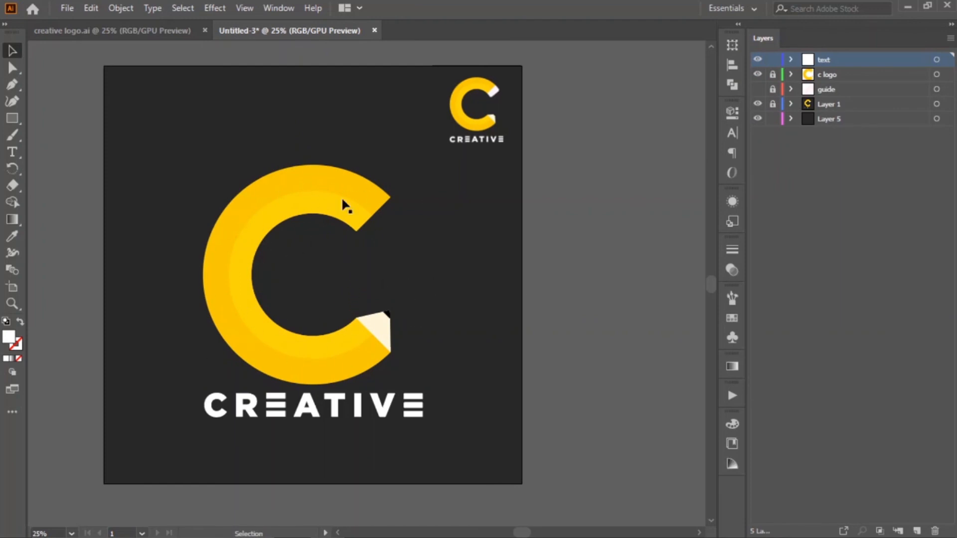
left_click(773, 76)
left_click(937, 75)
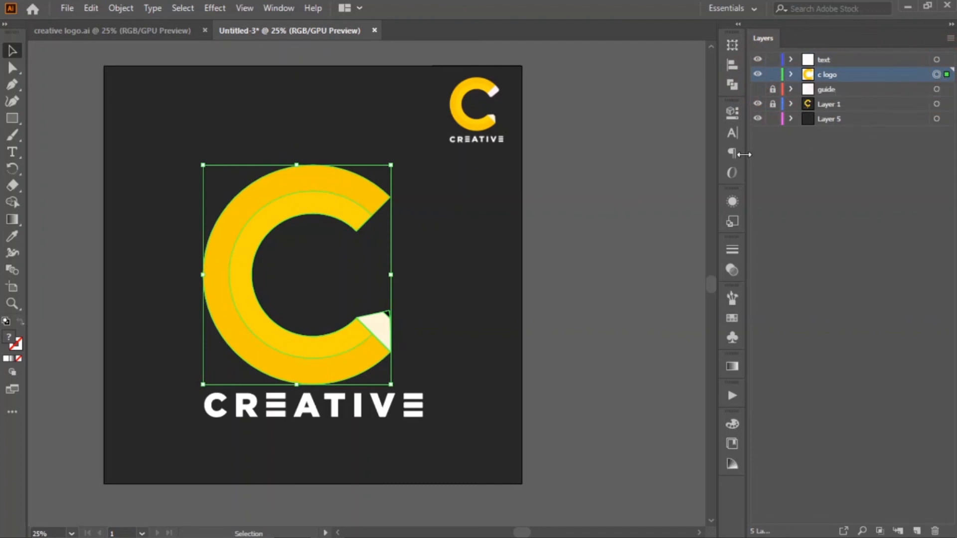
key("Up")
key("Up")
key("Up")
key("Up")
key("Up")
key("Up")
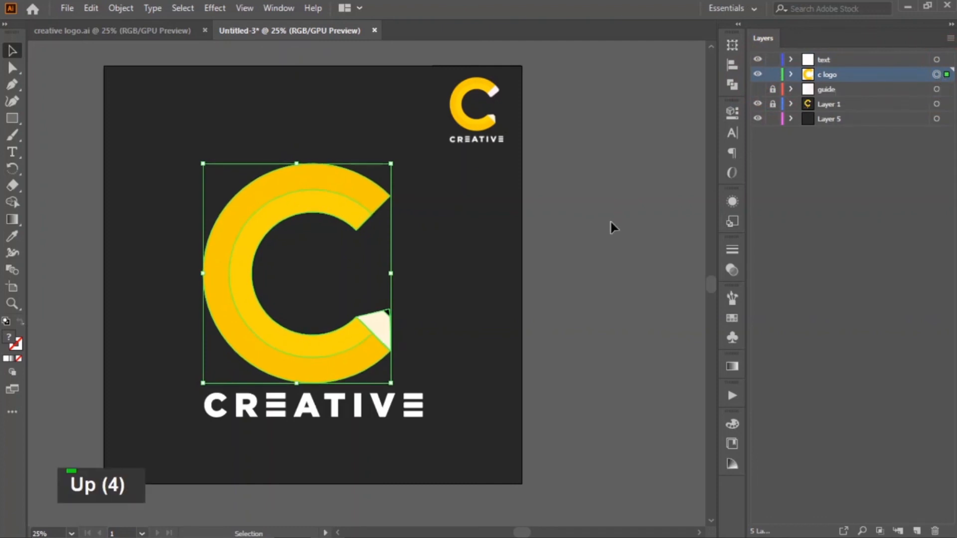
key("Up")
key("Up")
key("Up")
key("Up")
key("Up")
key("Up")
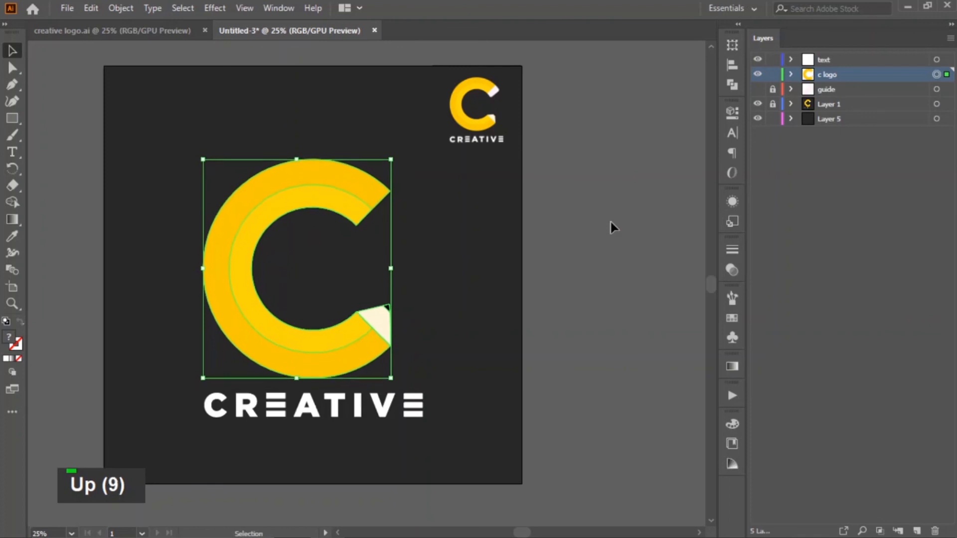
Keep nudging the c logo layer's artwork straight up, farther away from the CREATIVE text, and deselect it
key("Up")
key("Up")
key("Up")
key("Up")
key("Up")
key("Up")
key("Up")
key("Up")
key("Up")
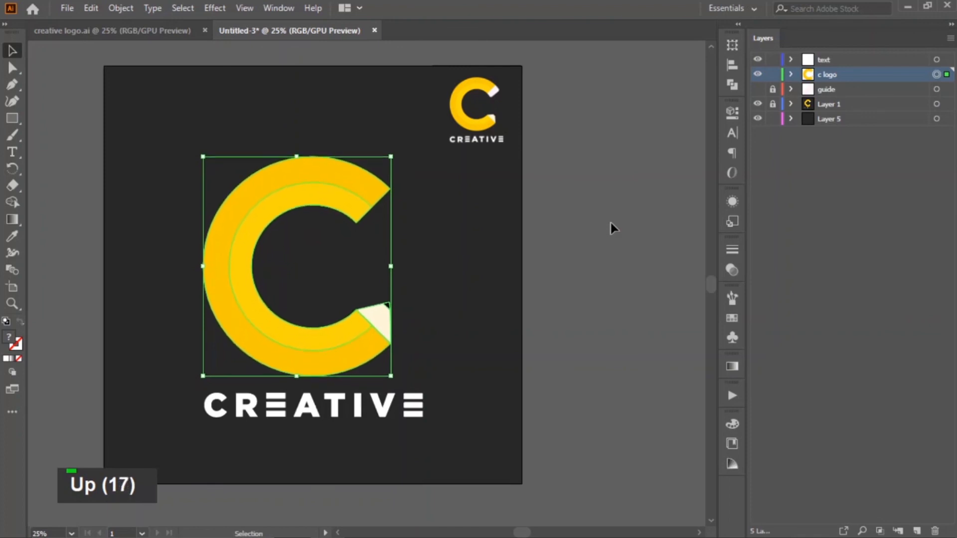
key("Up")
key("Up")
key("Up")
key("Up")
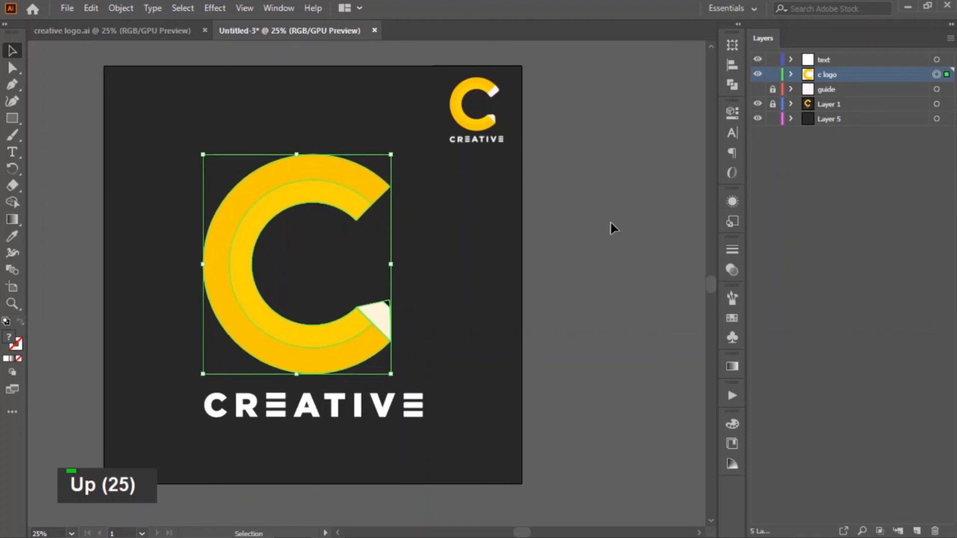
key("Up")
key("Up")
key("Up")
key("Up")
key("Up")
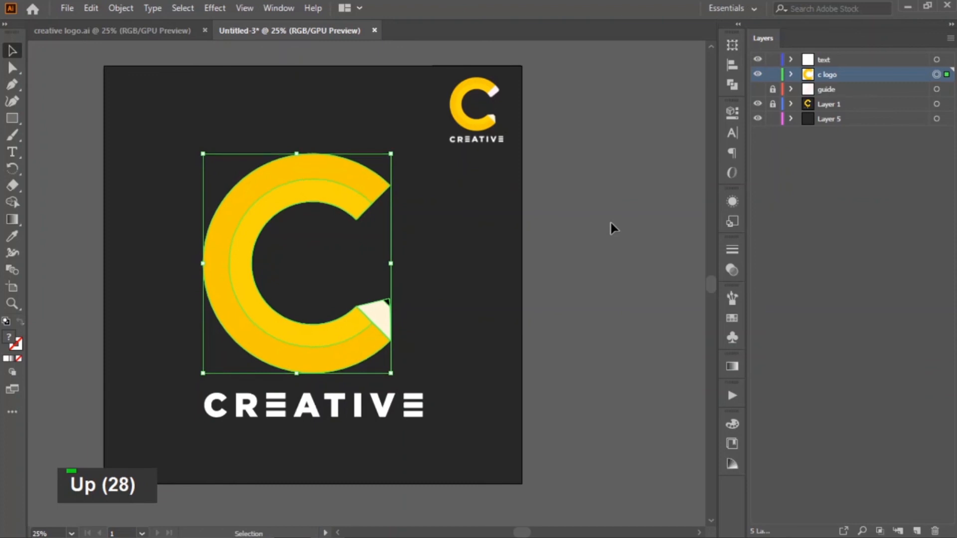
key("Up")
key("Up")
key("Up")
key("Up")
key("Up")
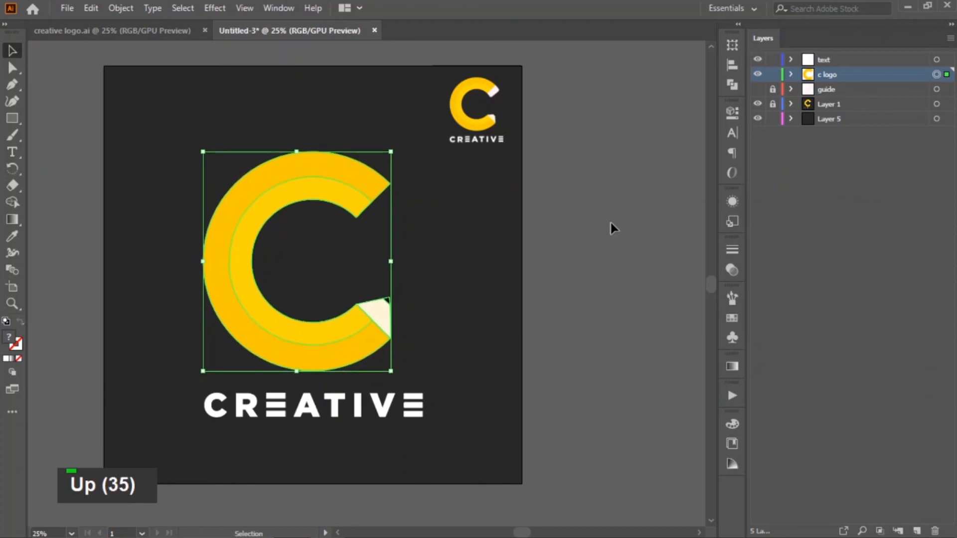
key("Up")
left_click(611, 222)
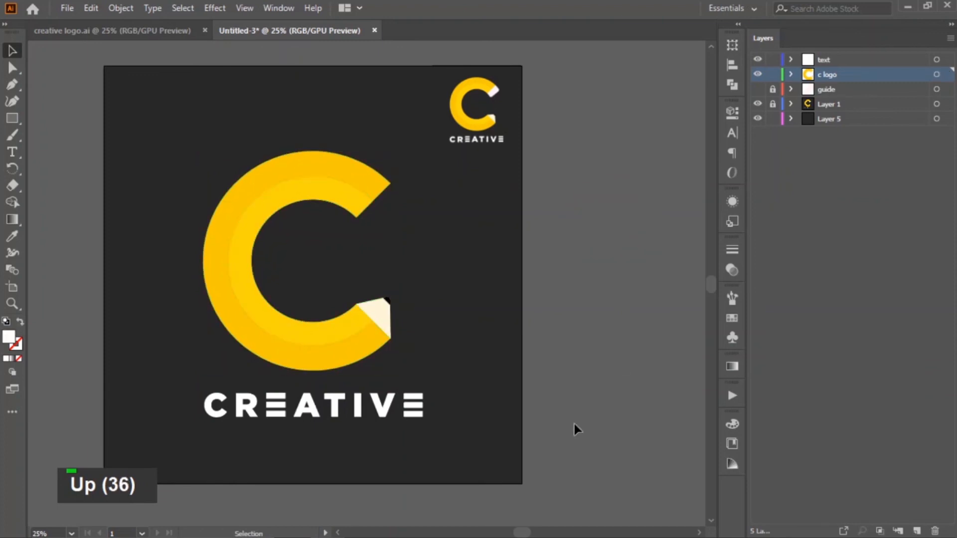
Reselect the c logo layer's artwork, nudge it up slightly more for a wider gap above the wordmark, and deselect it
left_click(936, 75)
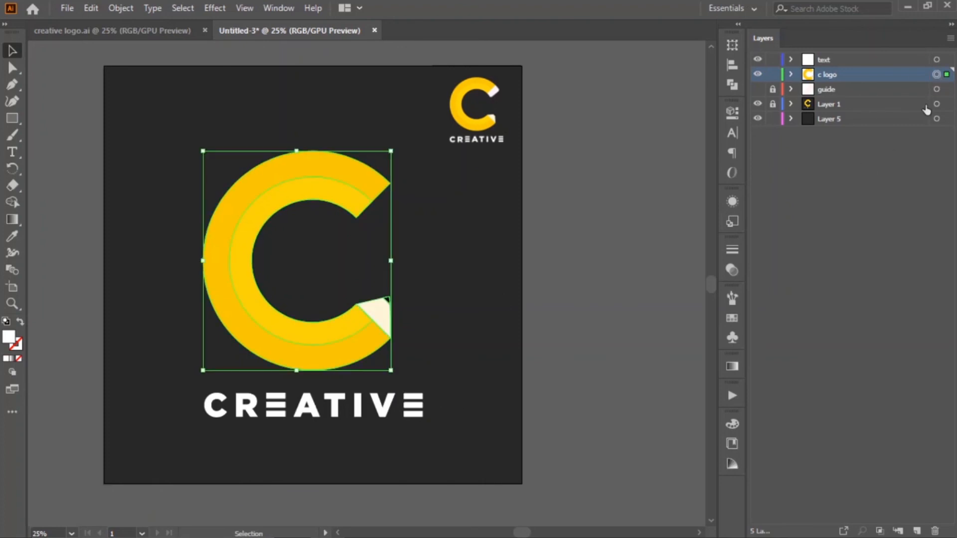
key("Up")
key("Up")
key("Up")
key("Up")
key("Up")
key("Up")
key("Up")
left_click(591, 327)
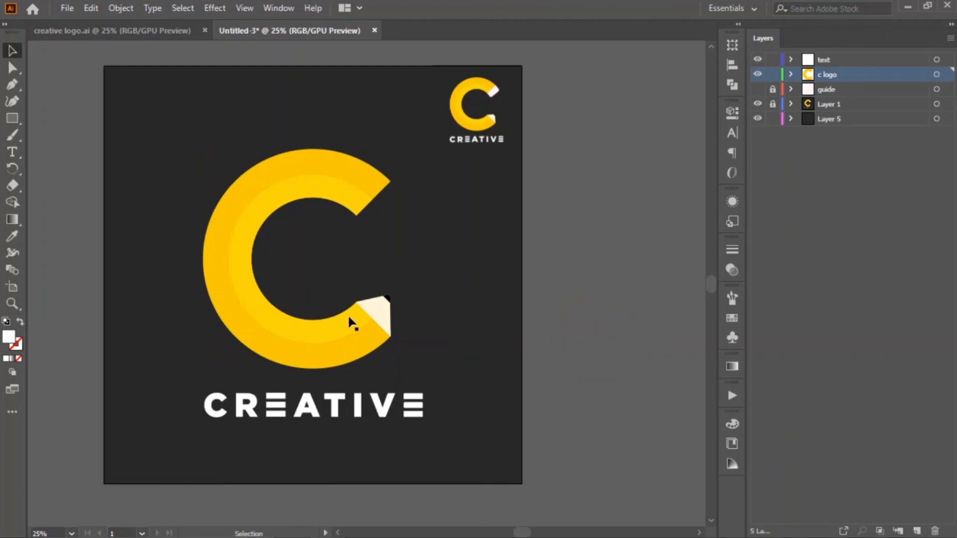
left_click(935, 74)
left_click(583, 333)
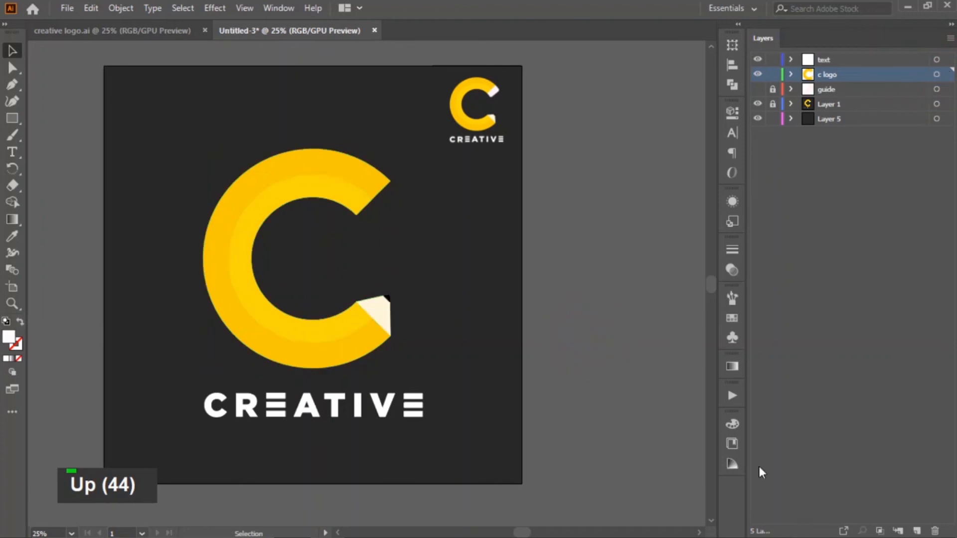
Hide Layer 1, which holds the small reference logo
left_click(482, 98)
left_click(639, 192)
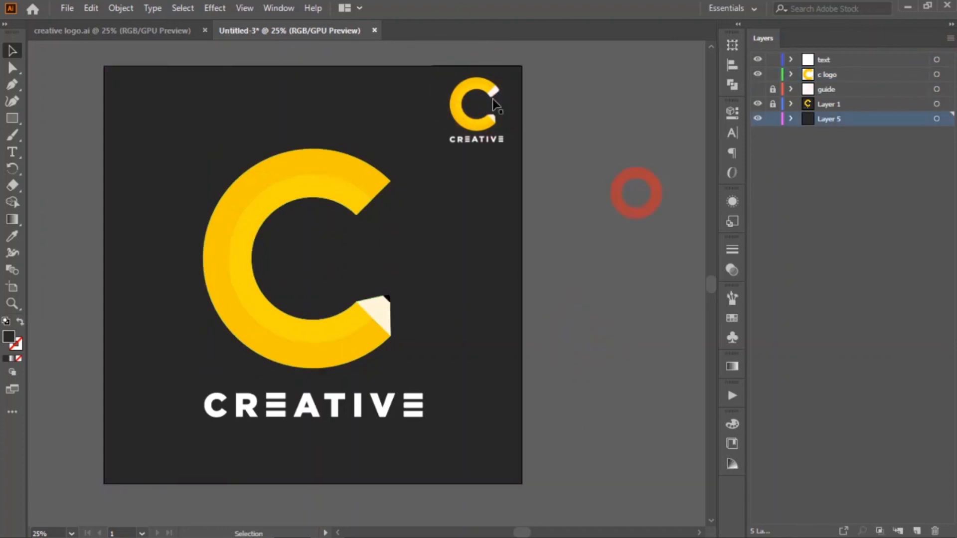
left_click(773, 105)
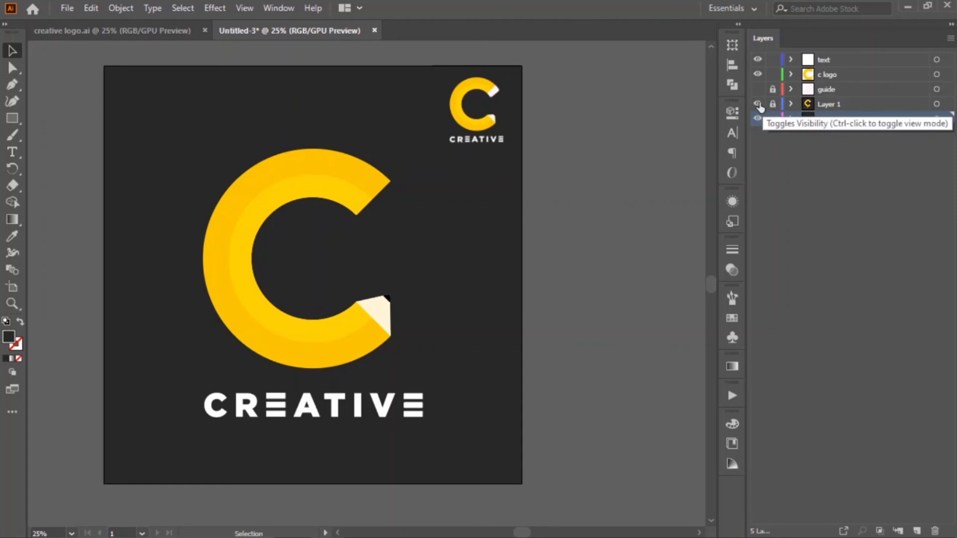
left_click(757, 104)
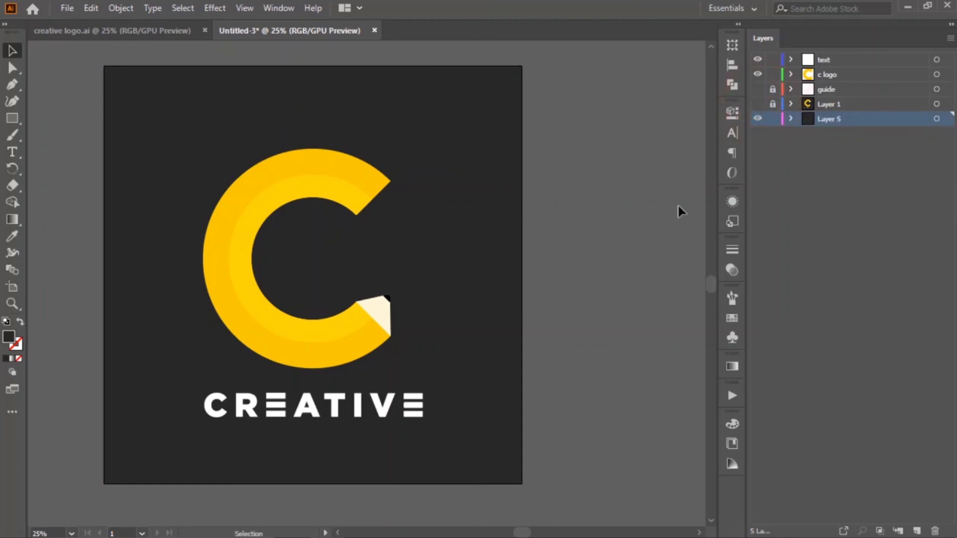
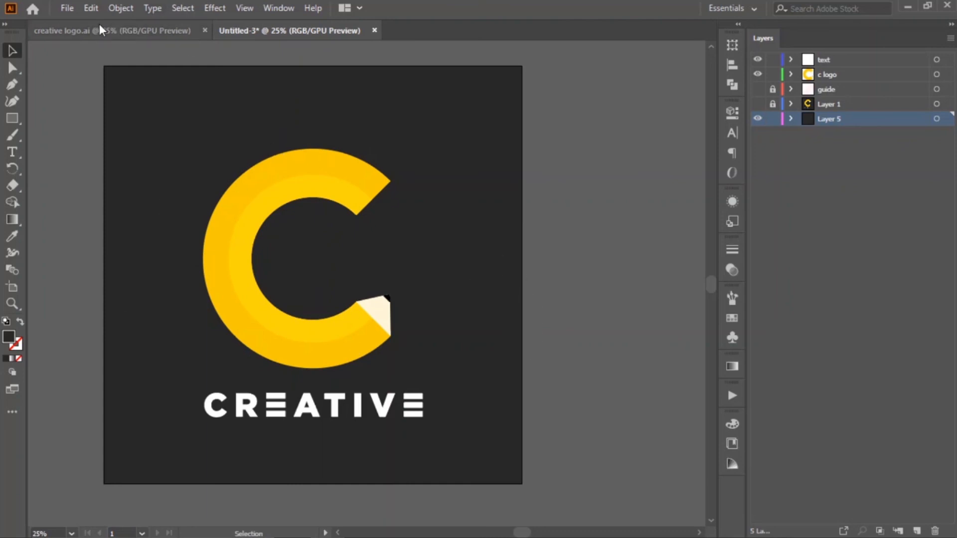
Save the document to the Desktop as an Adobe Illustrator file named tutorial 1 - raw file, in Illustrator 2020 format
left_click(67, 10)
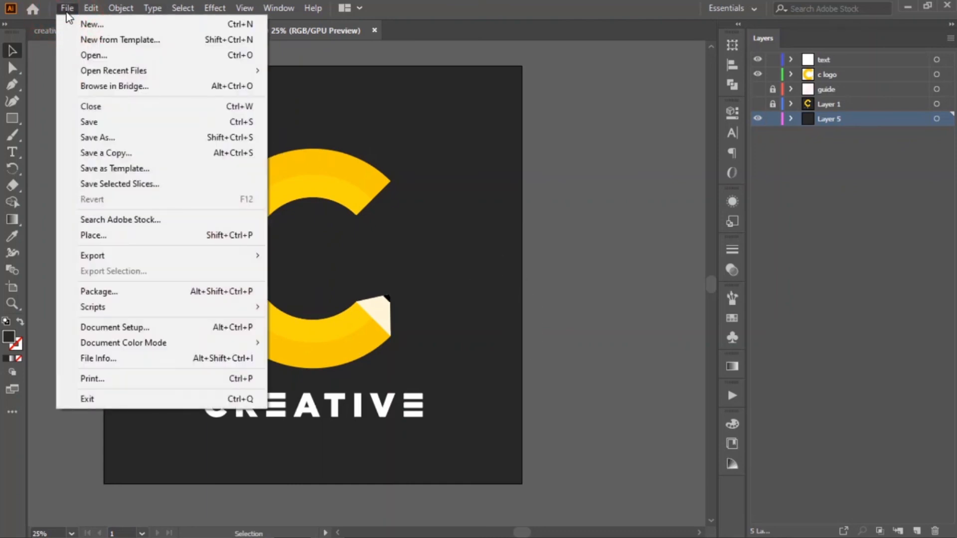
left_click(106, 128)
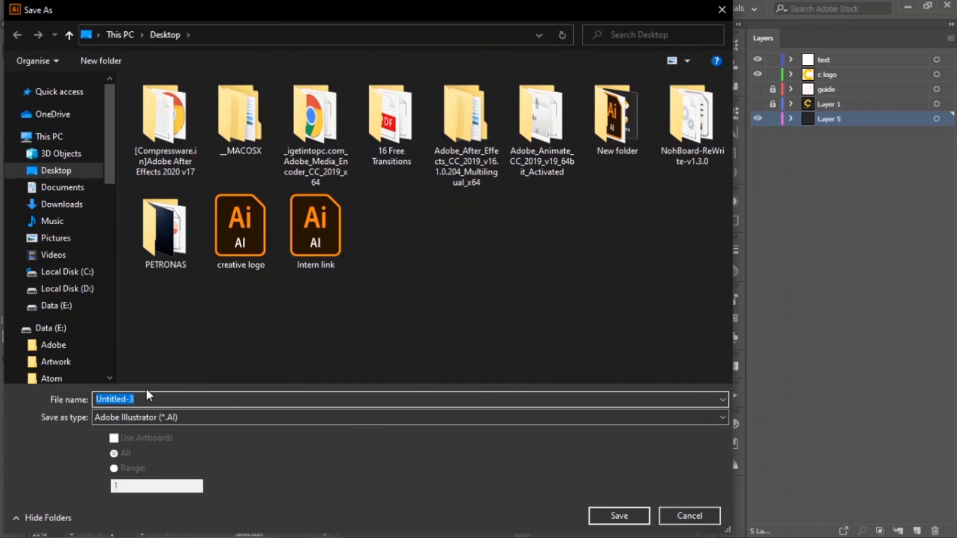
type("t")
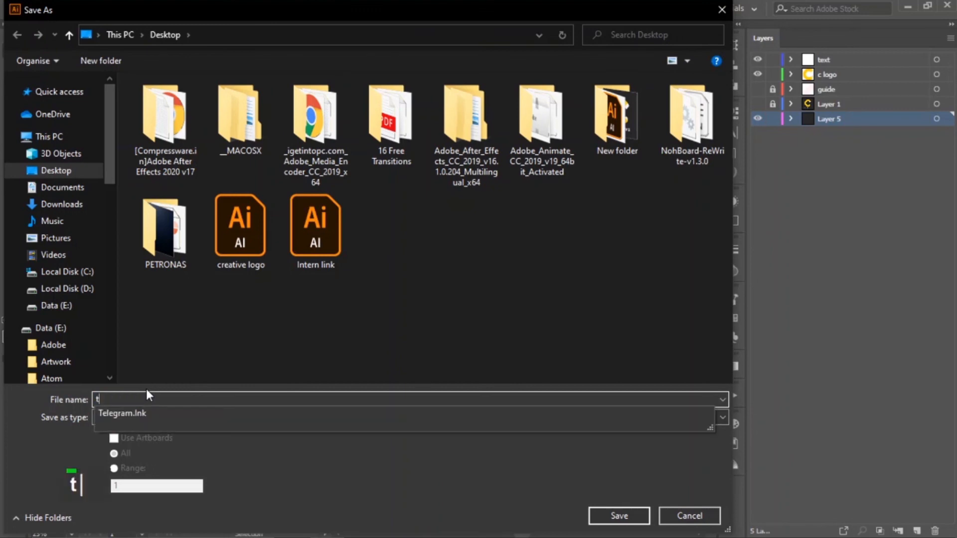
type("utorial")
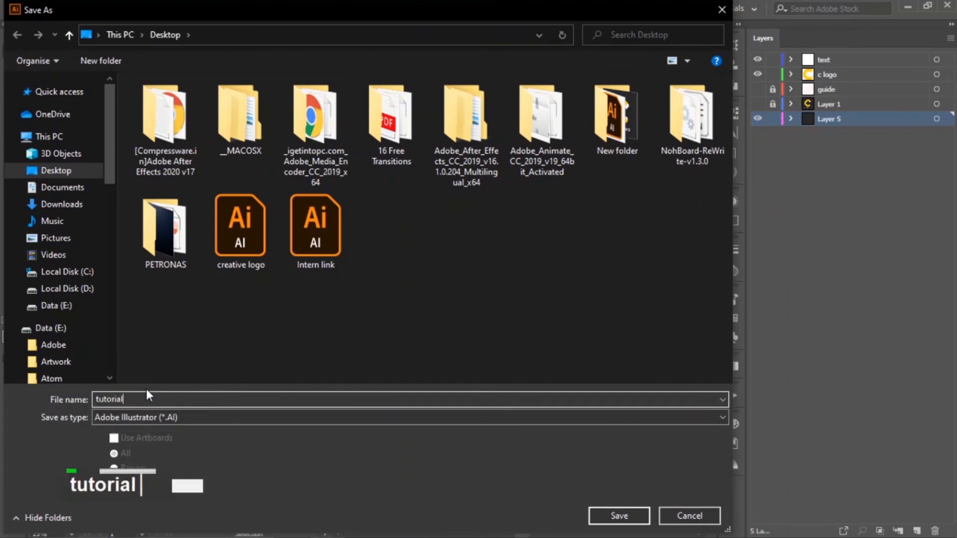
type(" 1 - raw file")
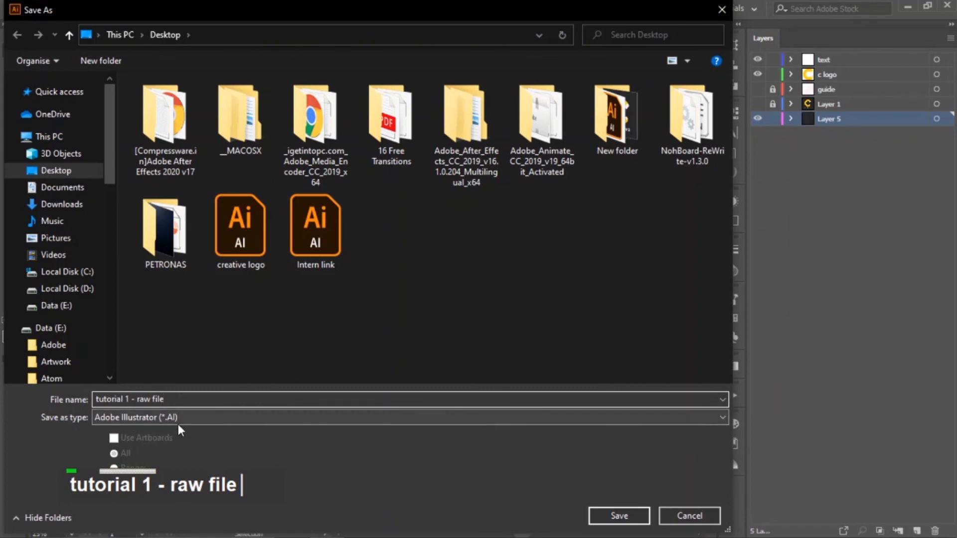
left_click(612, 513)
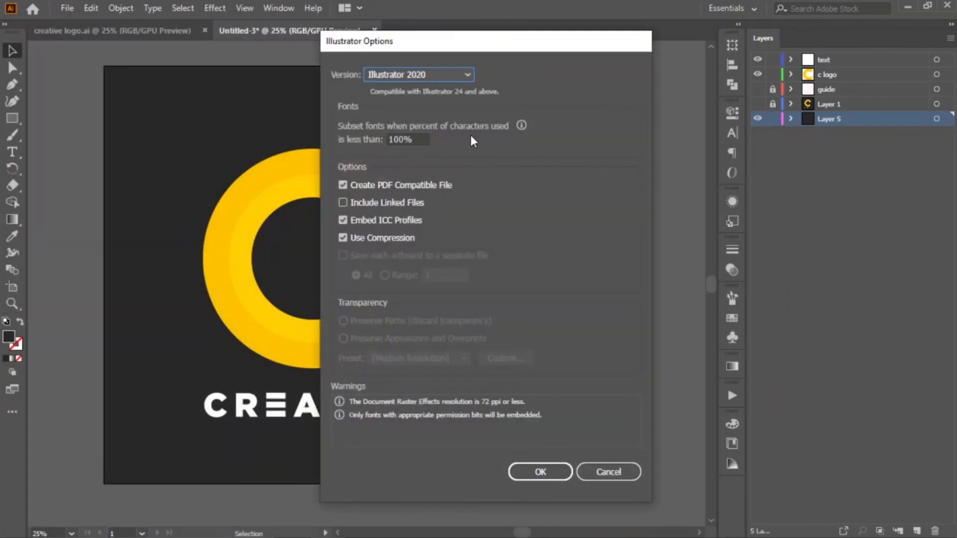
left_click(543, 474)
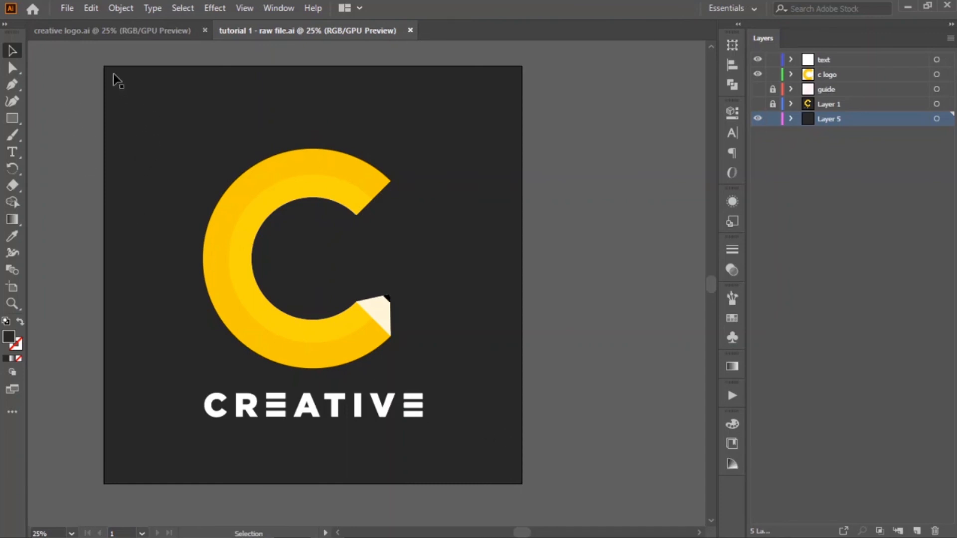
Start an Export As to the Desktop and name the exported file tutorial 1 - final product
left_click(67, 9)
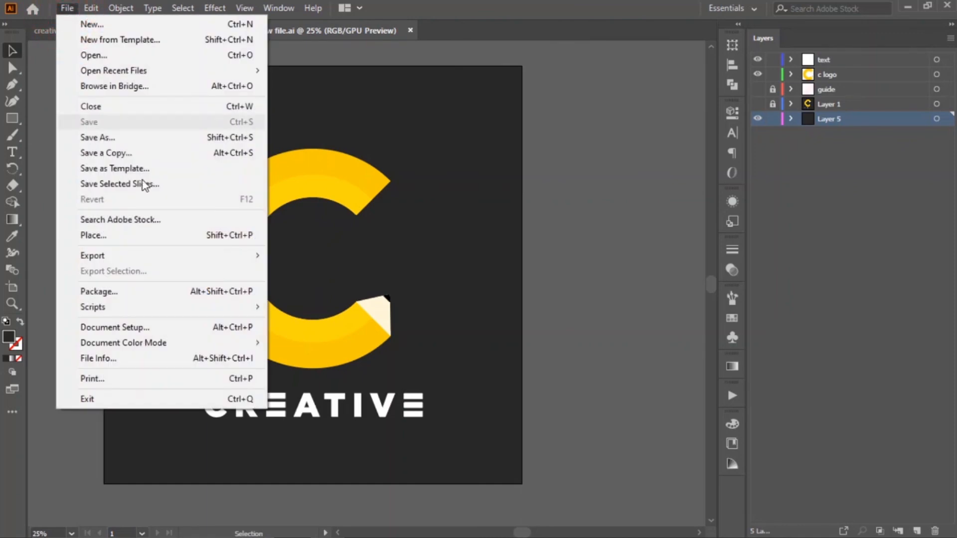
left_click(172, 259)
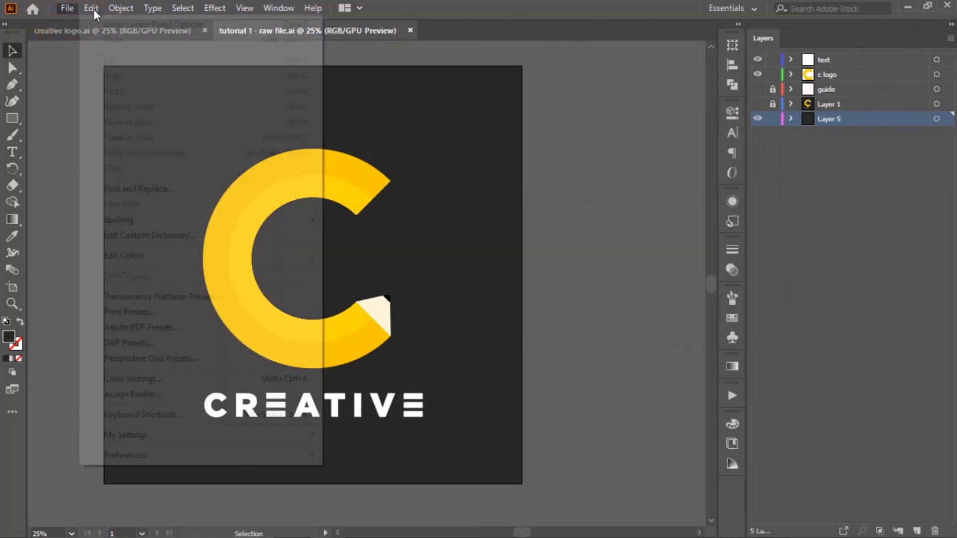
mouse_move(137, 258)
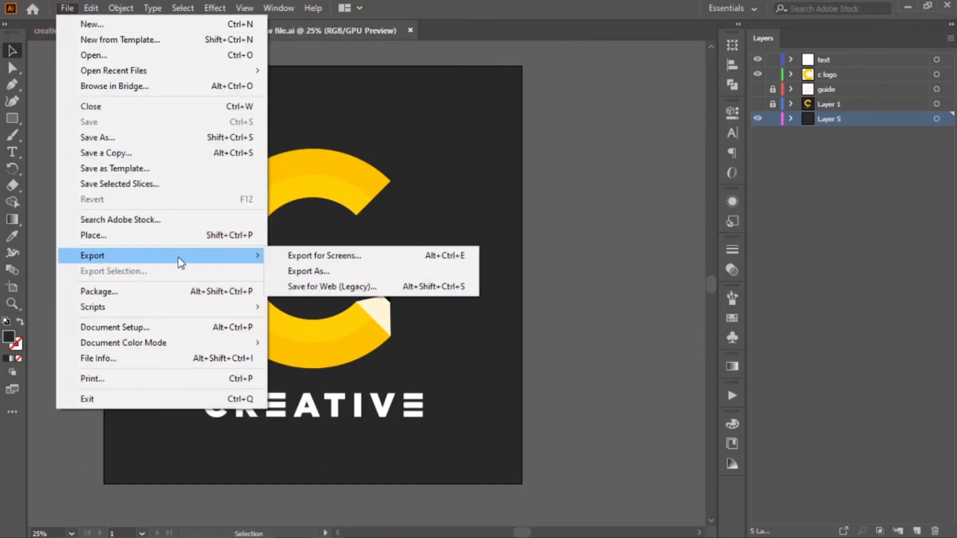
left_click(289, 268)
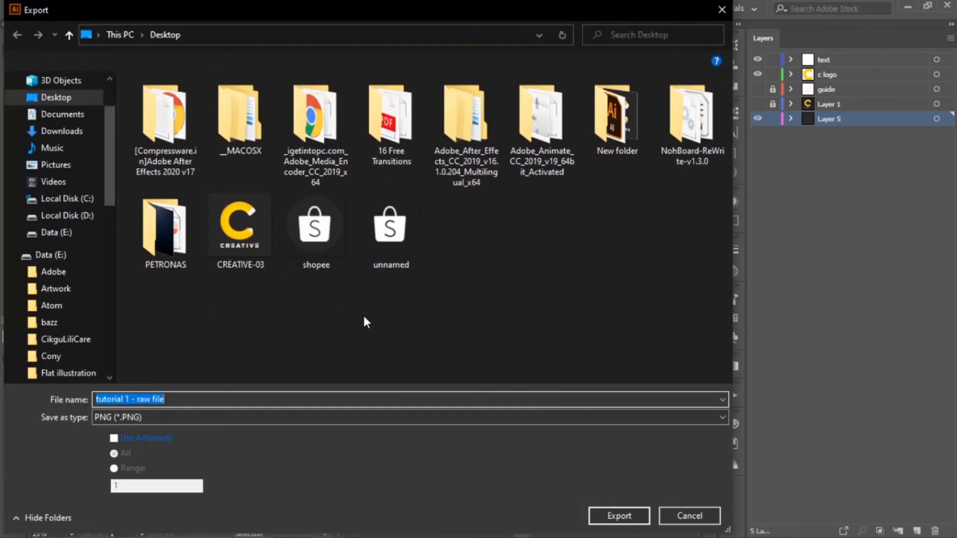
left_click(168, 400)
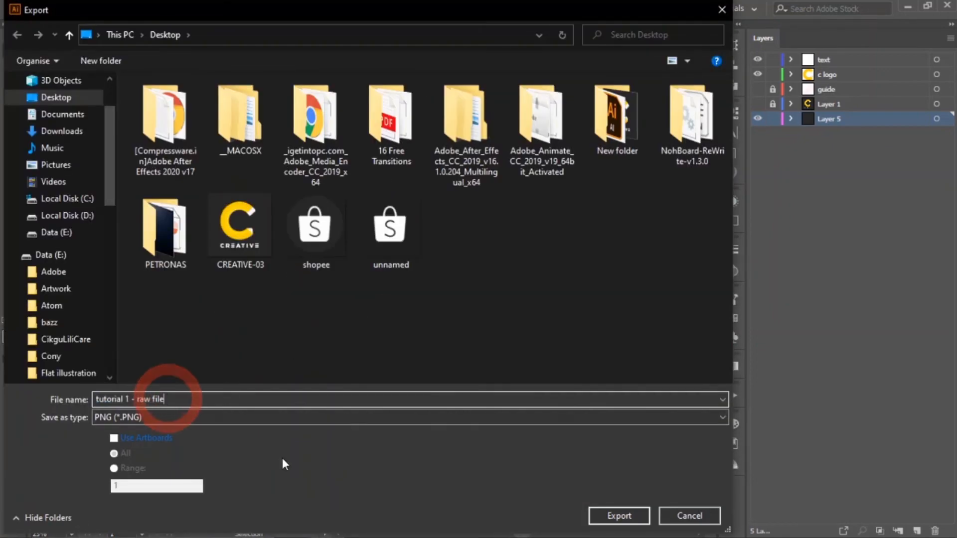
key("BackSpace")
key("BackSpace")
key("BackSpace")
key("BackSpace")
key("BackSpace")
key("BackSpace")
key("BackSpace")
key("BackSpace")
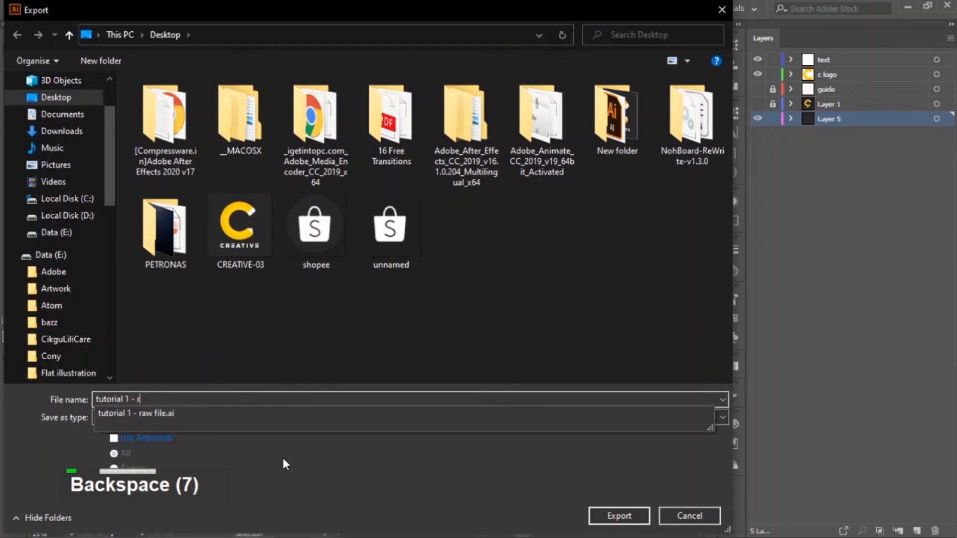
type("final prod")
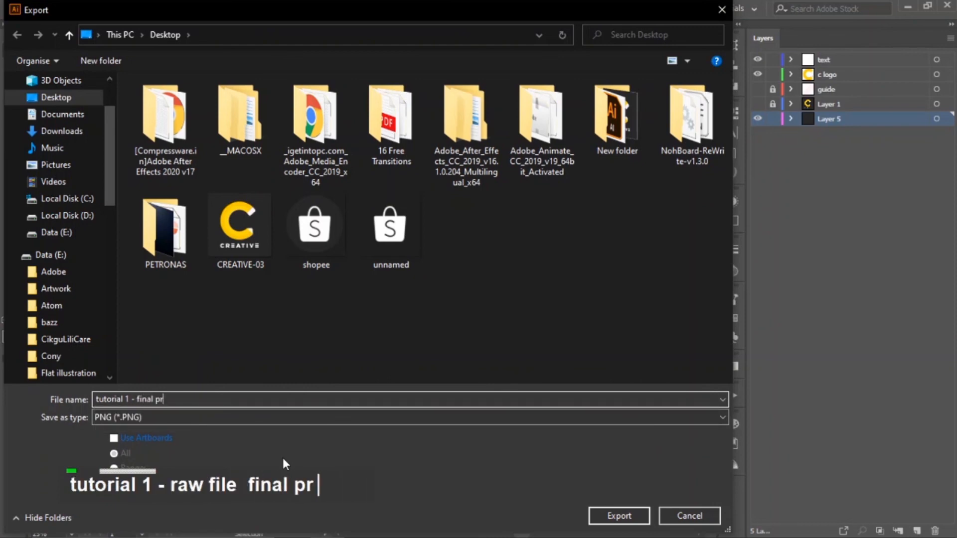
type("uct")
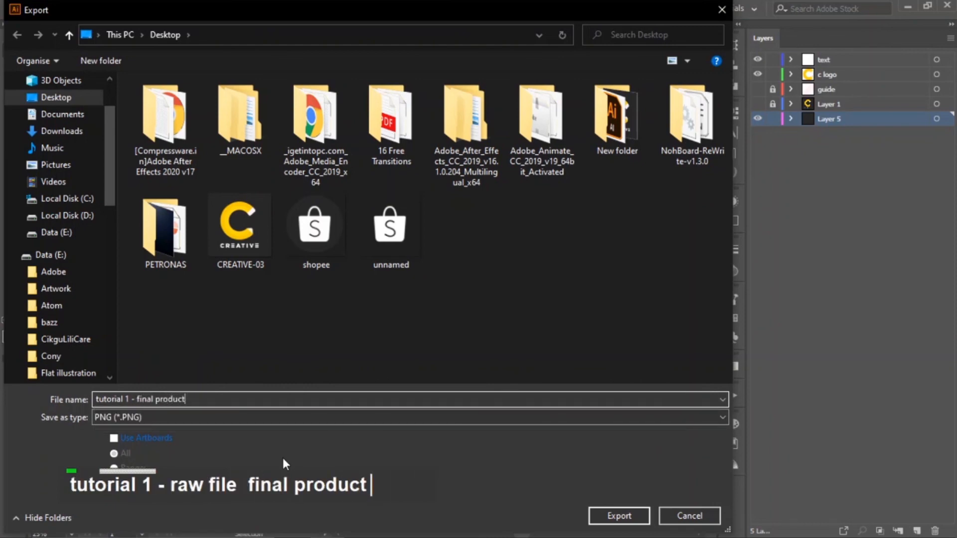
Export in PNG format with Use Artboards enabled for all artboards, and proceed to the PNG options
left_click(174, 418)
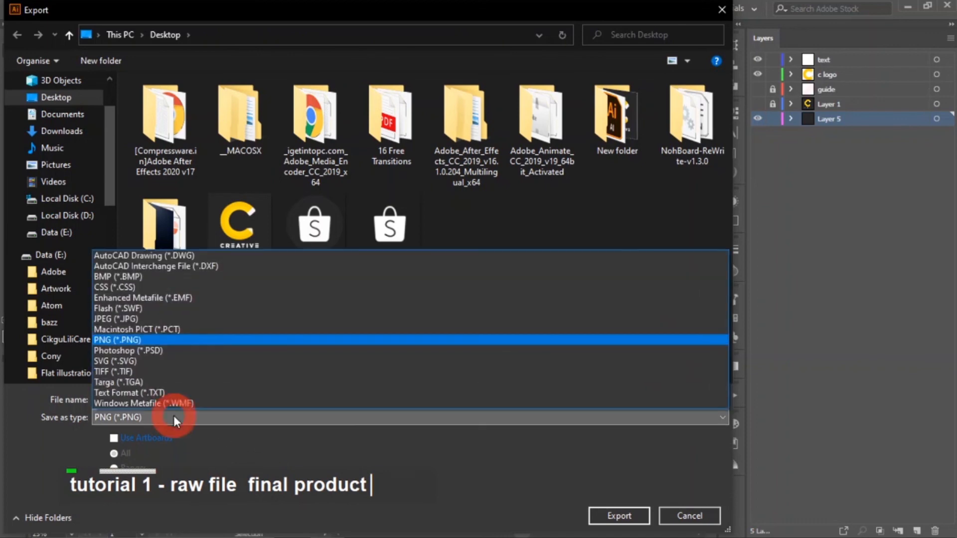
left_click(136, 340)
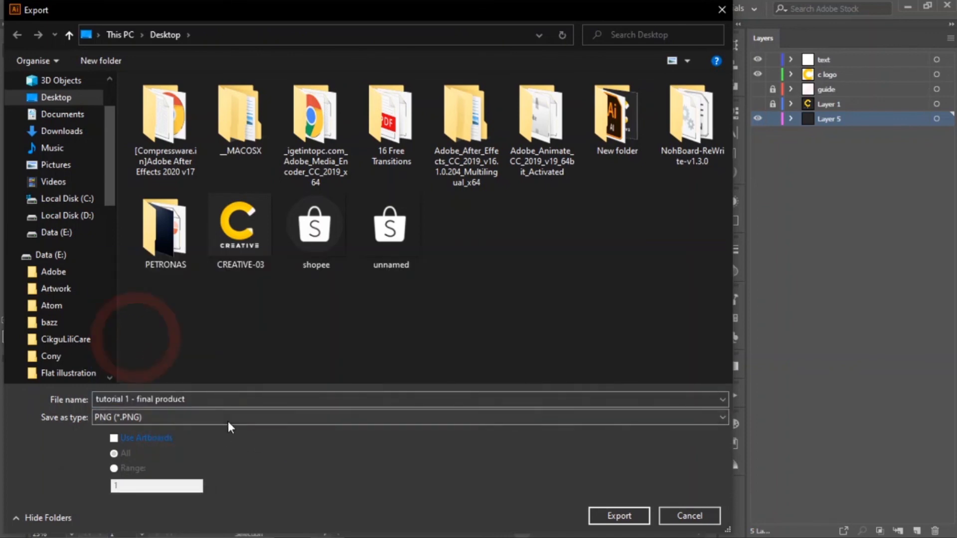
left_click(114, 438)
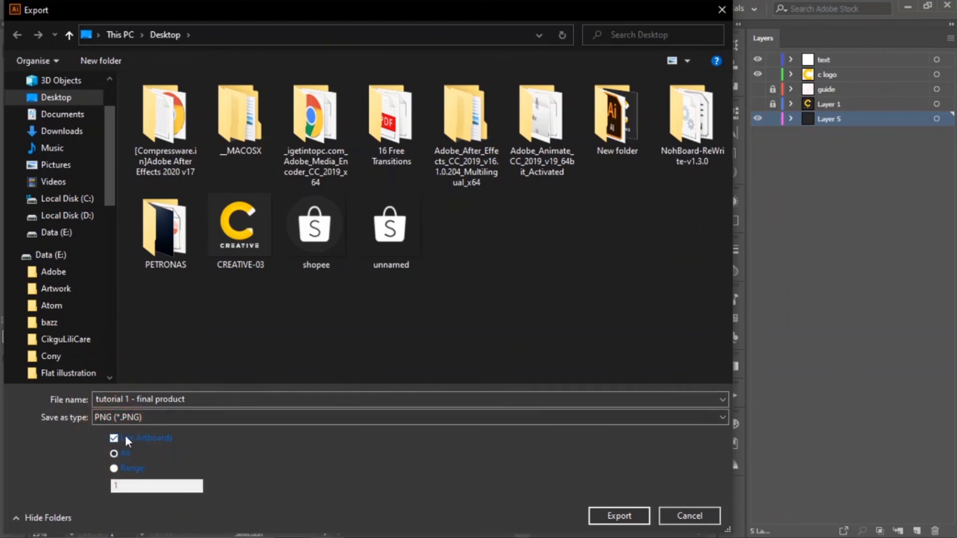
left_click_drag(167, 8, 722, 120)
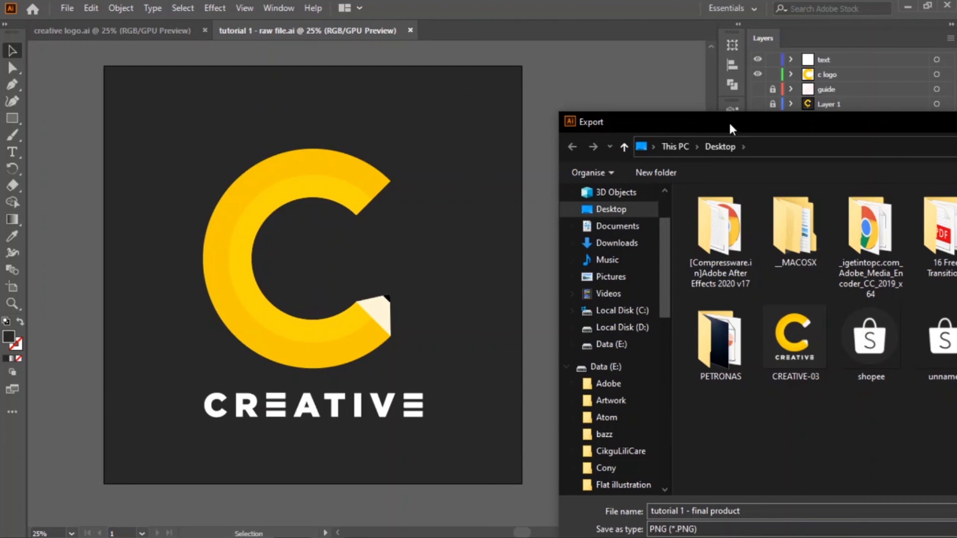
left_click_drag(731, 128, 307, 9)
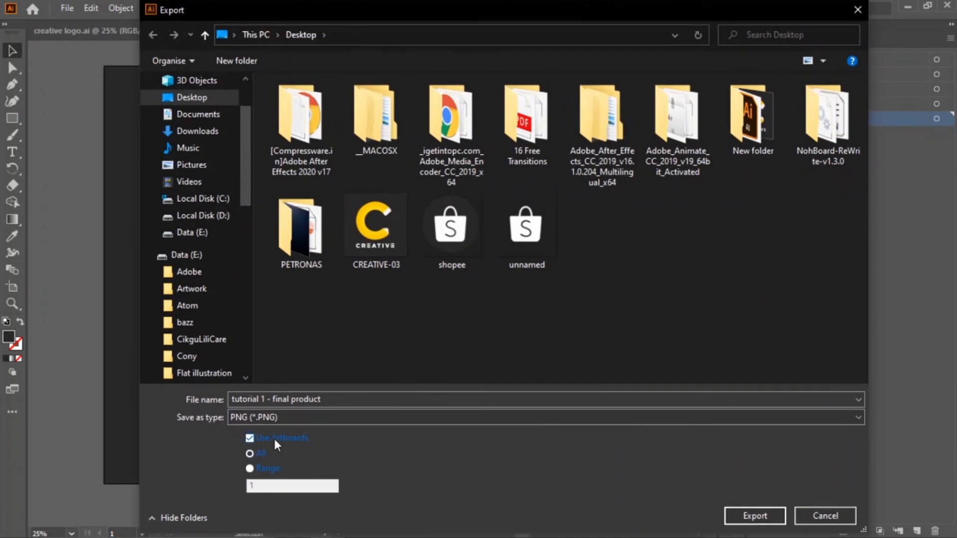
left_click(743, 519)
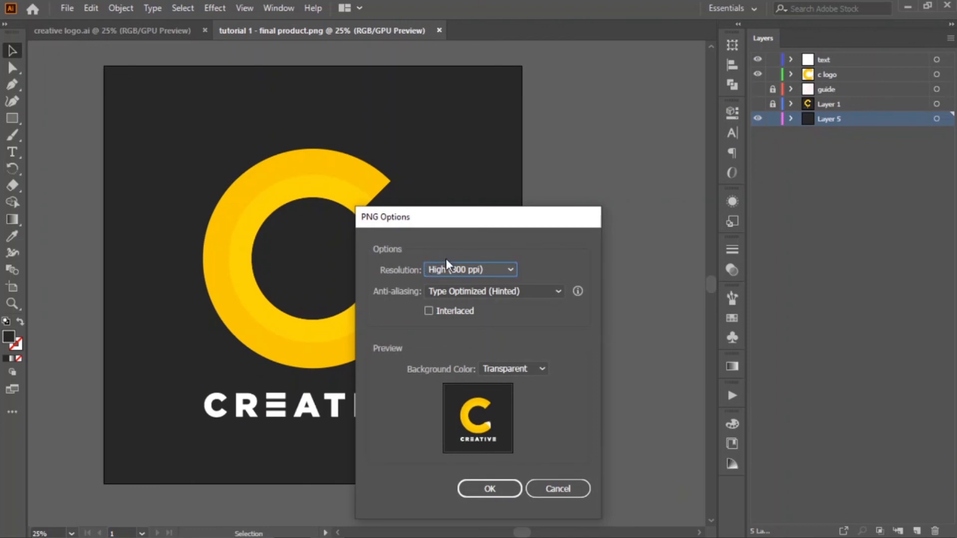
Set the PNG resolution to High (300 ppi) and complete the export
left_click(456, 272)
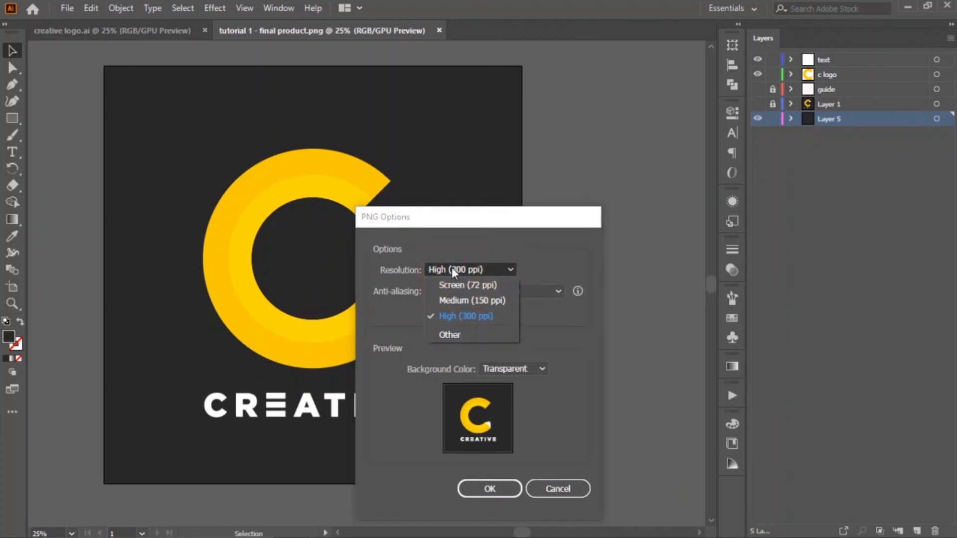
left_click(465, 313)
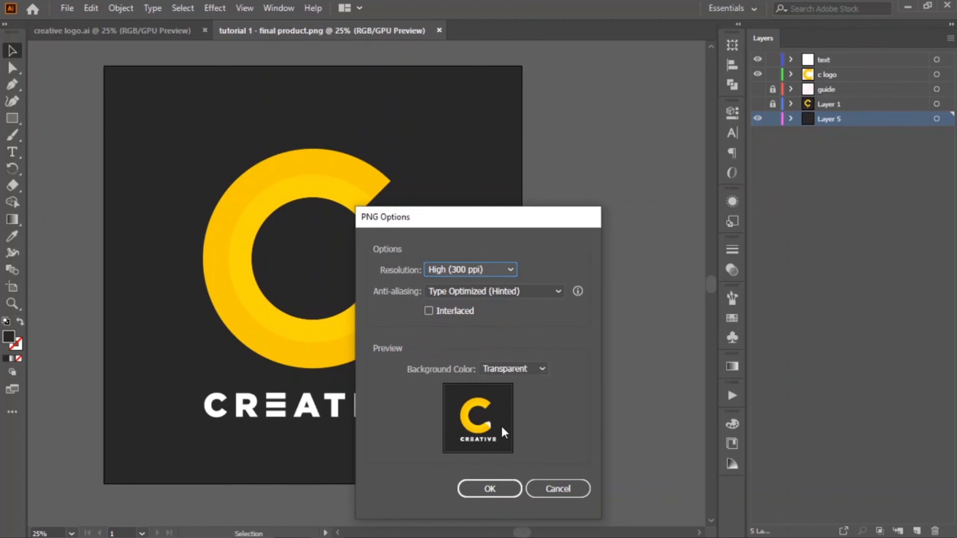
left_click(495, 485)
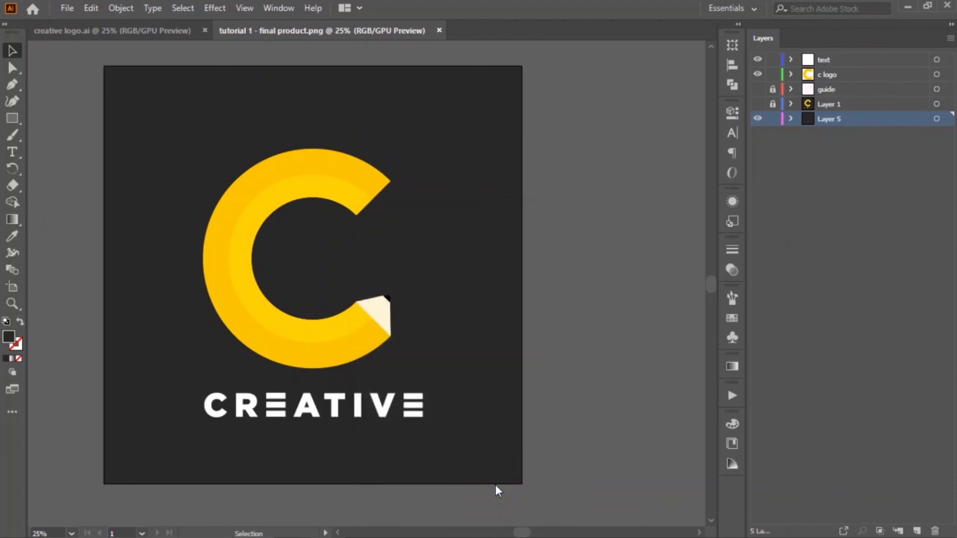